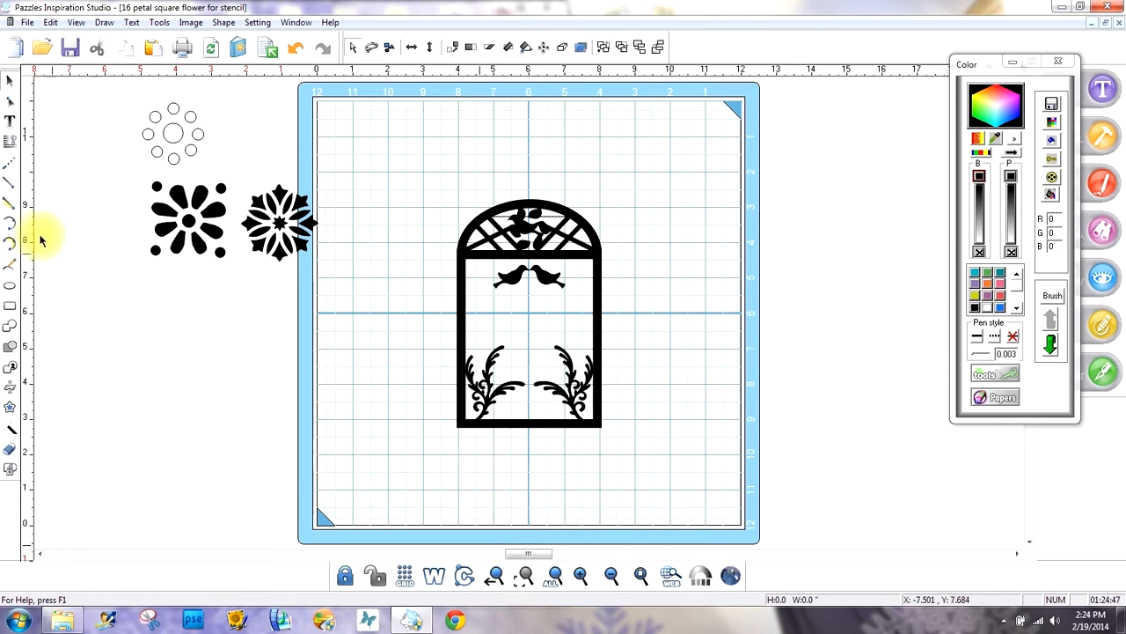
Draw a solid vertical bar about 4.86 tall inside the left part of the arched frame's lower opening and set its width to 0.1
{"action": "left_click", "coordinate": [9, 305]}
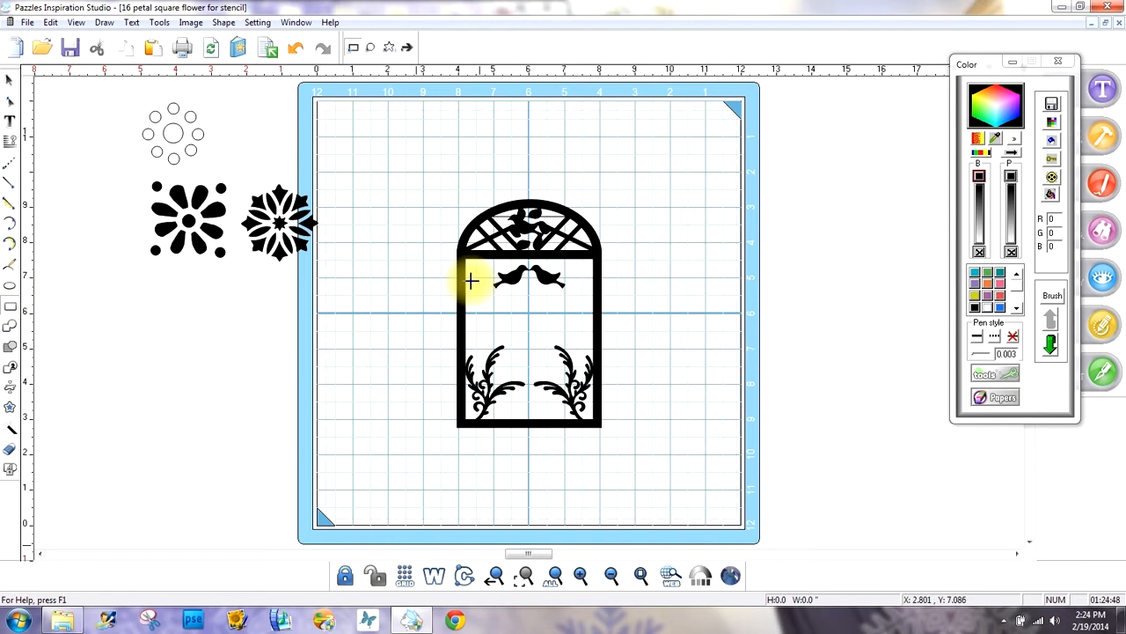
{"action": "left_click_drag", "start_coordinate": [476, 255], "coordinate": [483, 426]}
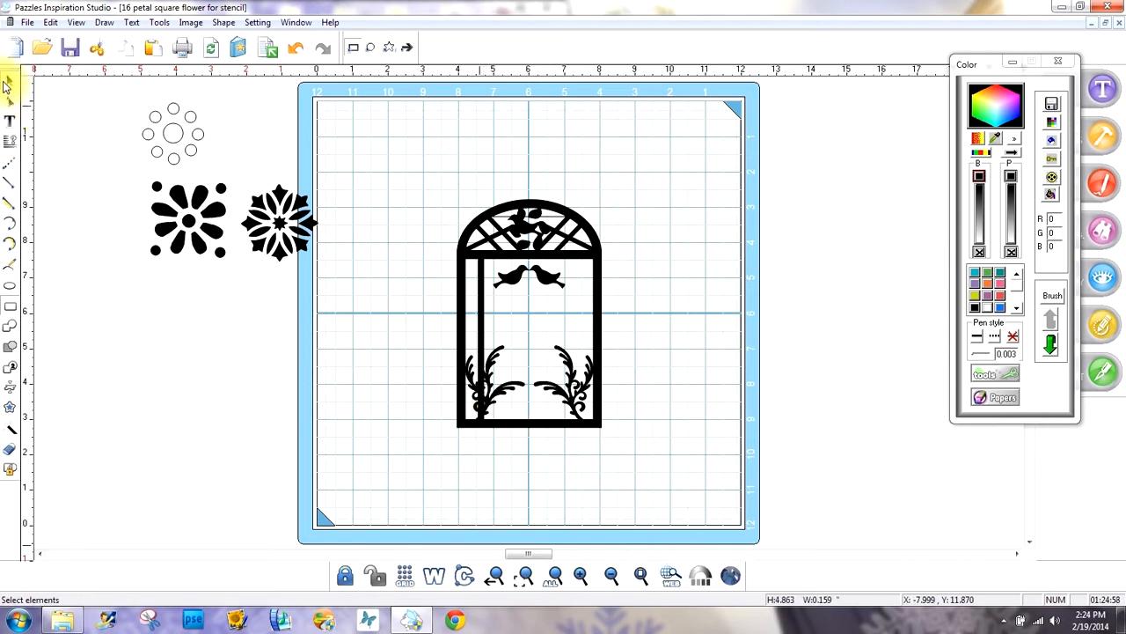
{"action": "left_click", "coordinate": [7, 84]}
{"action": "left_click", "coordinate": [481, 255]}
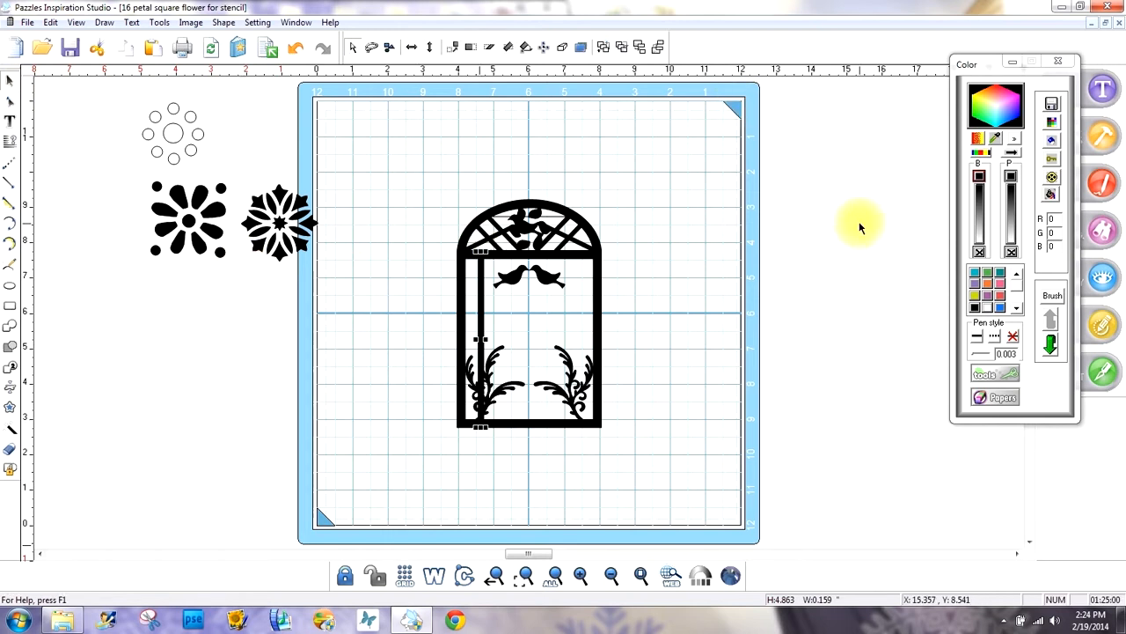
{"action": "left_click", "coordinate": [1097, 183]}
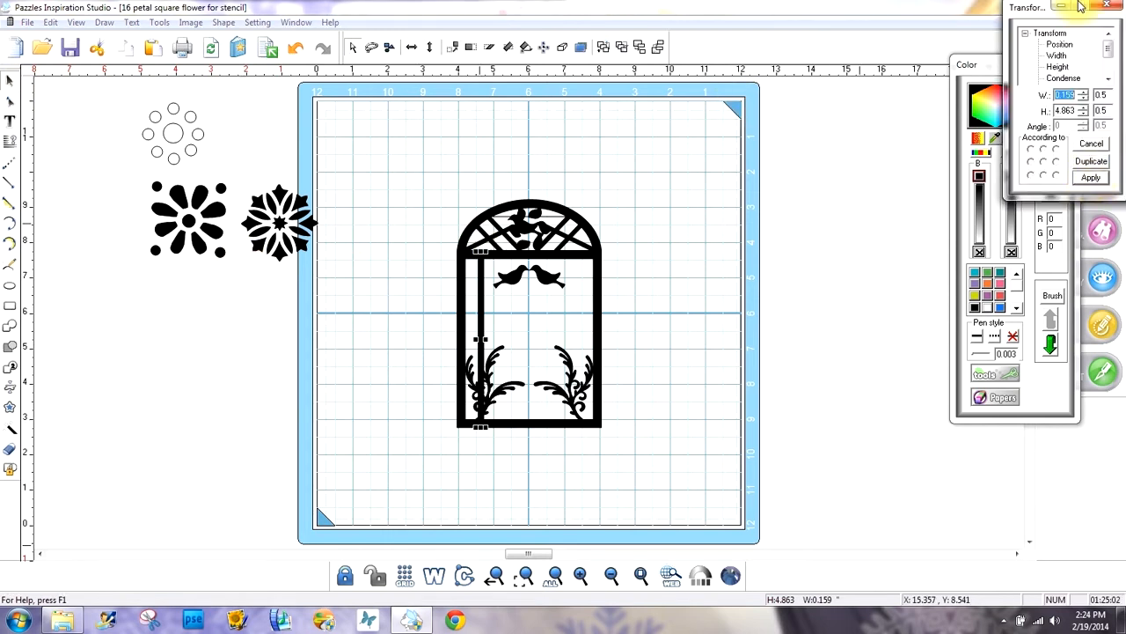
{"action": "left_click_drag", "start_coordinate": [1038, 10], "coordinate": [726, 109]}
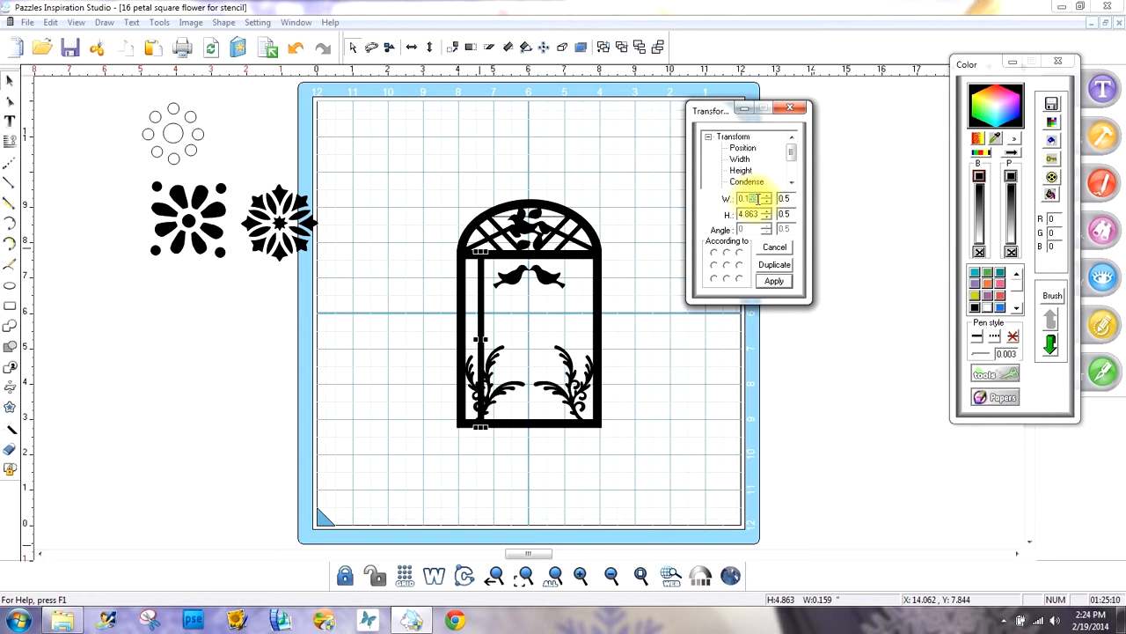
{"action": "left_click", "coordinate": [774, 281]}
{"action": "left_click", "coordinate": [758, 371]}
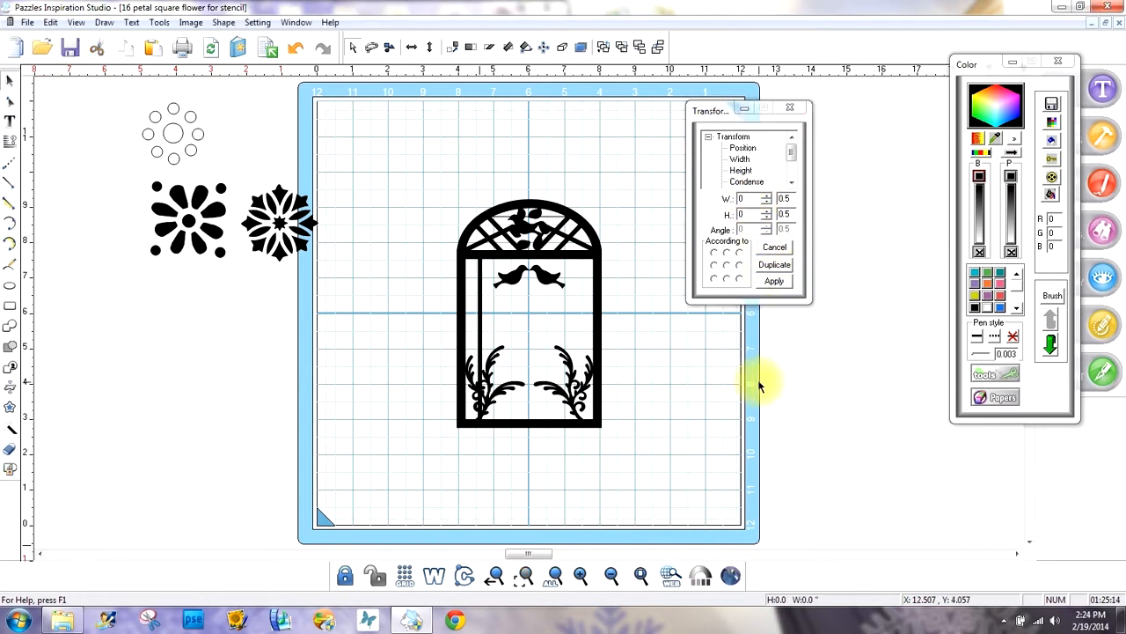
Move the thin vertical bar closer to the frame's left side
{"action": "left_click", "coordinate": [480, 343]}
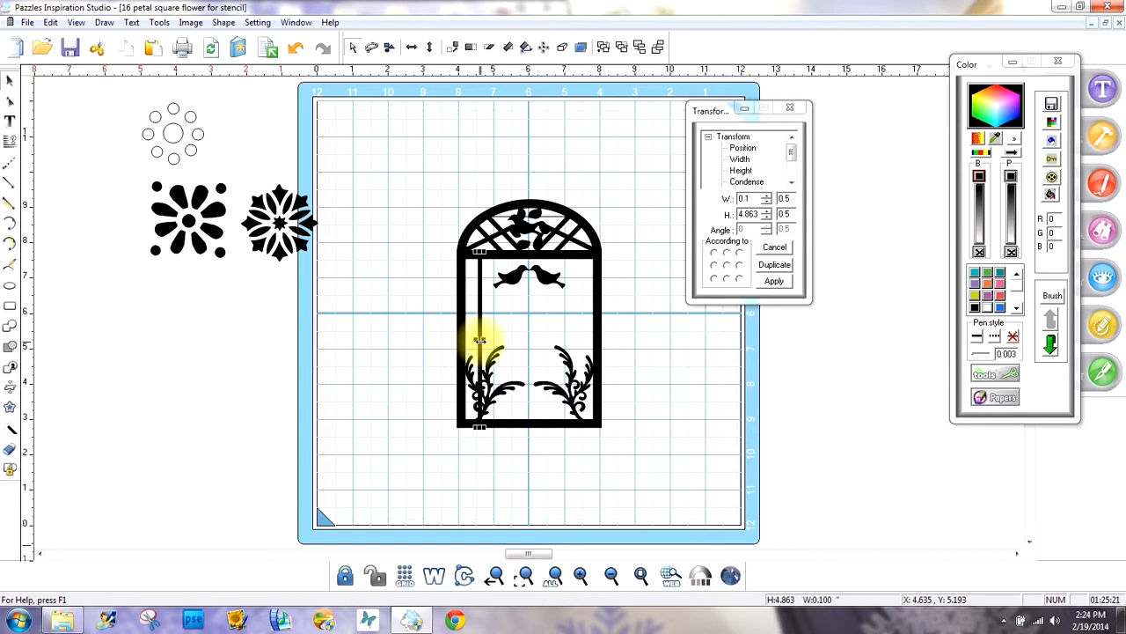
{"action": "left_click_drag", "start_coordinate": [480, 341], "coordinate": [473, 341]}
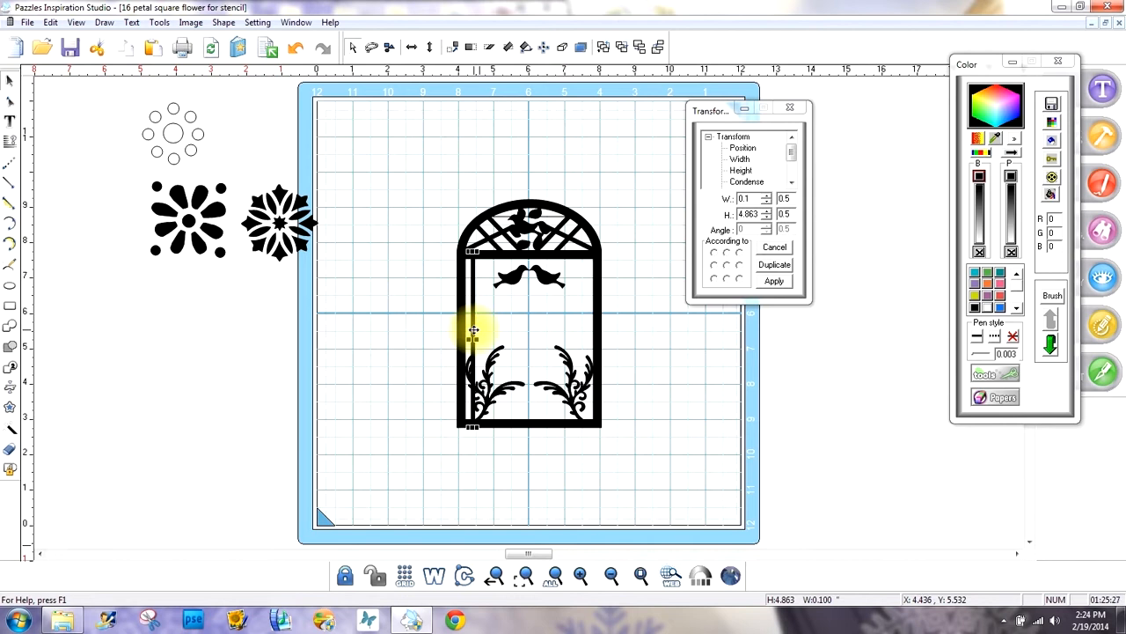
Try multiplying the bar into 2 copies toward the right with 0.1 horizontal spacing, and undo it
{"action": "right_click", "coordinate": [473, 330]}
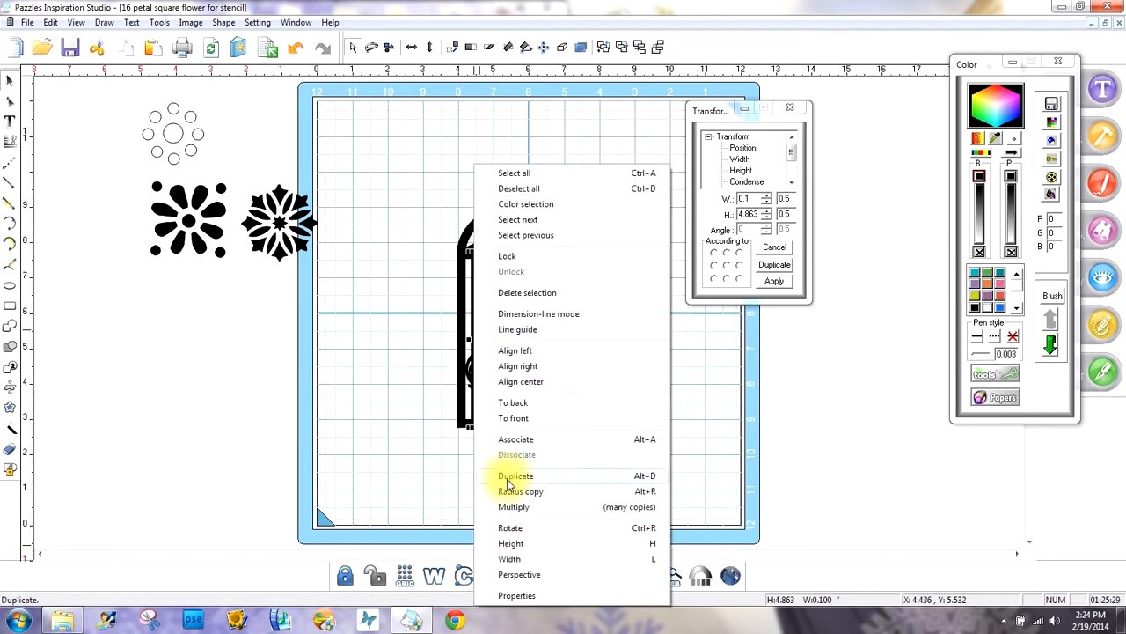
{"action": "left_click", "coordinate": [535, 507]}
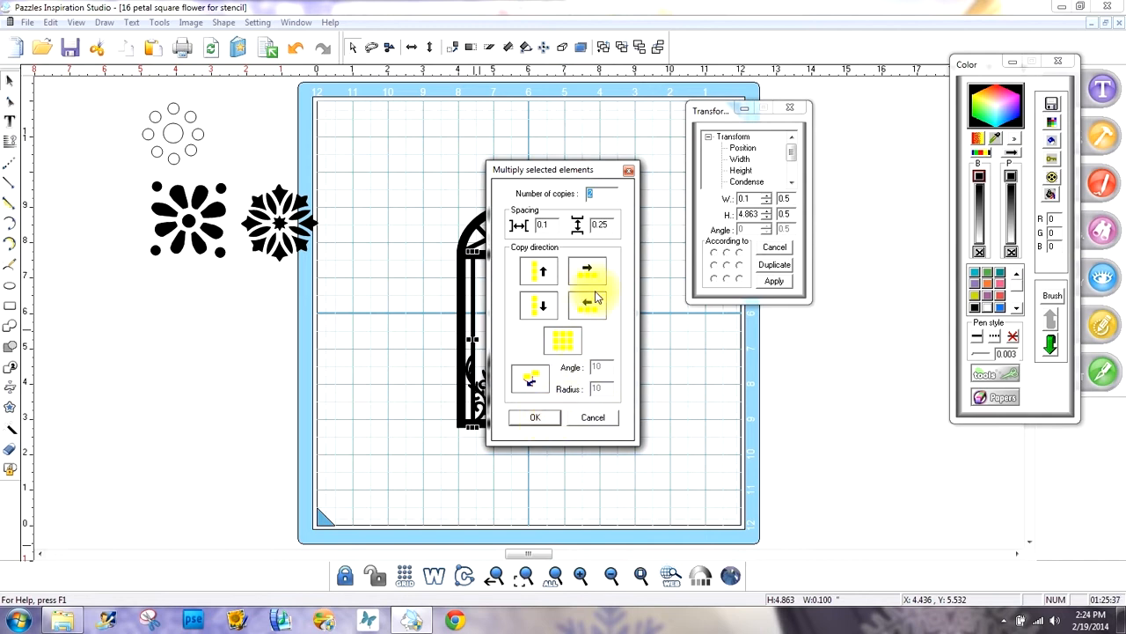
{"action": "left_click", "coordinate": [532, 417]}
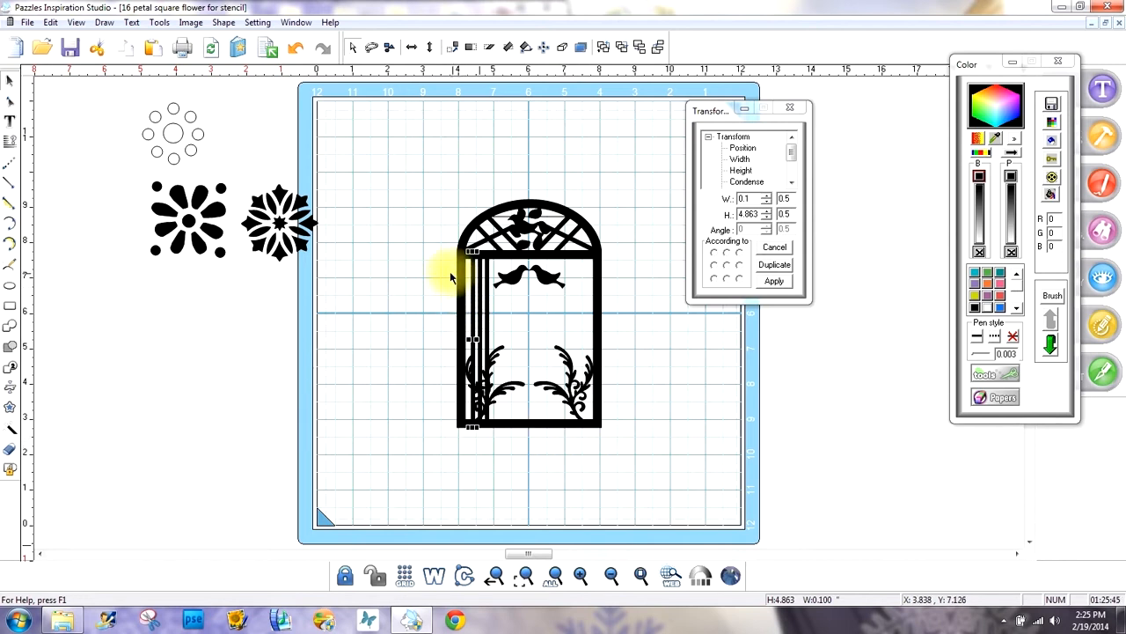
{"action": "left_click", "coordinate": [296, 46]}
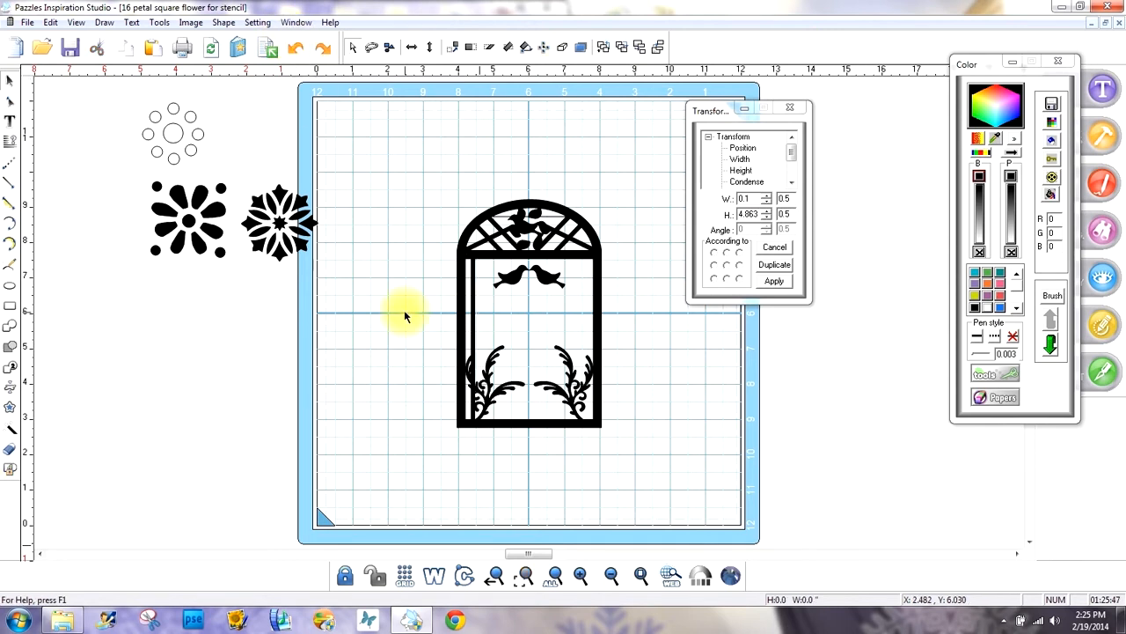
Nudge the bar slightly further left to narrow its gap to the frame
{"action": "left_click", "coordinate": [472, 290]}
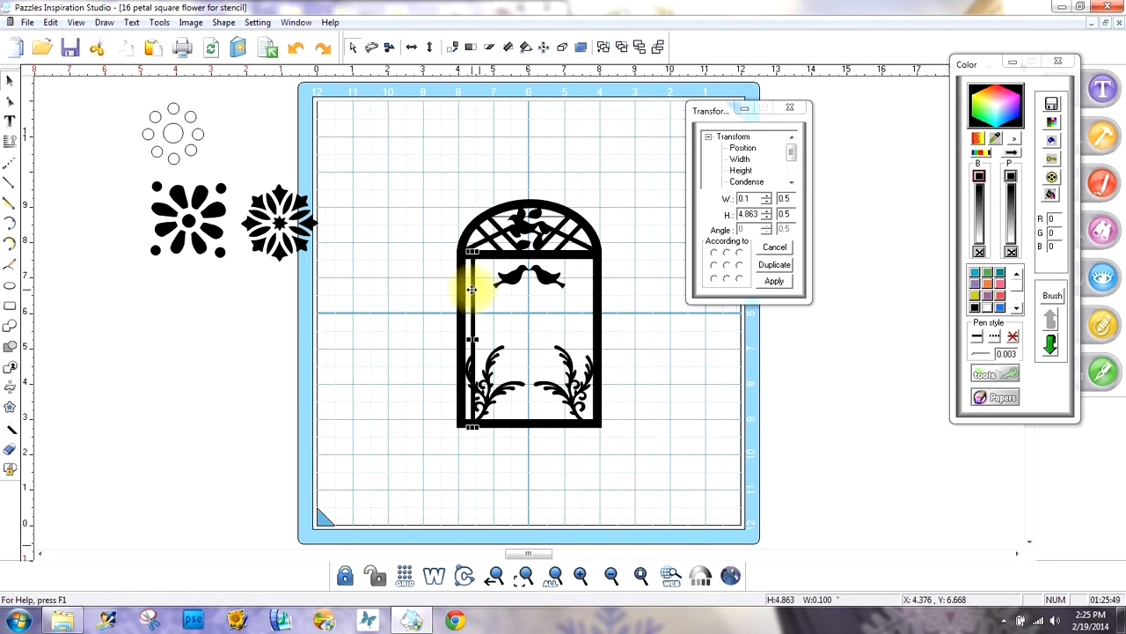
{"action": "left_click", "coordinate": [390, 293]}
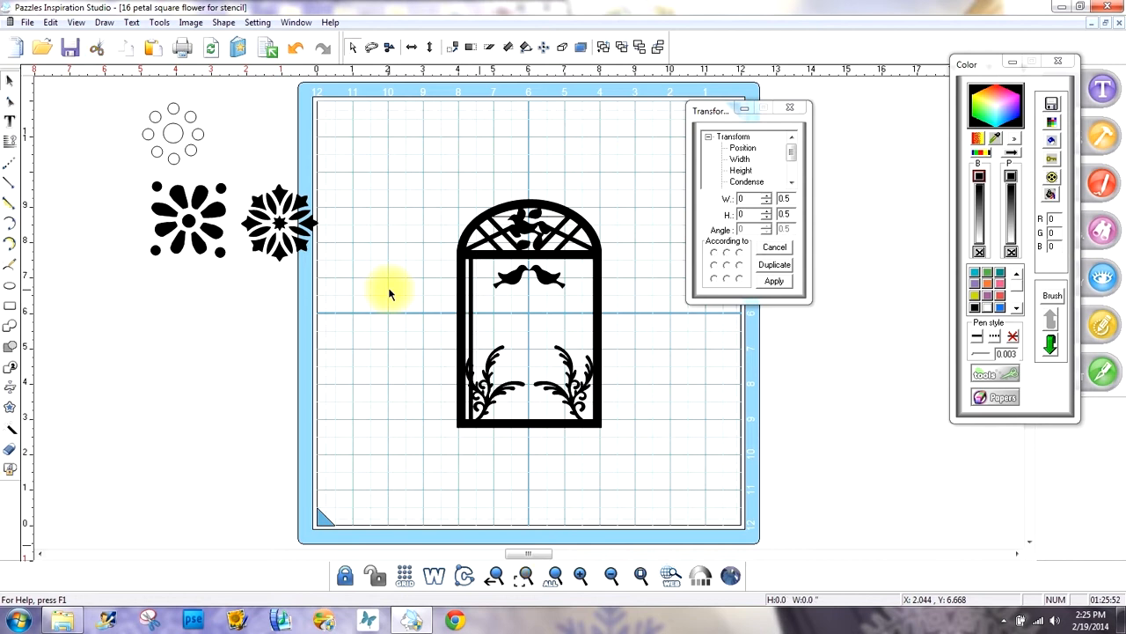
Try multiplying the bar into 9 copies across the opening with 0.1 horizontal spacing, and undo it
{"action": "left_click", "coordinate": [472, 281]}
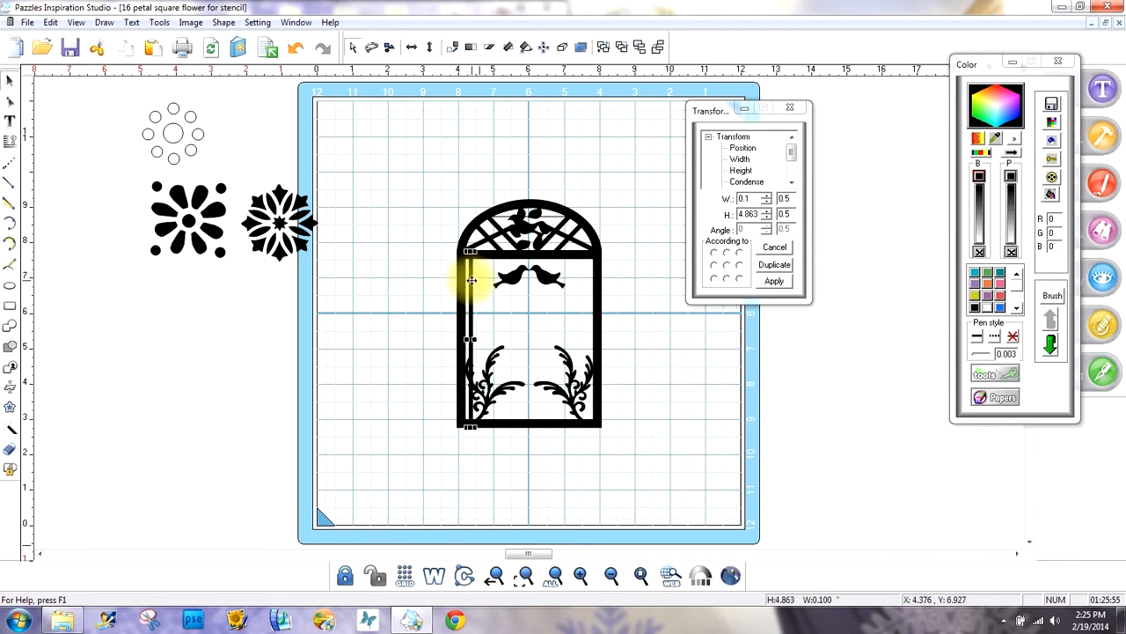
{"action": "right_click", "coordinate": [473, 286]}
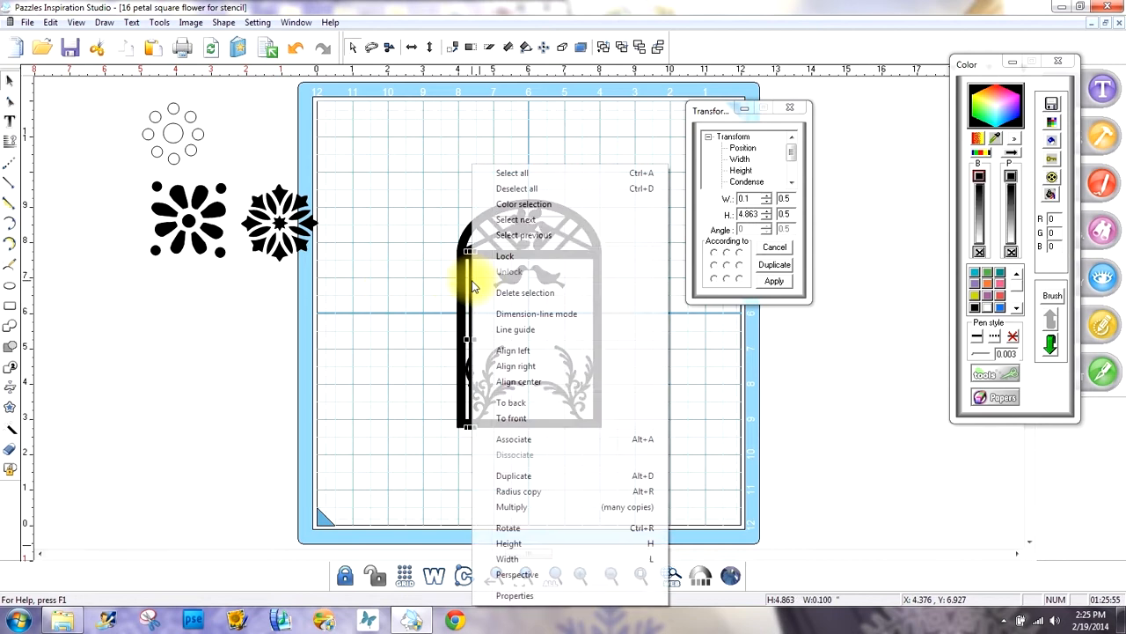
{"action": "left_click", "coordinate": [513, 507]}
{"action": "left_click", "coordinate": [607, 192]}
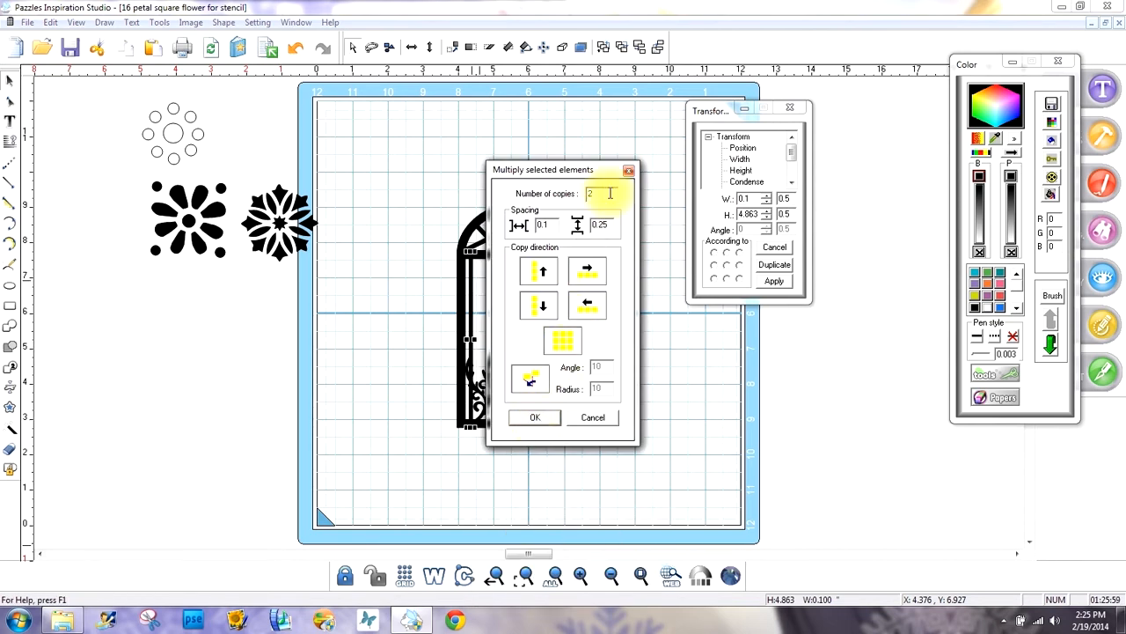
{"action": "left_click_drag", "start_coordinate": [605, 193], "coordinate": [577, 190]}
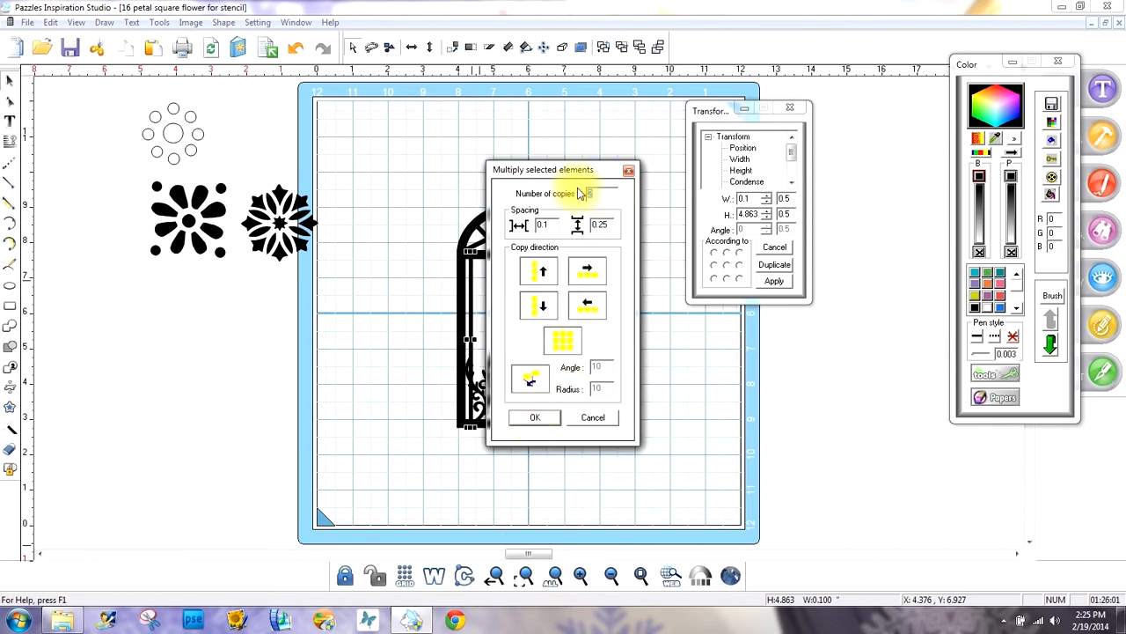
{"action": "type", "text": "9"}
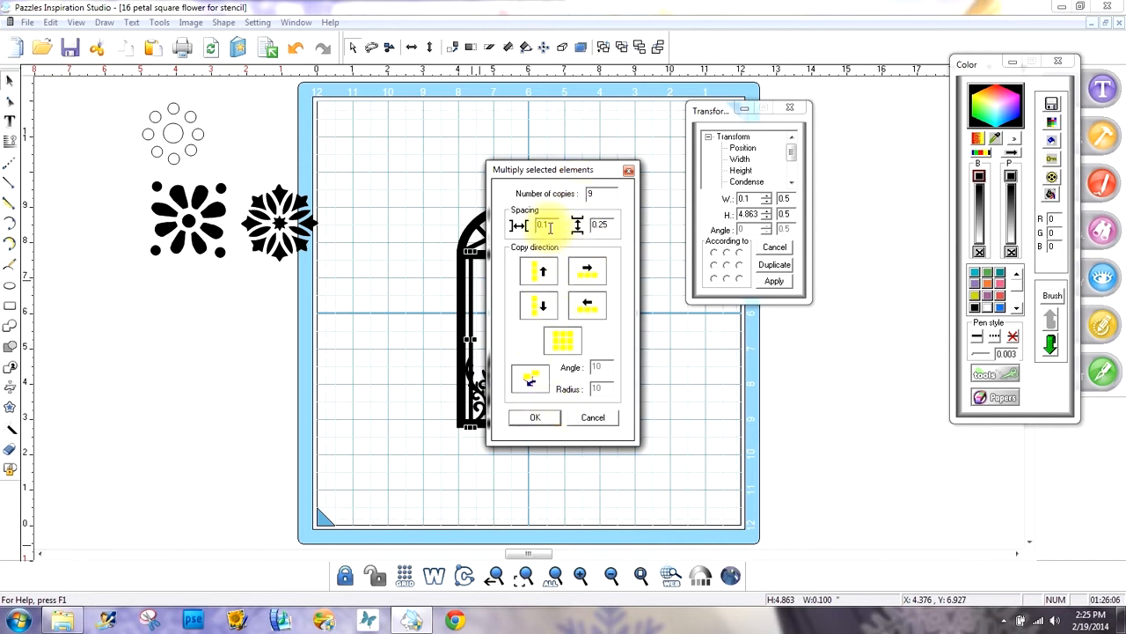
{"action": "left_click", "coordinate": [536, 418]}
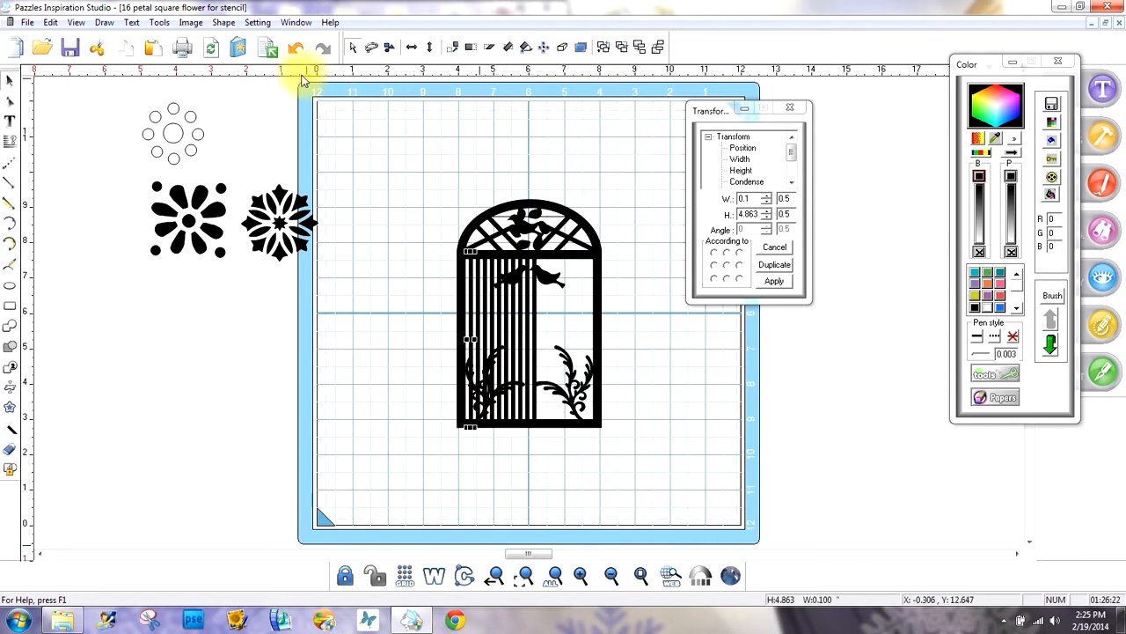
{"action": "left_click", "coordinate": [295, 48]}
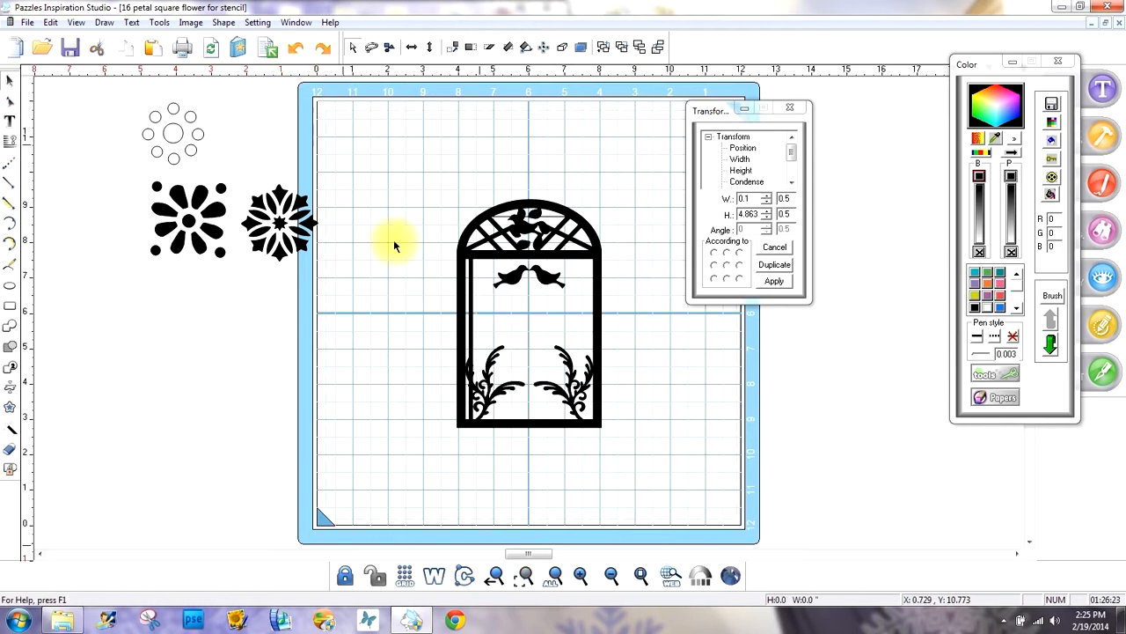
Multiply the bar into 19 copies toward the right with 0.1 horizontal spacing to fill the frame's opening
{"action": "left_click", "coordinate": [472, 290]}
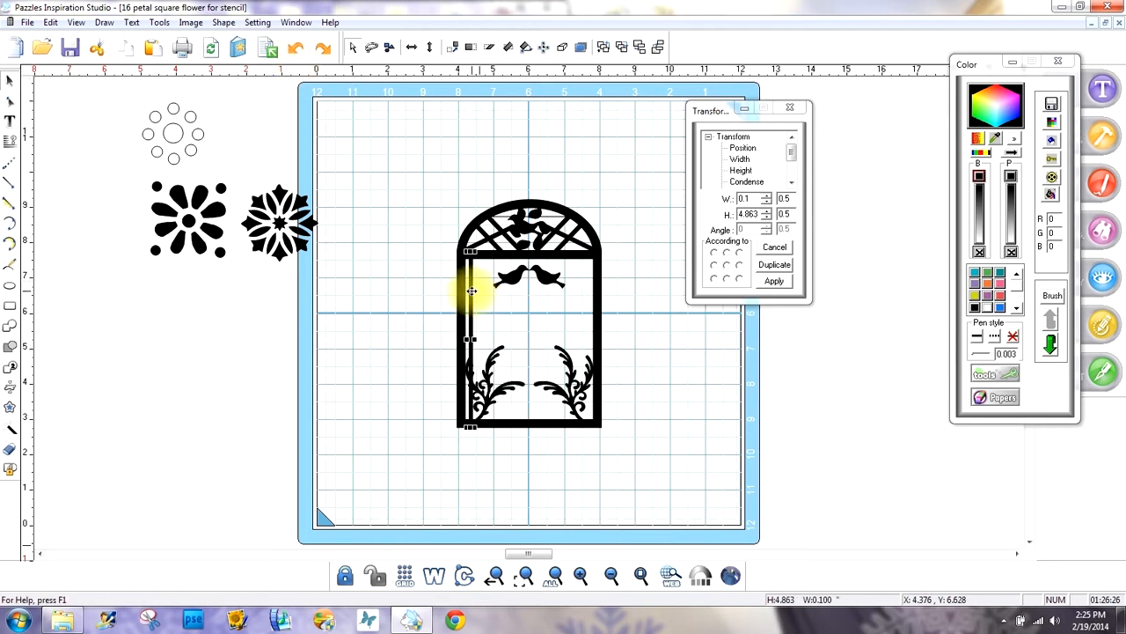
{"action": "right_click", "coordinate": [471, 290]}
{"action": "left_click", "coordinate": [535, 503]}
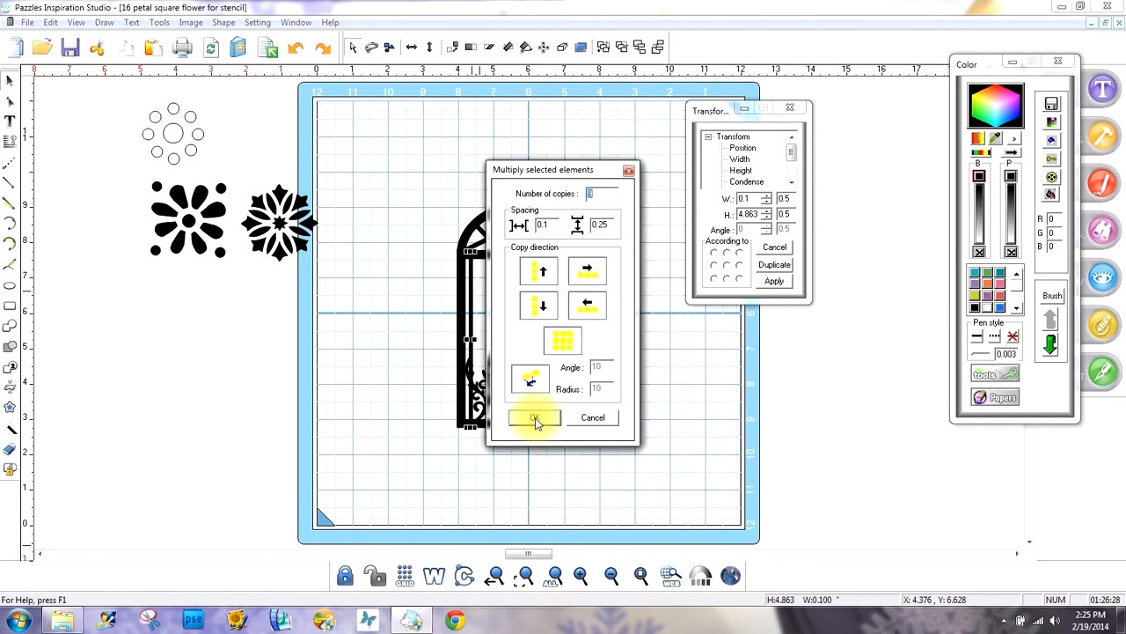
{"action": "left_click", "coordinate": [613, 228]}
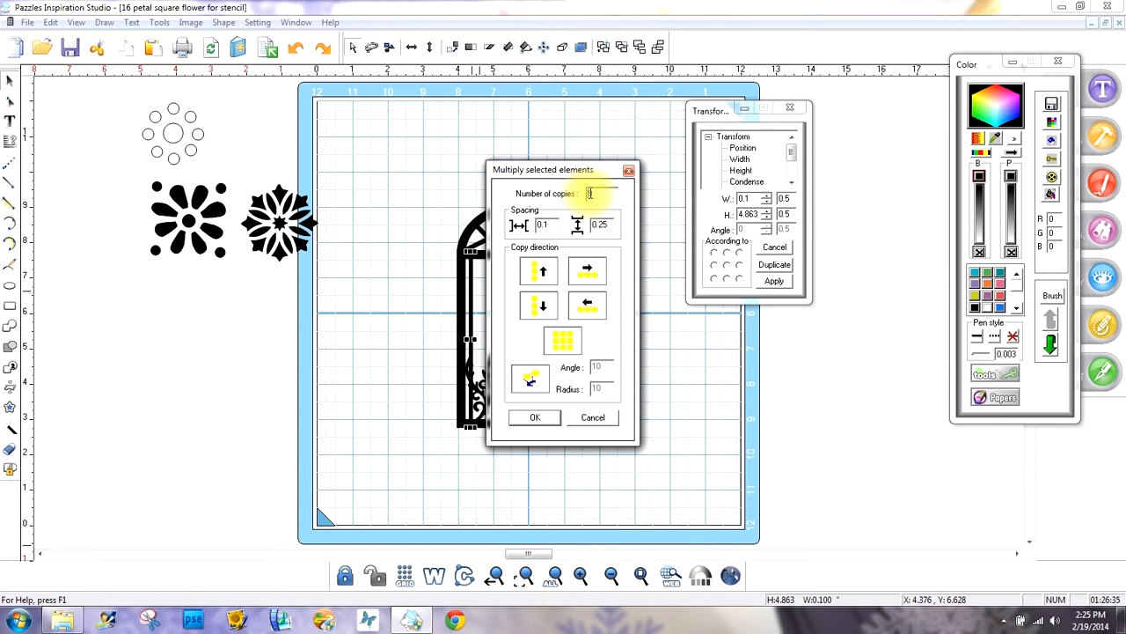
{"action": "double_click", "coordinate": [609, 197]}
{"action": "type", "text": "18"}
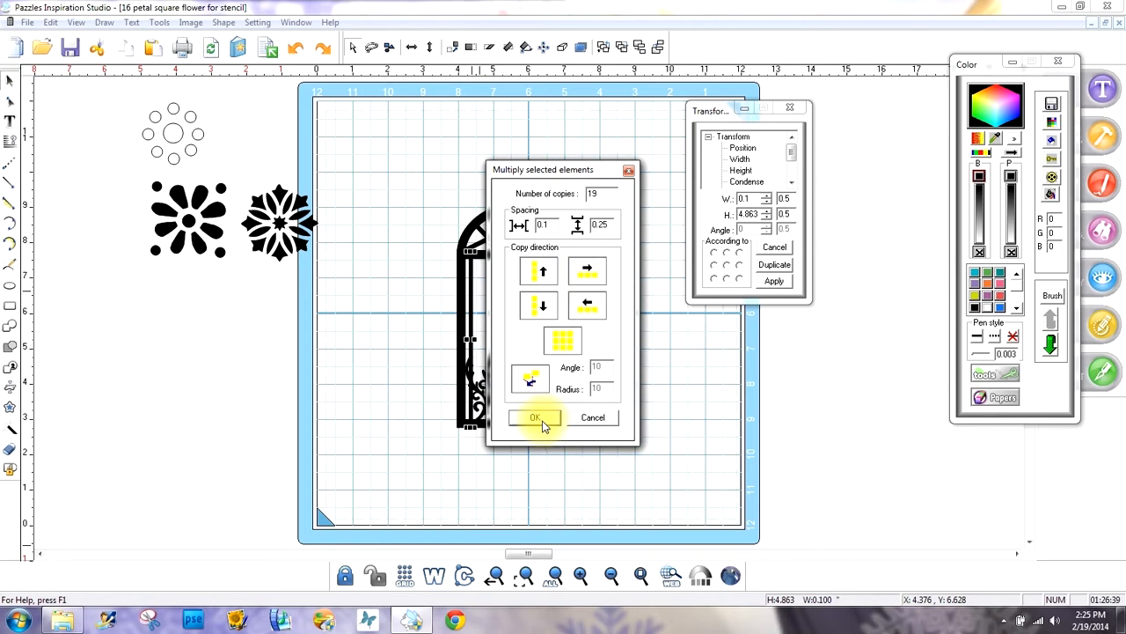
{"action": "left_click", "coordinate": [535, 417]}
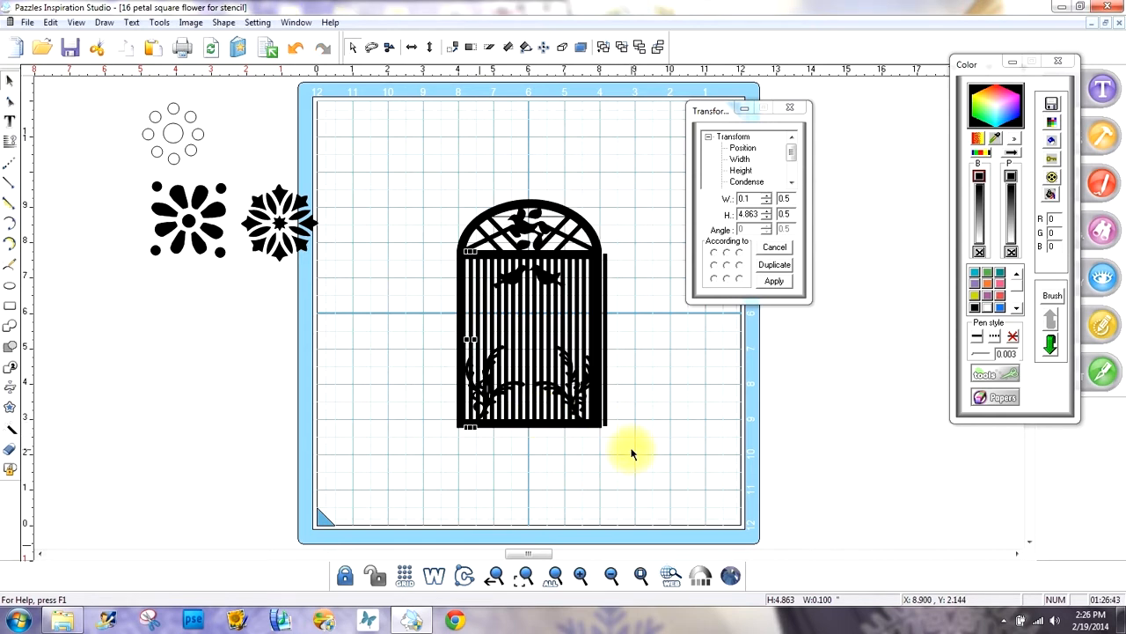
Delete the surplus bars that overlap and extend past the frame's right side
{"action": "left_click_drag", "start_coordinate": [629, 451], "coordinate": [595, 250]}
{"action": "key", "text": "Delete"}
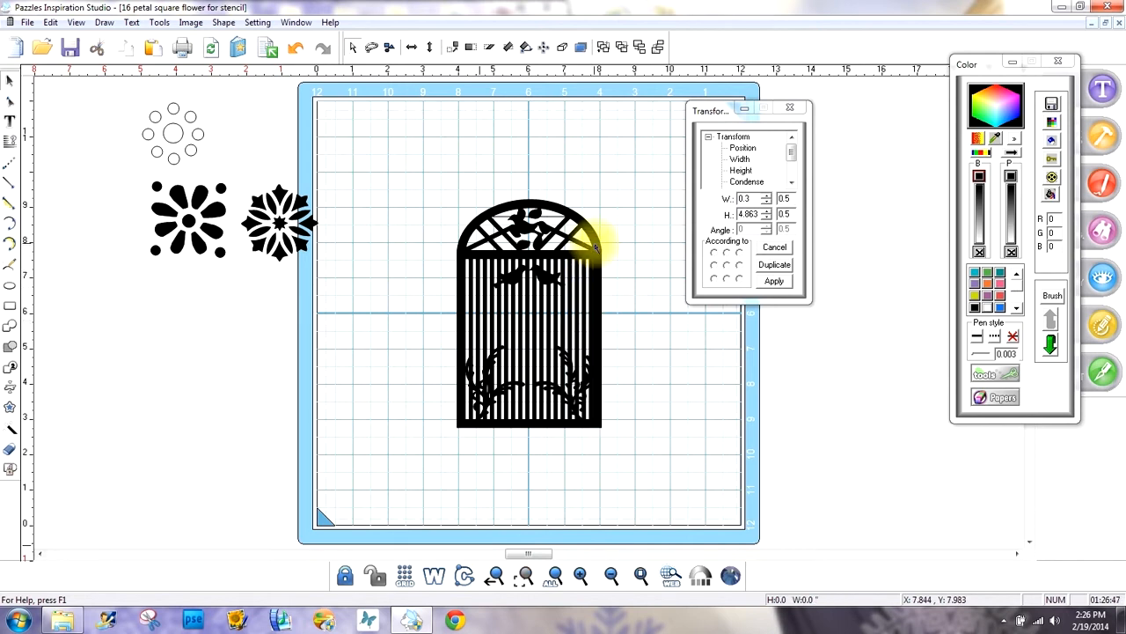
{"action": "left_click", "coordinate": [440, 577]}
{"action": "left_click", "coordinate": [446, 577]}
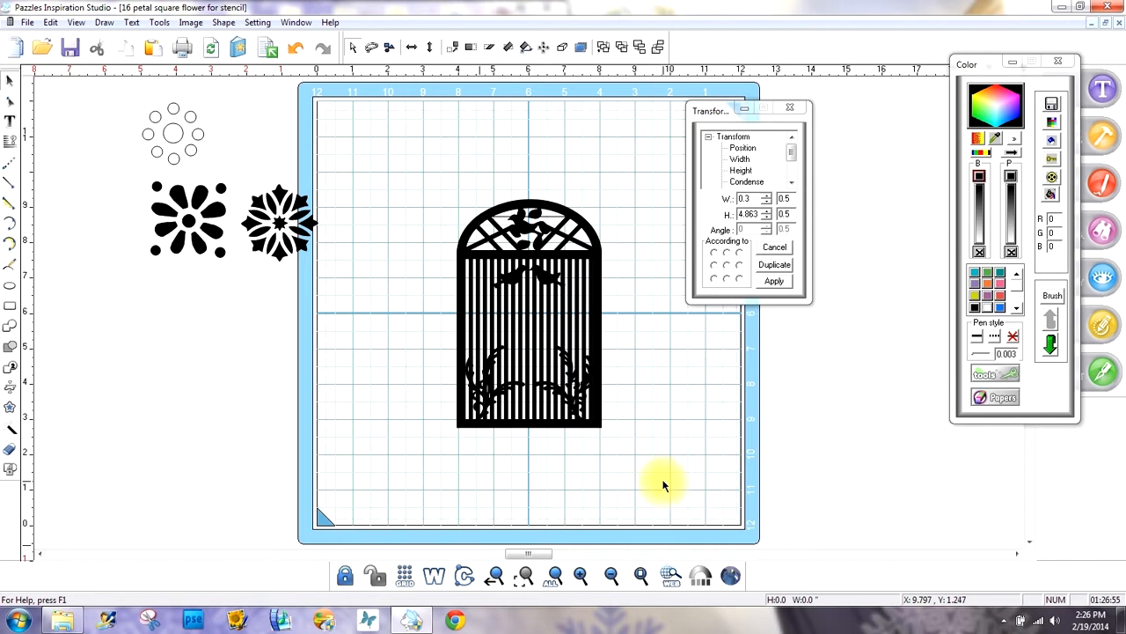
Shorten the leftmost bar from below to a height of about 2.93 so it ends at the tip of the left flourish
{"action": "left_click_drag", "start_coordinate": [648, 473], "coordinate": [420, 151]}
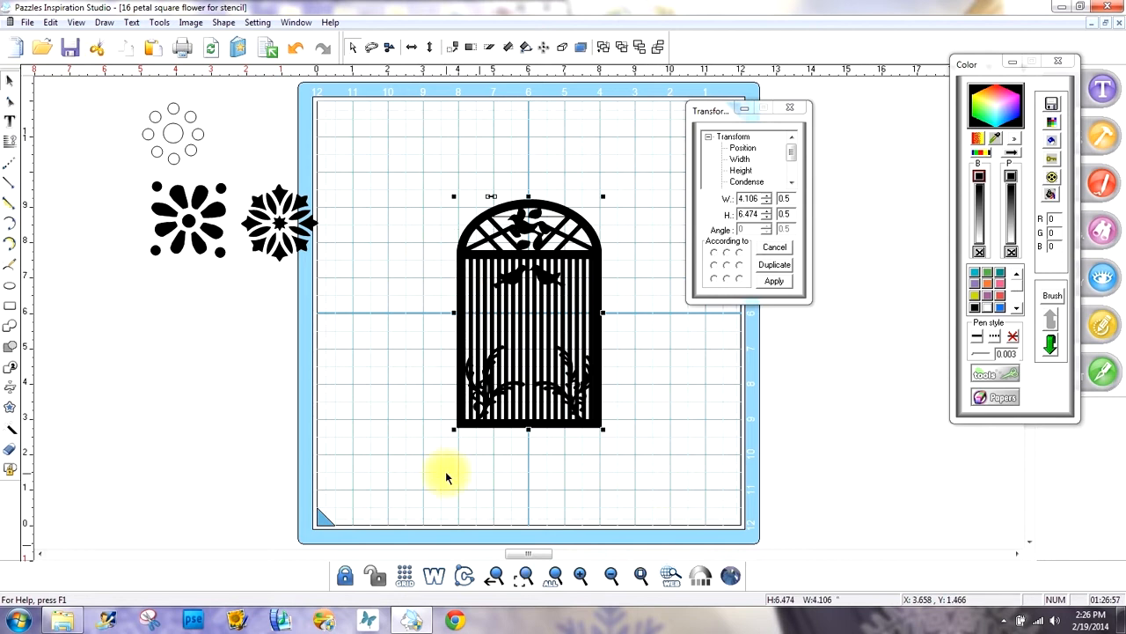
{"action": "left_click", "coordinate": [526, 576]}
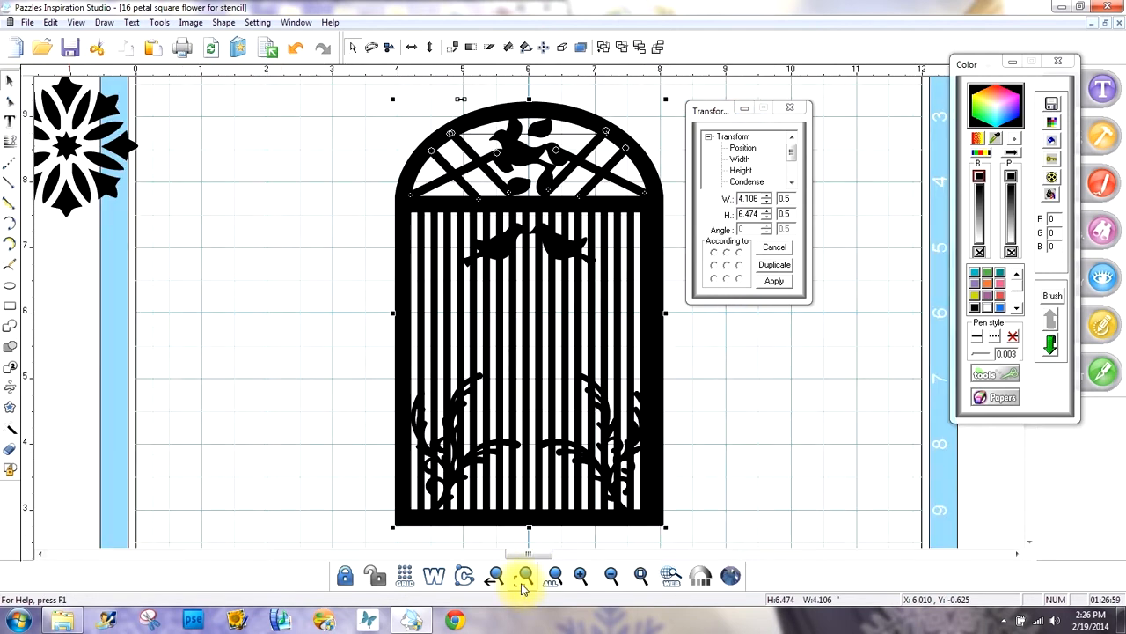
{"action": "left_click", "coordinate": [335, 433]}
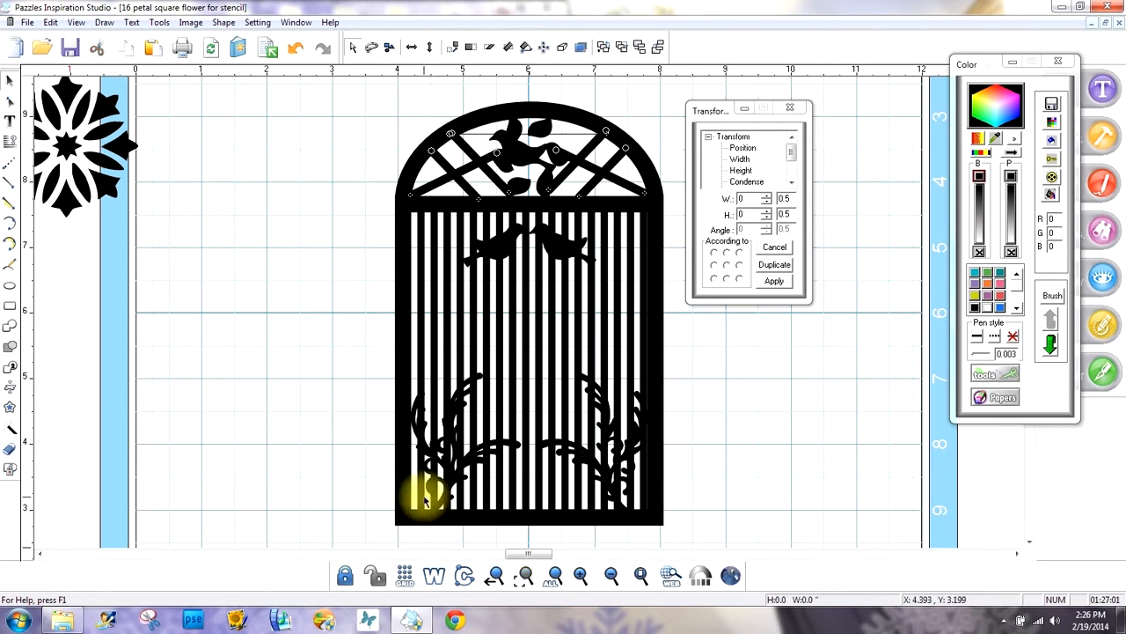
{"action": "left_click", "coordinate": [420, 487]}
{"action": "left_click_drag", "start_coordinate": [420, 522], "coordinate": [422, 396]}
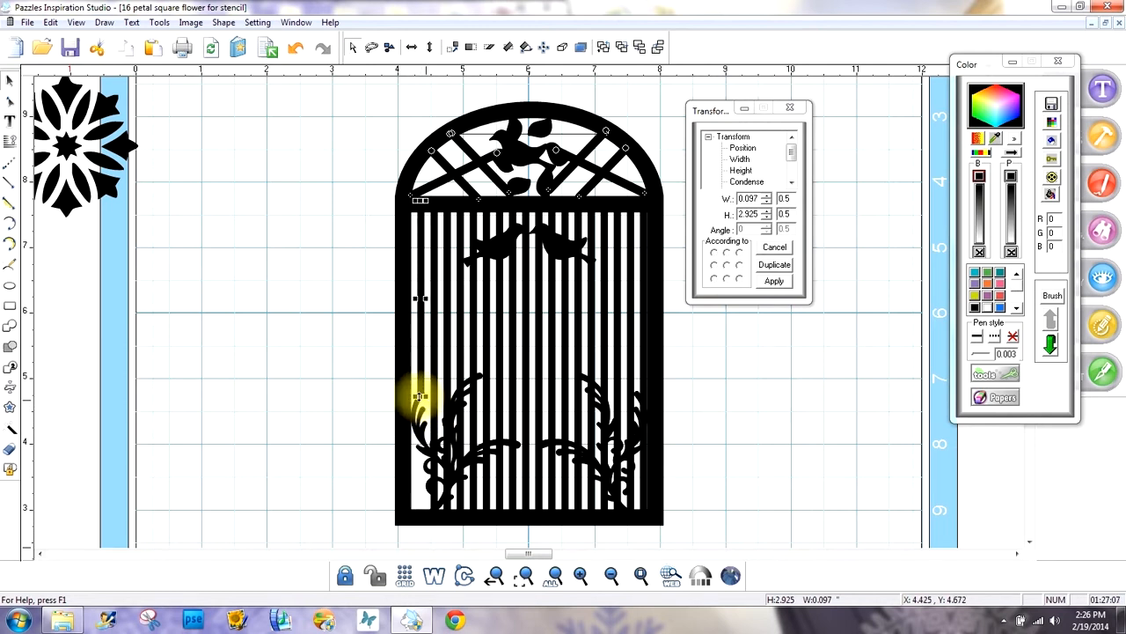
{"action": "left_click", "coordinate": [367, 395]}
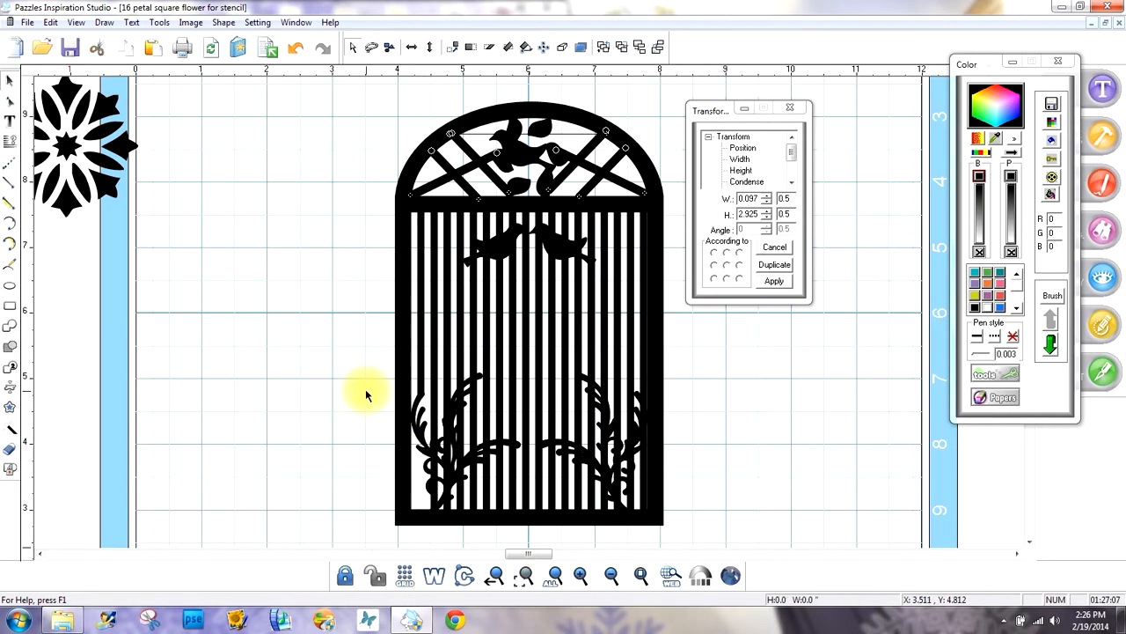
Shorten the rightmost bar from below so it ends at the tip of the right flourish
{"action": "left_click", "coordinate": [630, 499]}
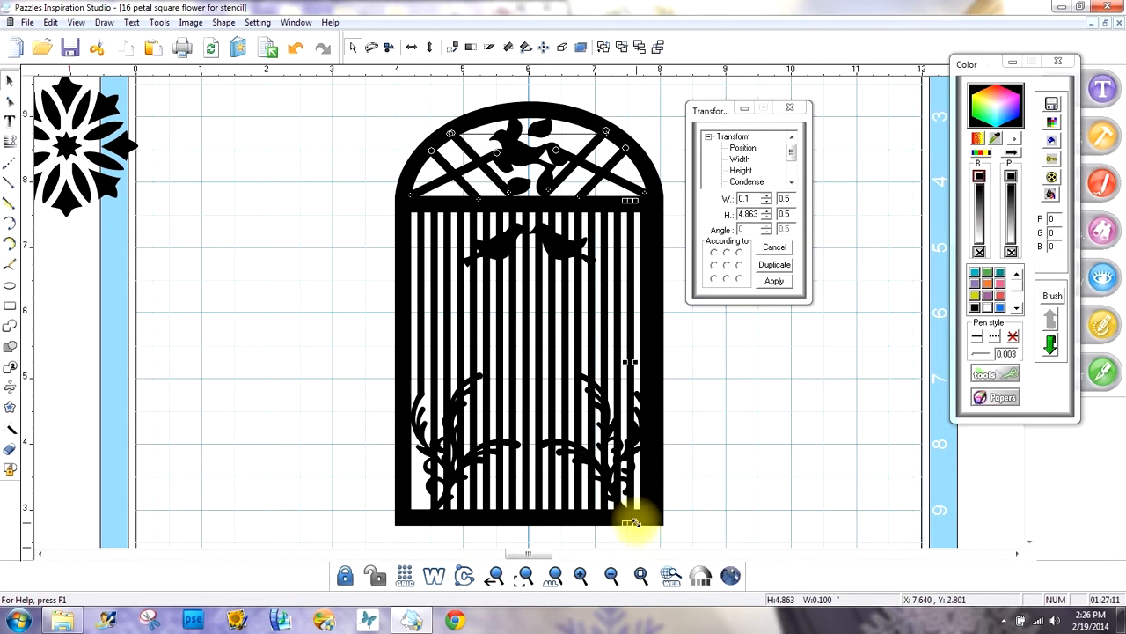
{"action": "left_click_drag", "start_coordinate": [630, 525], "coordinate": [632, 393]}
{"action": "left_click", "coordinate": [707, 425]}
Nudge the right leafy flourish slightly to the left, away from the frame's right side
{"action": "left_click", "coordinate": [642, 429]}
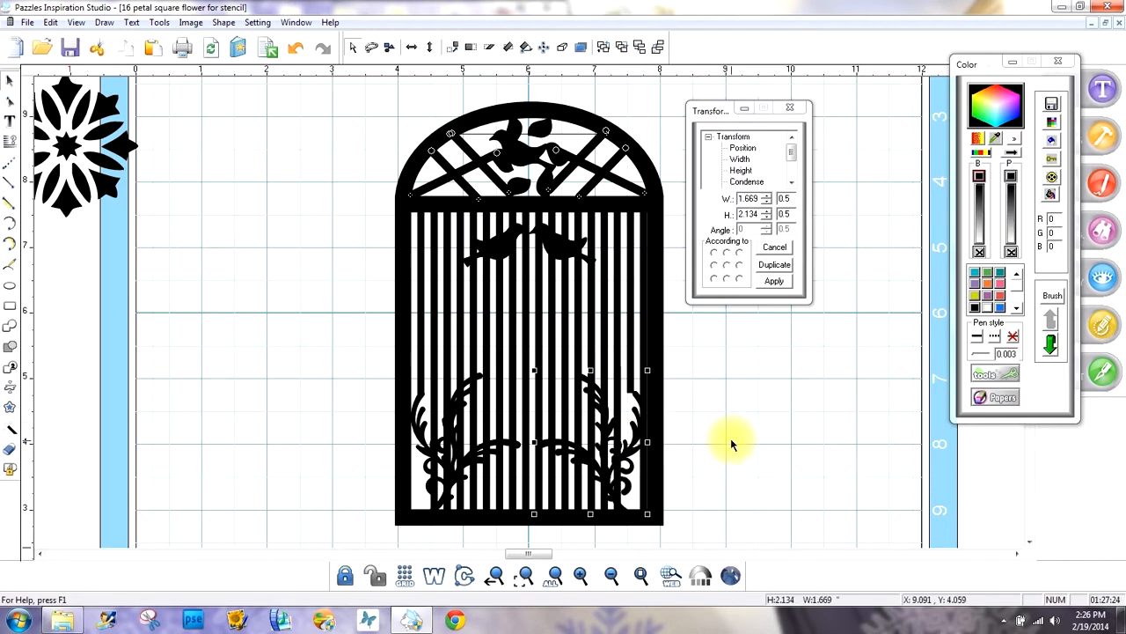
{"action": "key", "text": "Left"}
{"action": "key", "text": "Left"}
{"action": "key", "text": "Left"}
{"action": "key", "text": "Left"}
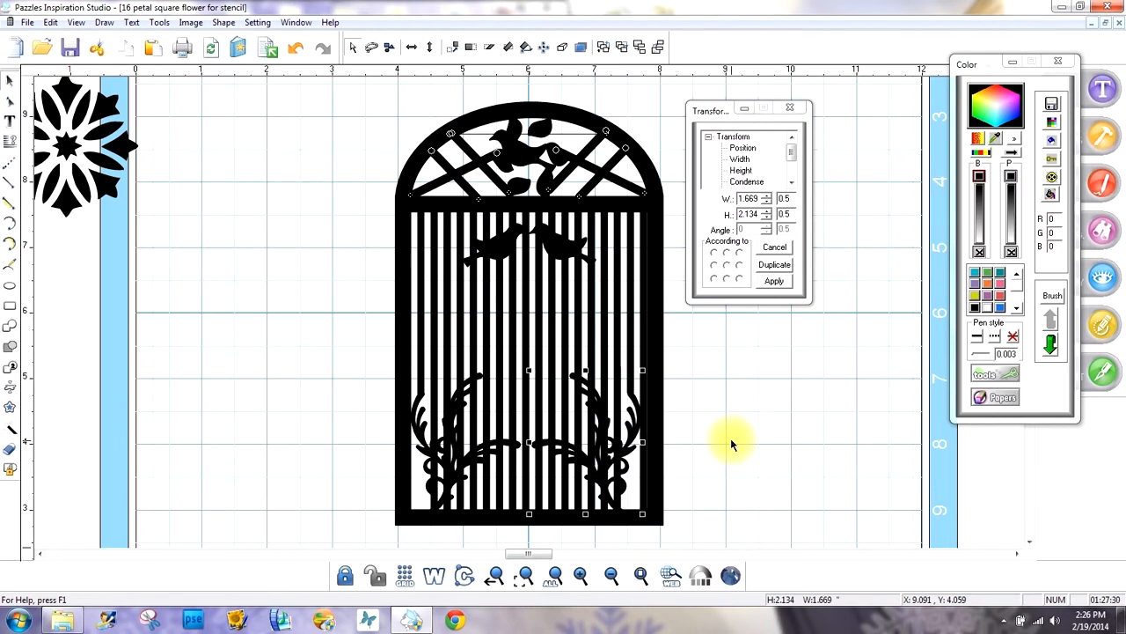
{"action": "left_click", "coordinate": [797, 412]}
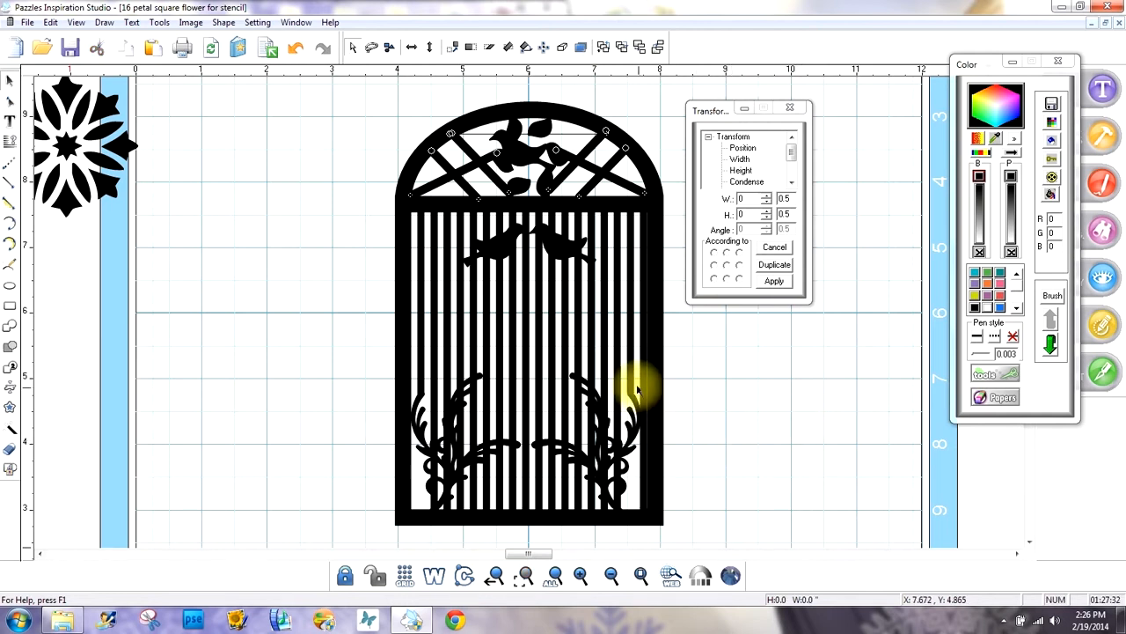
Fine-tune the lower end of the rightmost bar so it meets the tip of the shifted right flourish
{"action": "left_click", "coordinate": [630, 385]}
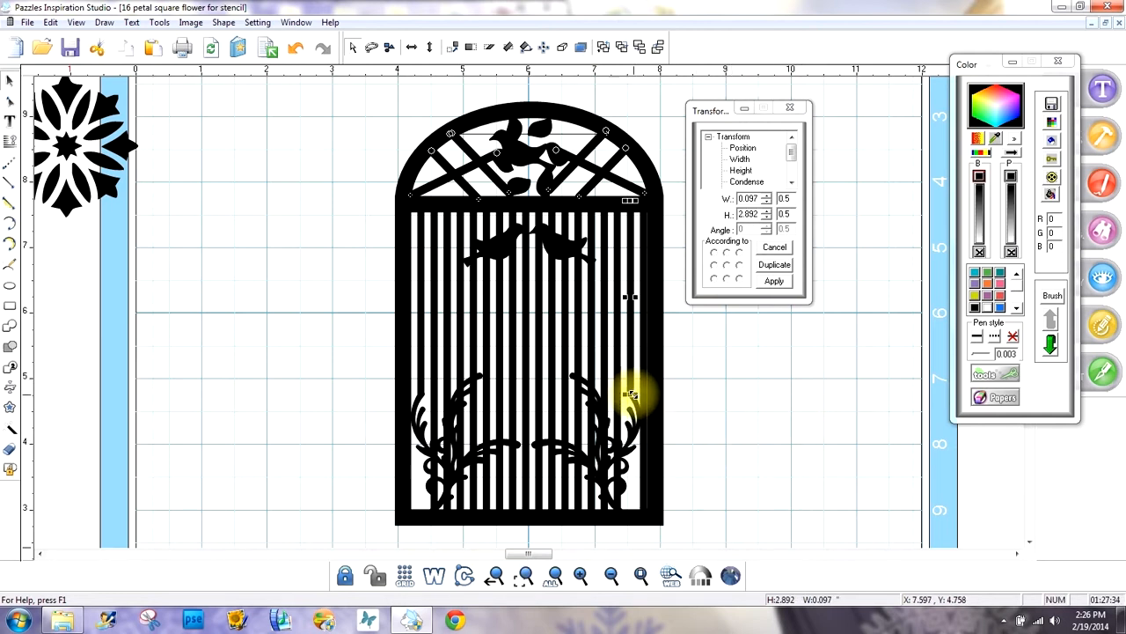
{"action": "left_click_drag", "start_coordinate": [631, 395], "coordinate": [630, 396]}
{"action": "left_click", "coordinate": [703, 394]}
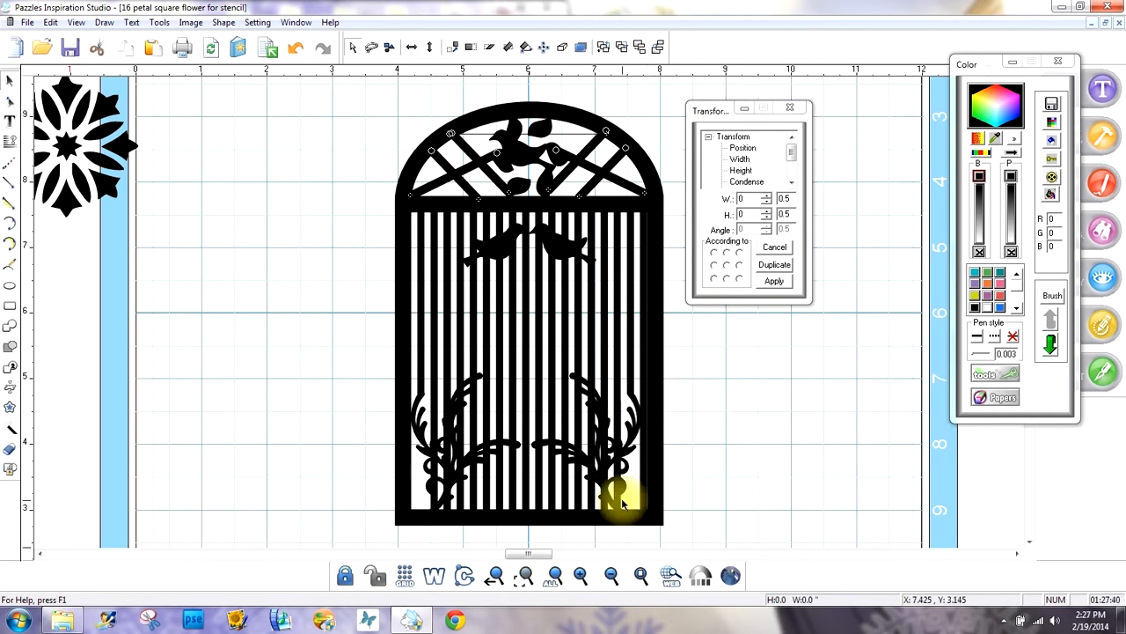
Shorten the second bar from the right from below to a height of about 3.71 so it ends on the right flourish
{"action": "left_click", "coordinate": [620, 497]}
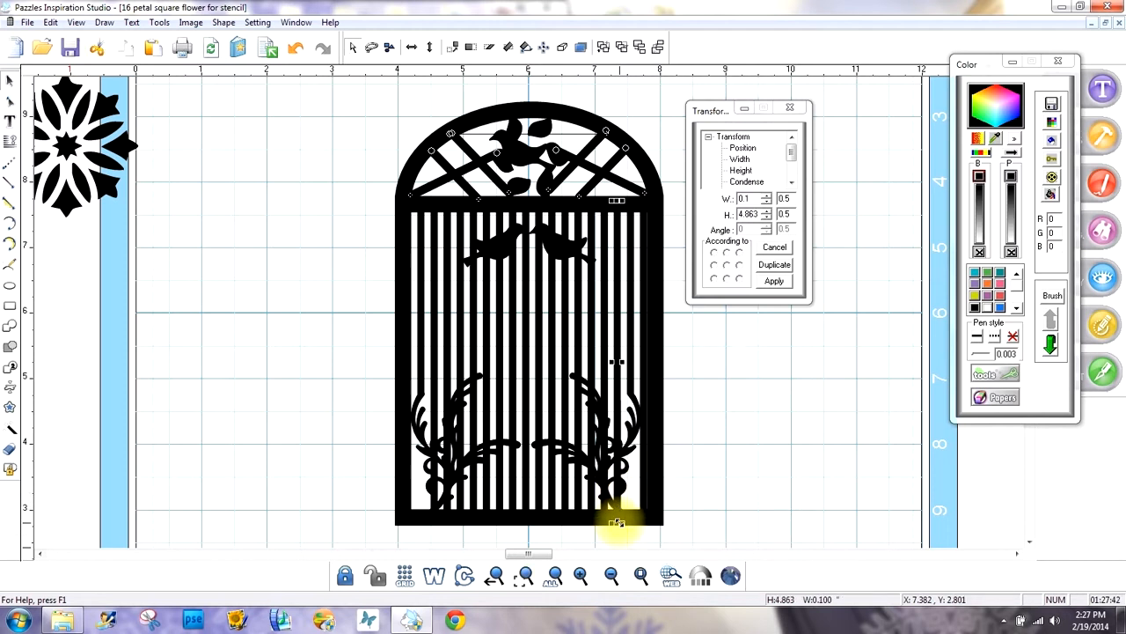
{"action": "left_click_drag", "start_coordinate": [617, 523], "coordinate": [617, 440]}
{"action": "left_click", "coordinate": [699, 485]}
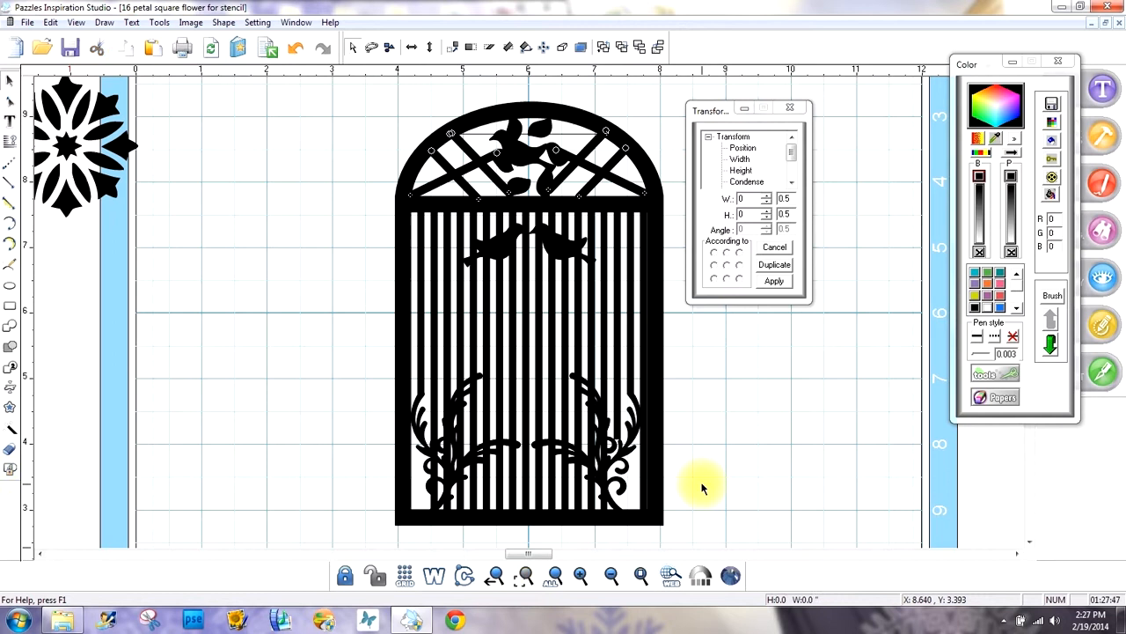
{"action": "left_click", "coordinate": [618, 437]}
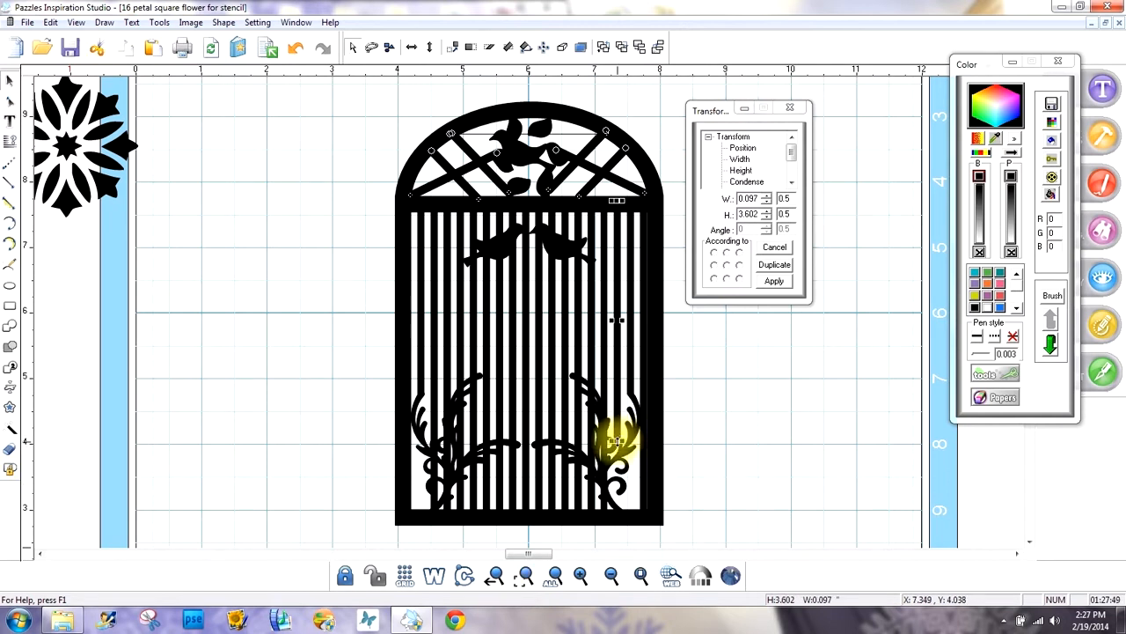
{"action": "left_click", "coordinate": [720, 457]}
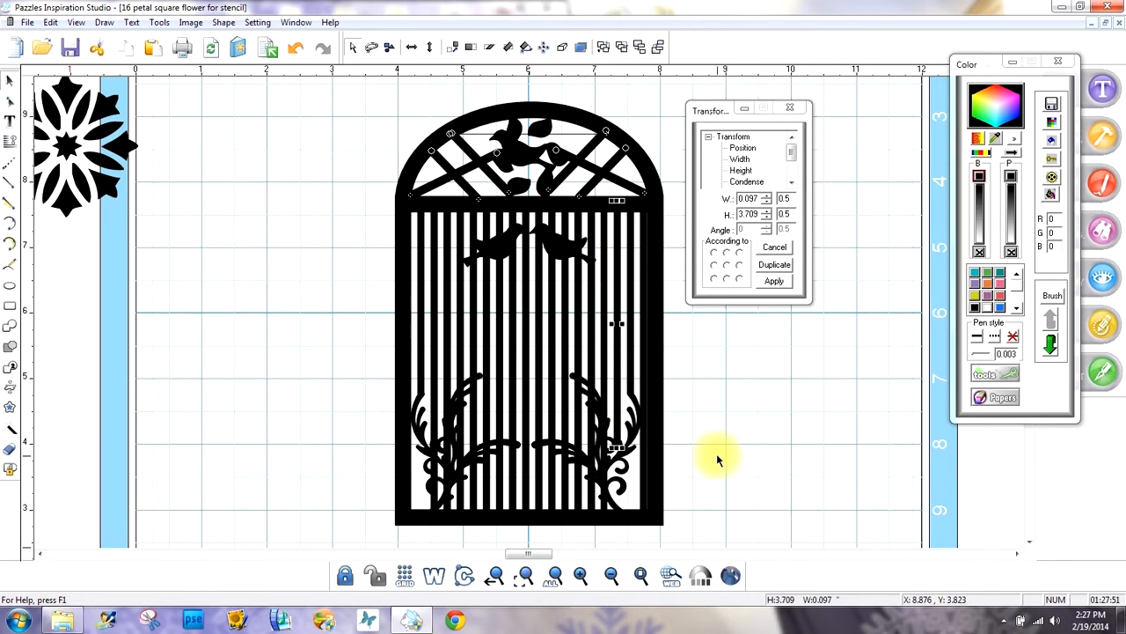
Shorten the second bar from the left from below so it ends on the left flourish's leaves
{"action": "left_click", "coordinate": [437, 507]}
{"action": "left_click_drag", "start_coordinate": [432, 522], "coordinate": [430, 445]}
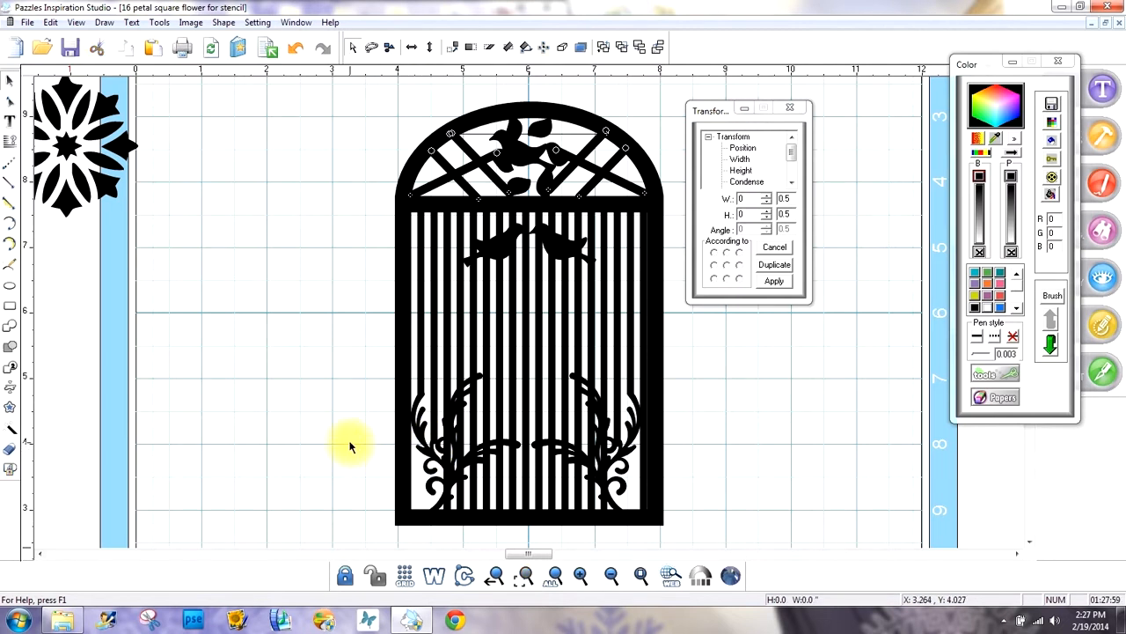
{"action": "left_click", "coordinate": [433, 440]}
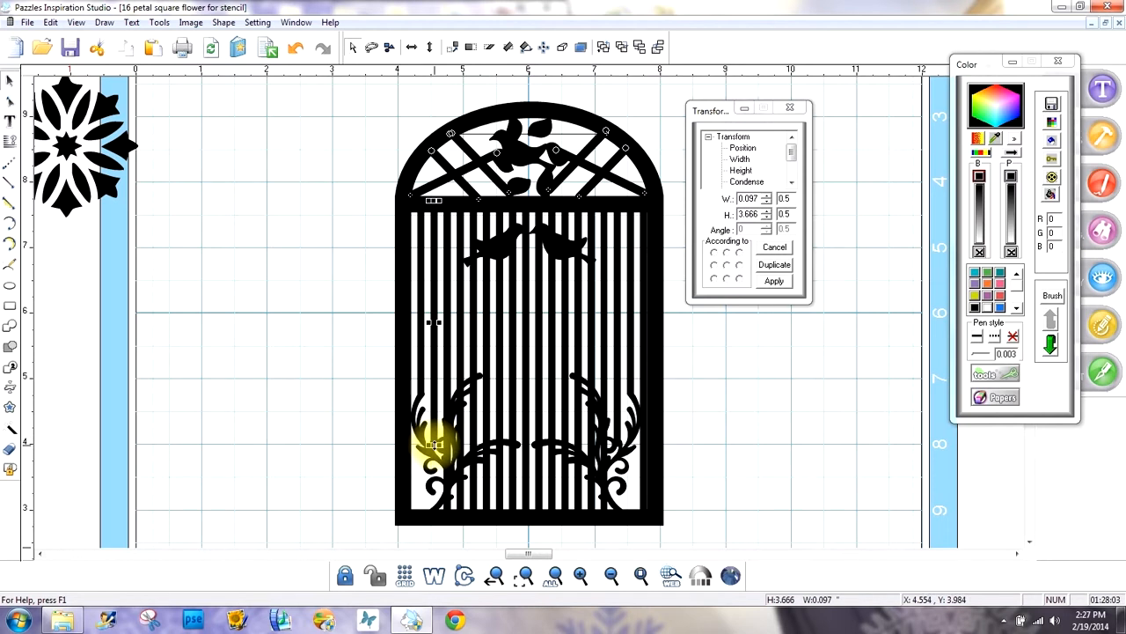
{"action": "left_click_drag", "start_coordinate": [436, 442], "coordinate": [434, 440]}
{"action": "left_click", "coordinate": [362, 467]}
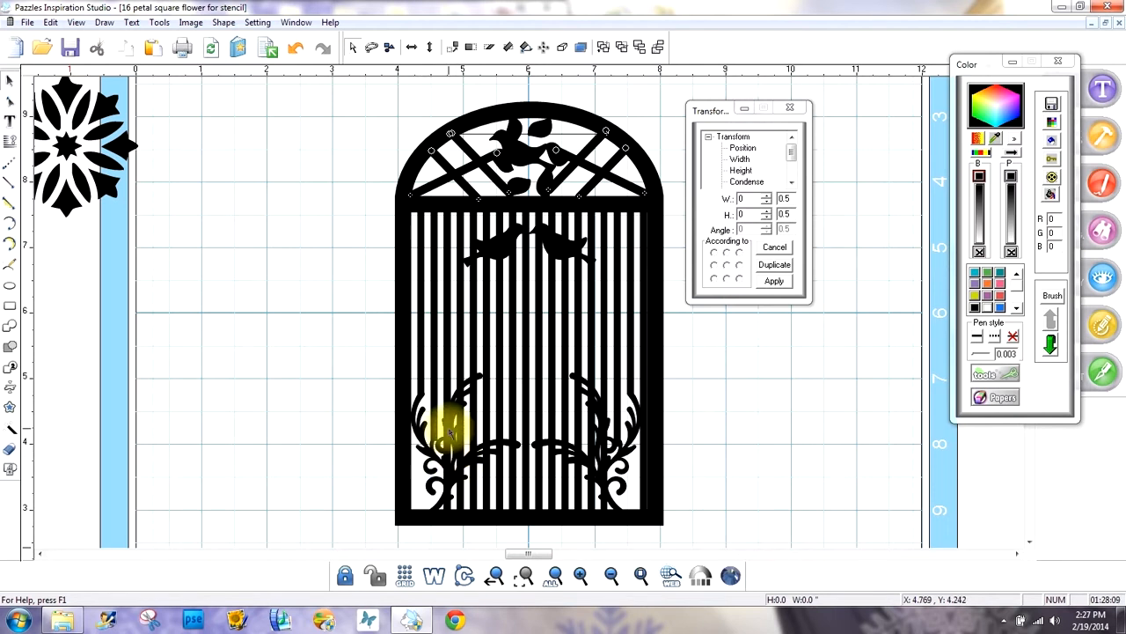
Shorten the third bar from the left from below to a height of about 3.4 so it ends on the left flourish
{"action": "left_click", "coordinate": [448, 514]}
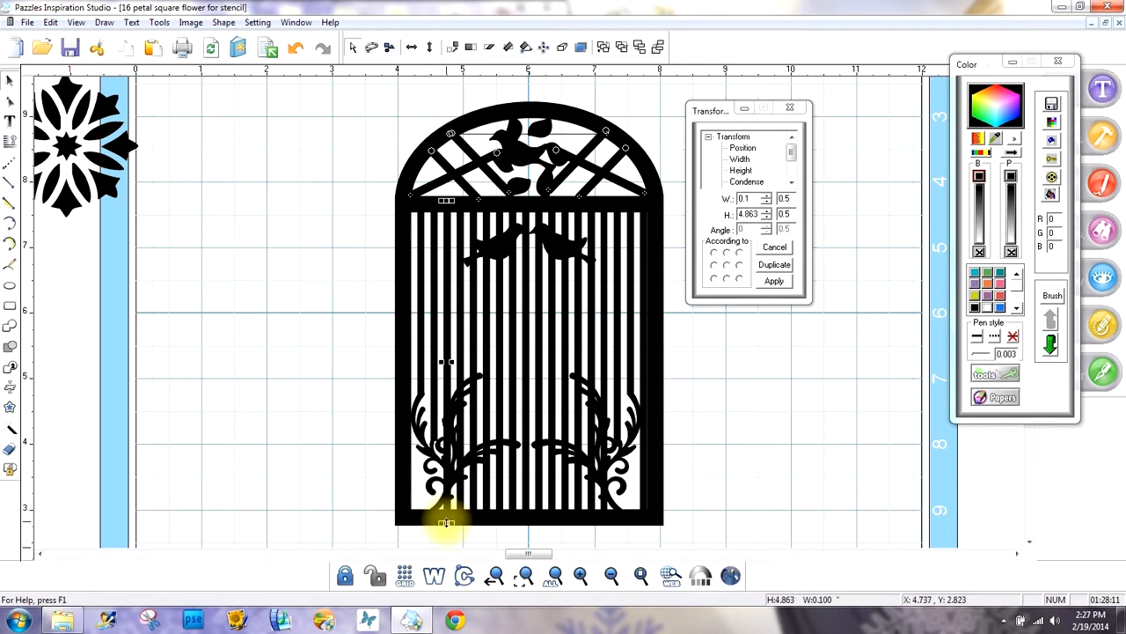
{"action": "left_click_drag", "start_coordinate": [447, 524], "coordinate": [445, 422]}
{"action": "left_click", "coordinate": [685, 456]}
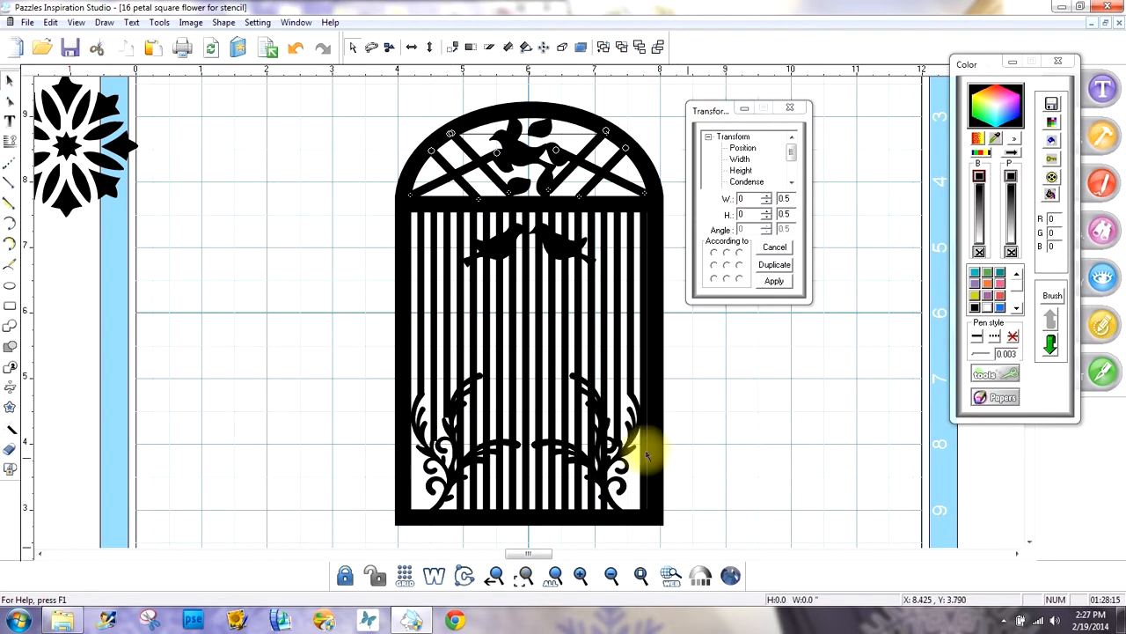
{"action": "left_click", "coordinate": [447, 419]}
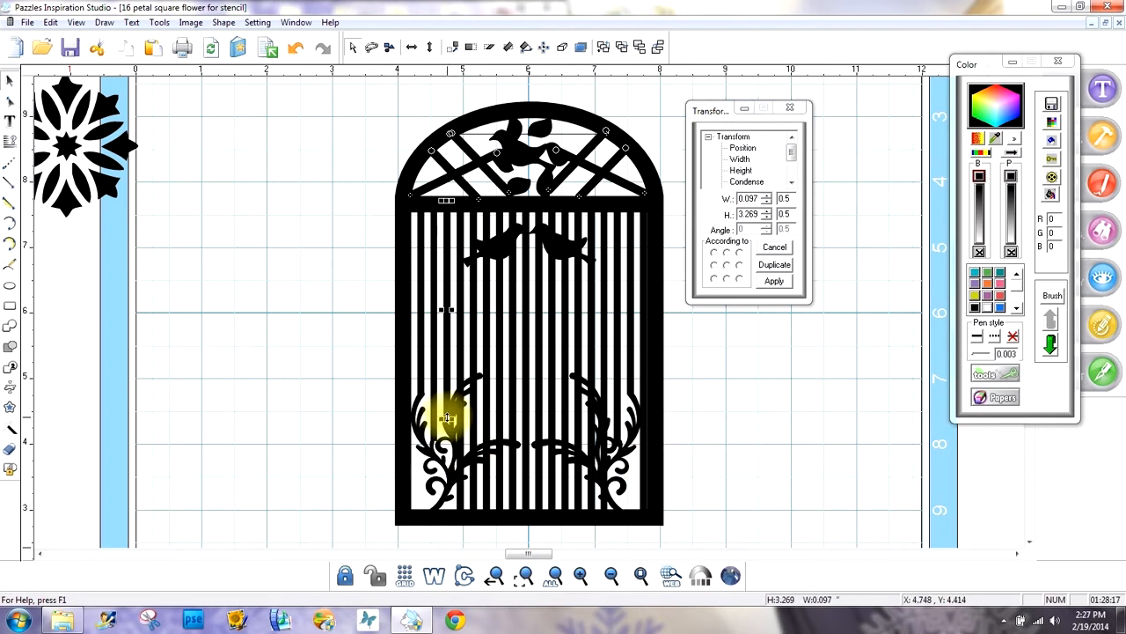
{"action": "left_click_drag", "start_coordinate": [447, 419], "coordinate": [448, 423]}
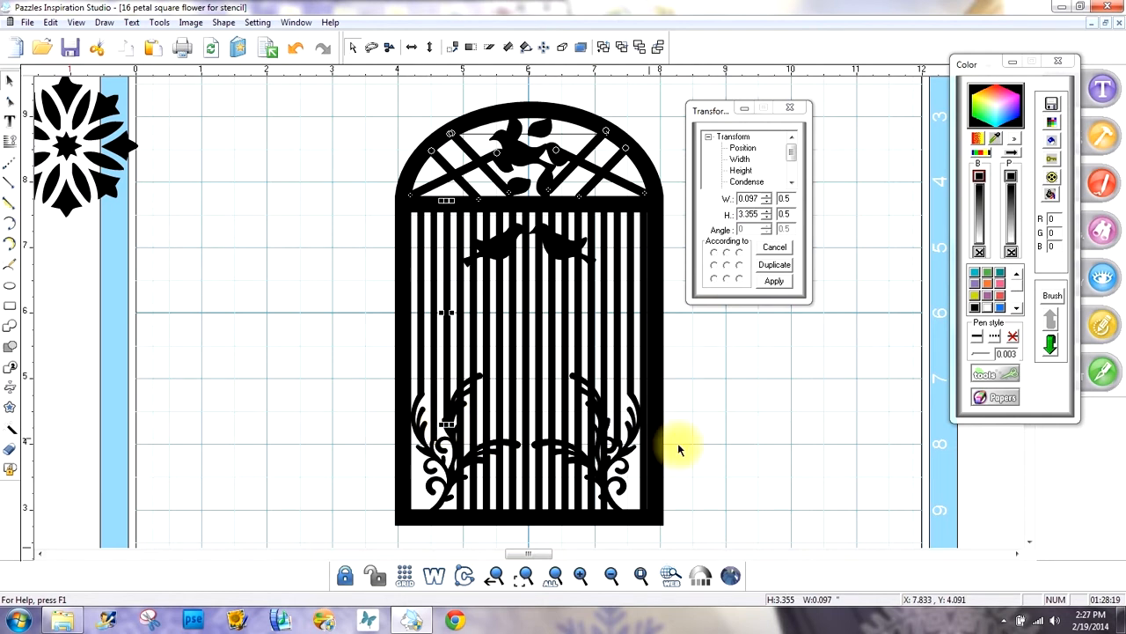
{"action": "left_click", "coordinate": [718, 466]}
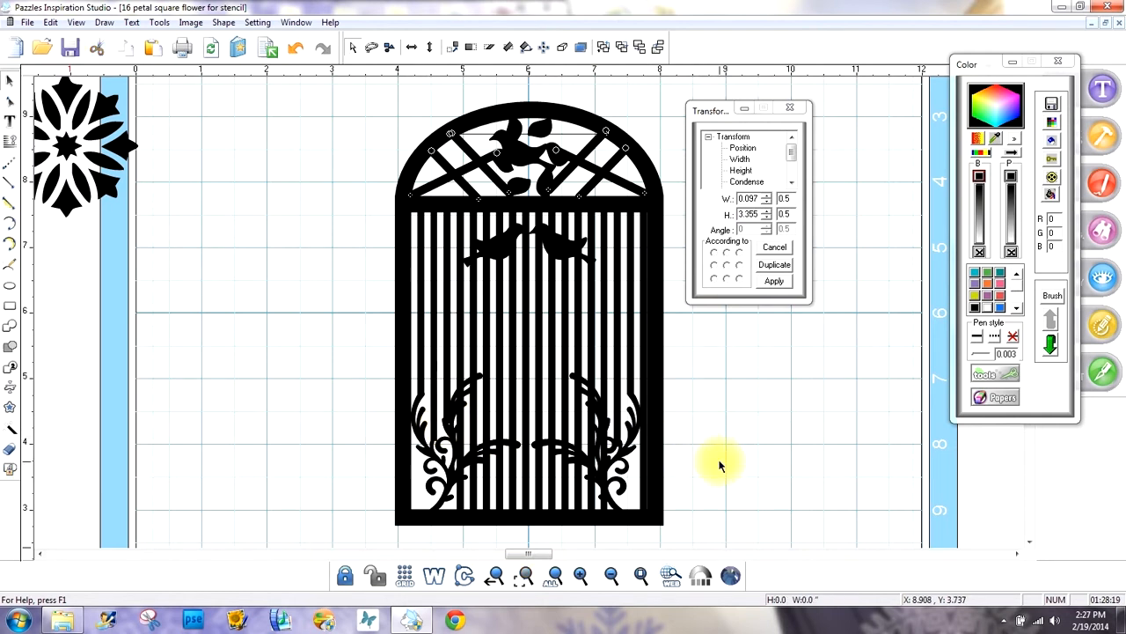
{"action": "left_click", "coordinate": [447, 423]}
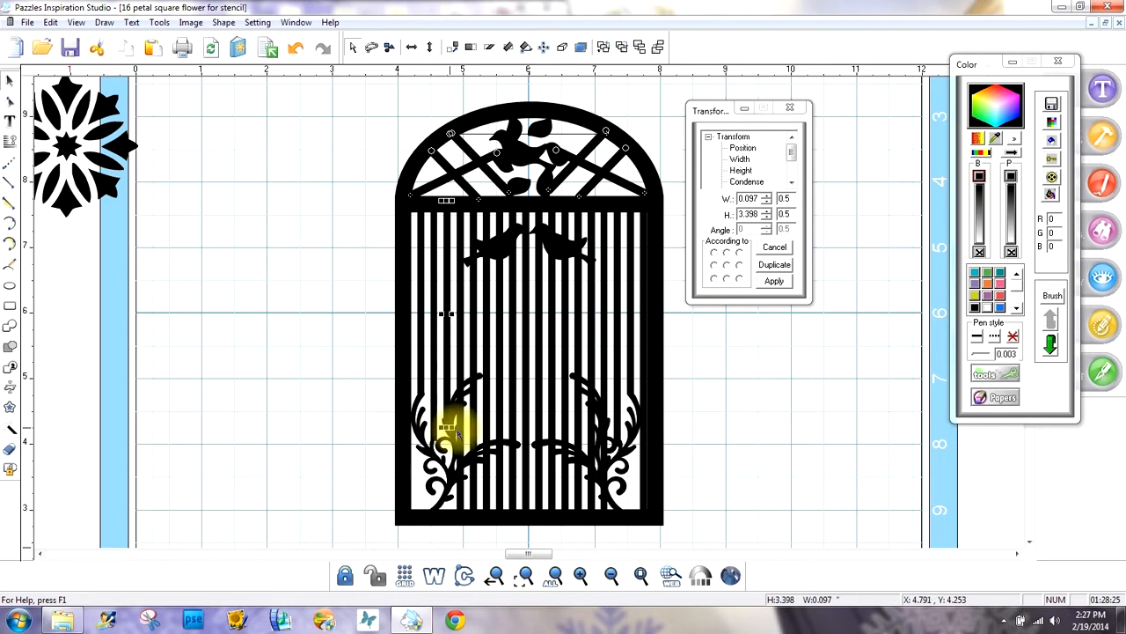
{"action": "left_click", "coordinate": [780, 459]}
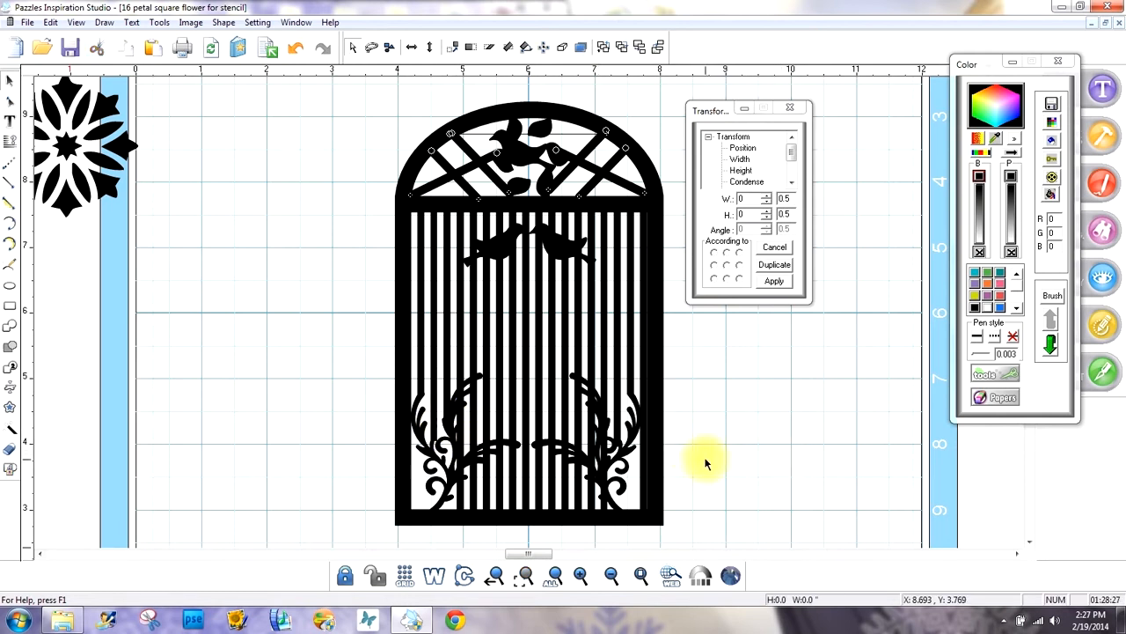
Shorten the third bar from the right from below to a height of about 3.4 so it ends on the right flourish
{"action": "left_click", "coordinate": [604, 507]}
{"action": "left_click_drag", "start_coordinate": [602, 523], "coordinate": [602, 422]}
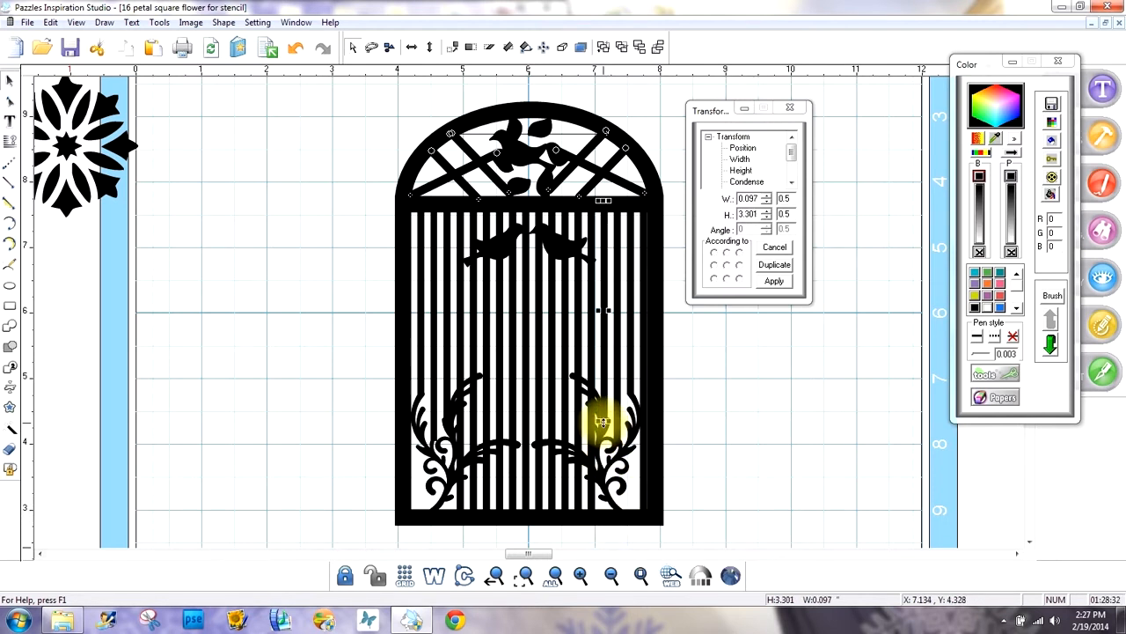
{"action": "left_click", "coordinate": [729, 440]}
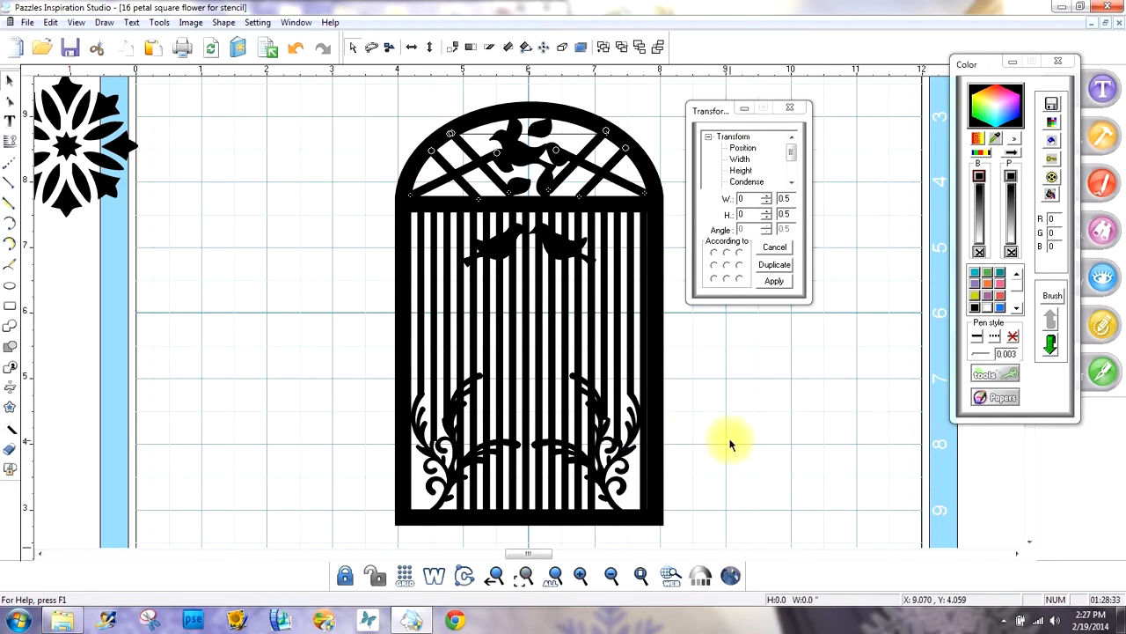
{"action": "left_click", "coordinate": [604, 426]}
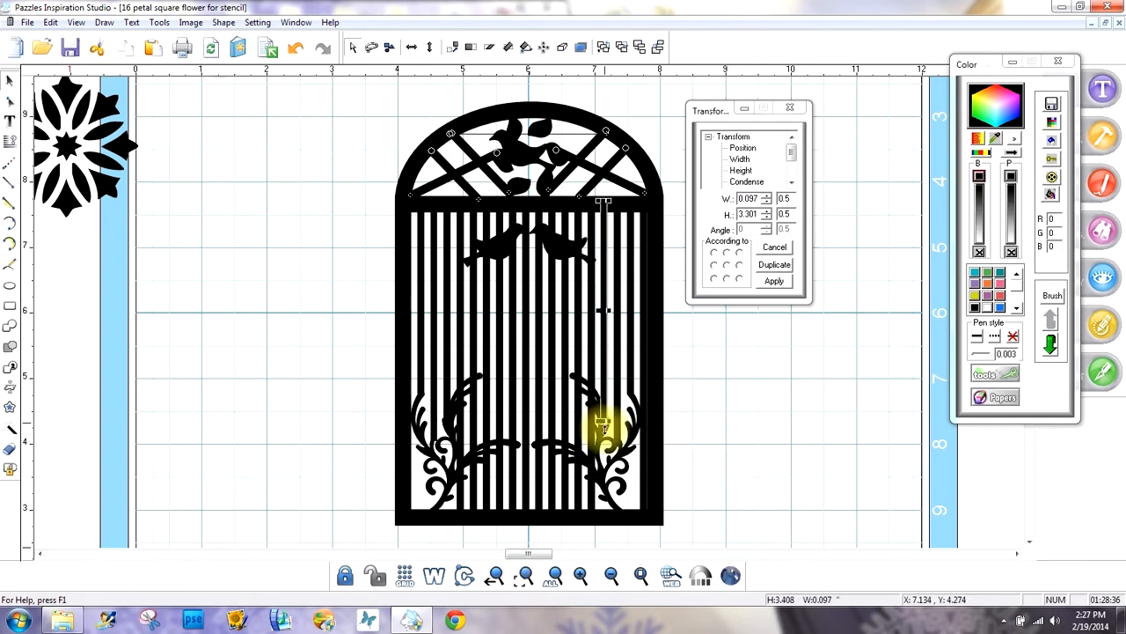
{"action": "left_click", "coordinate": [742, 428]}
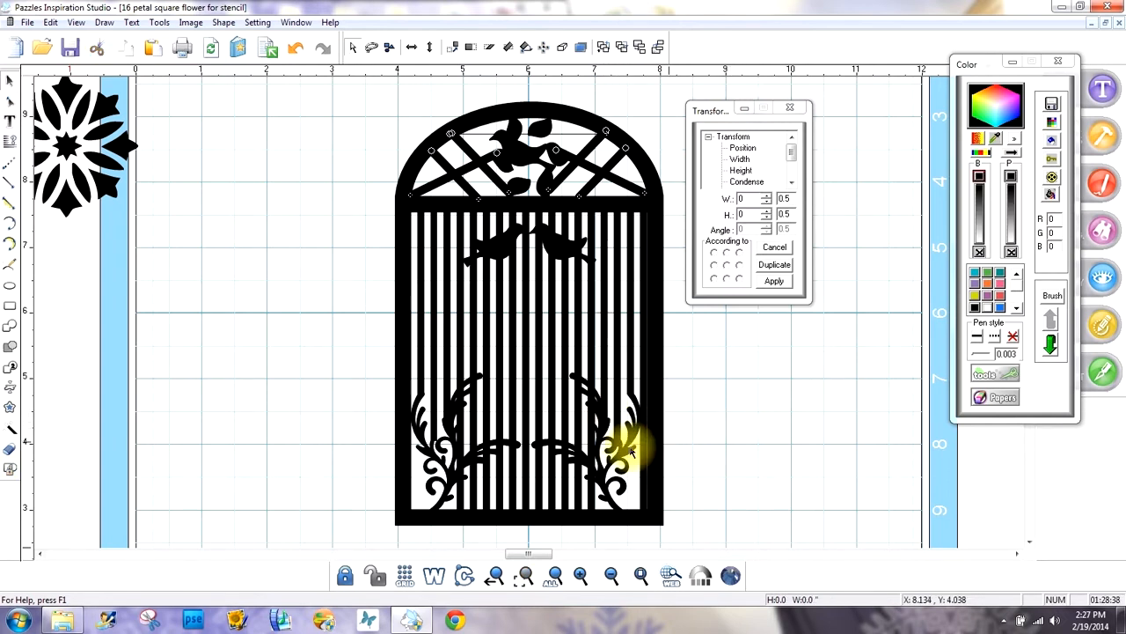
Shorten the fourth bar from the right from below to a height of about 2.8, ending on the right flourish's upper branch
{"action": "left_click", "coordinate": [590, 517]}
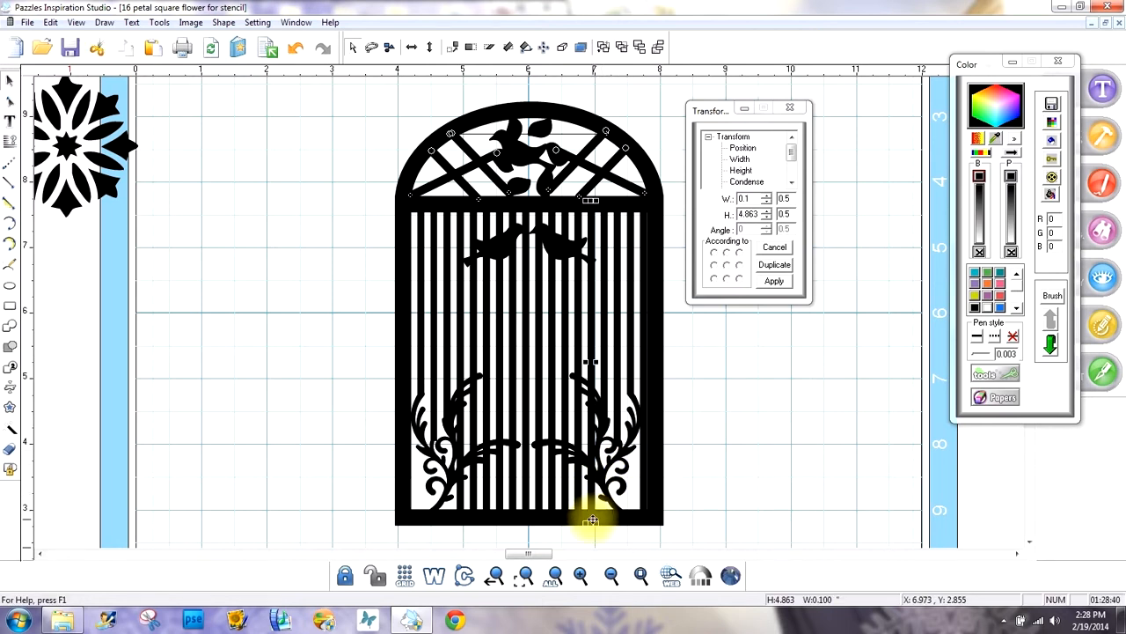
{"action": "left_click_drag", "start_coordinate": [590, 522], "coordinate": [591, 379]}
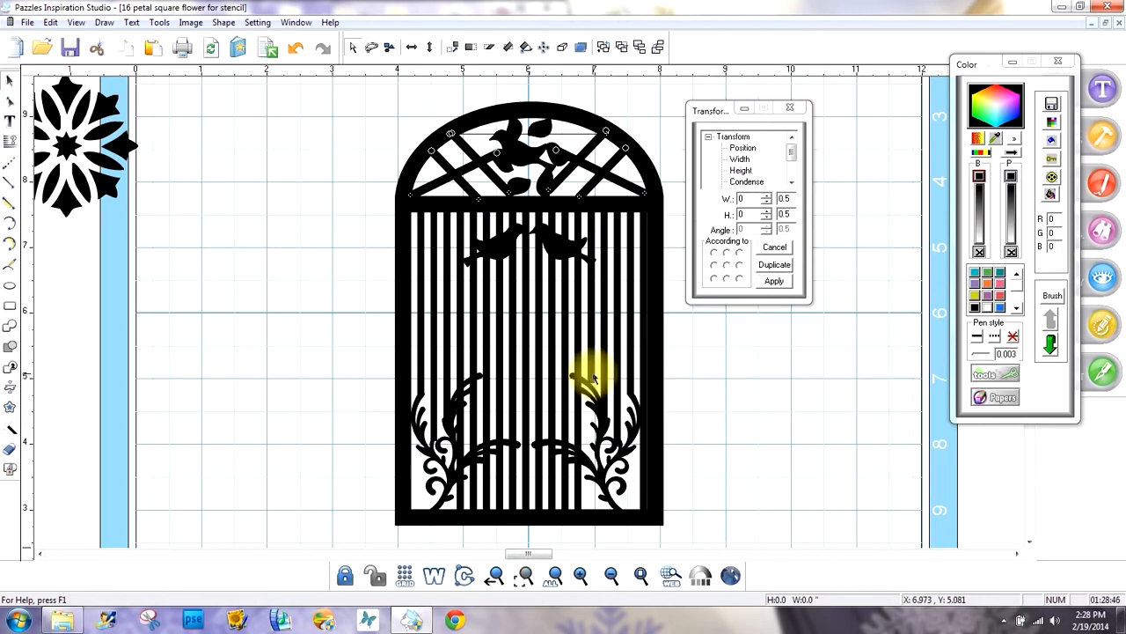
{"action": "left_click", "coordinate": [589, 380]}
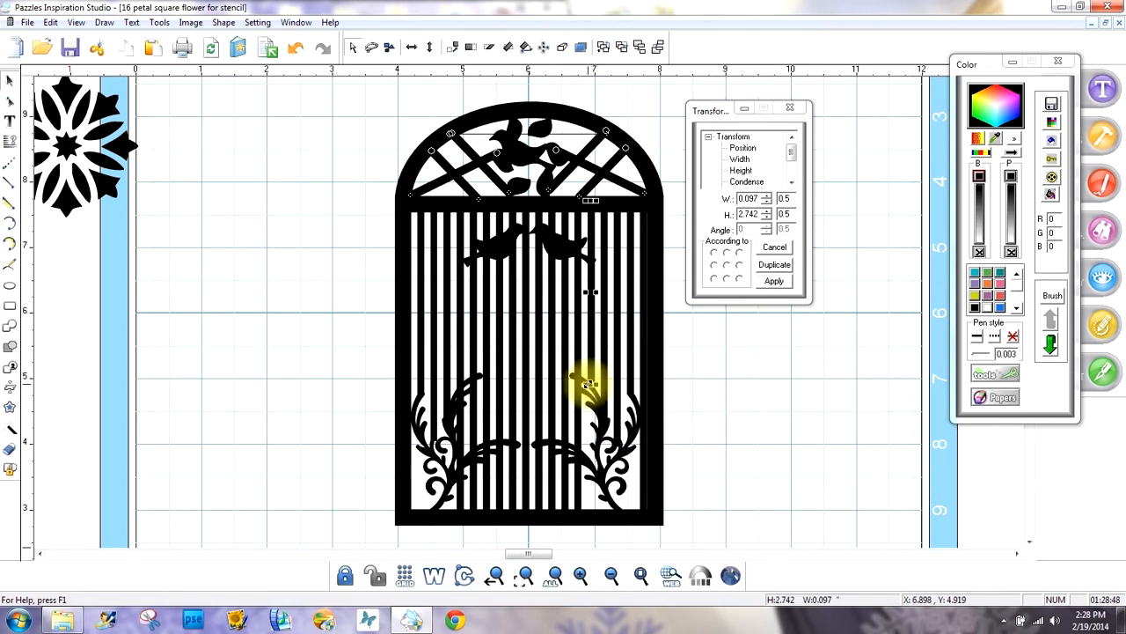
{"action": "left_click_drag", "start_coordinate": [588, 385], "coordinate": [593, 405]}
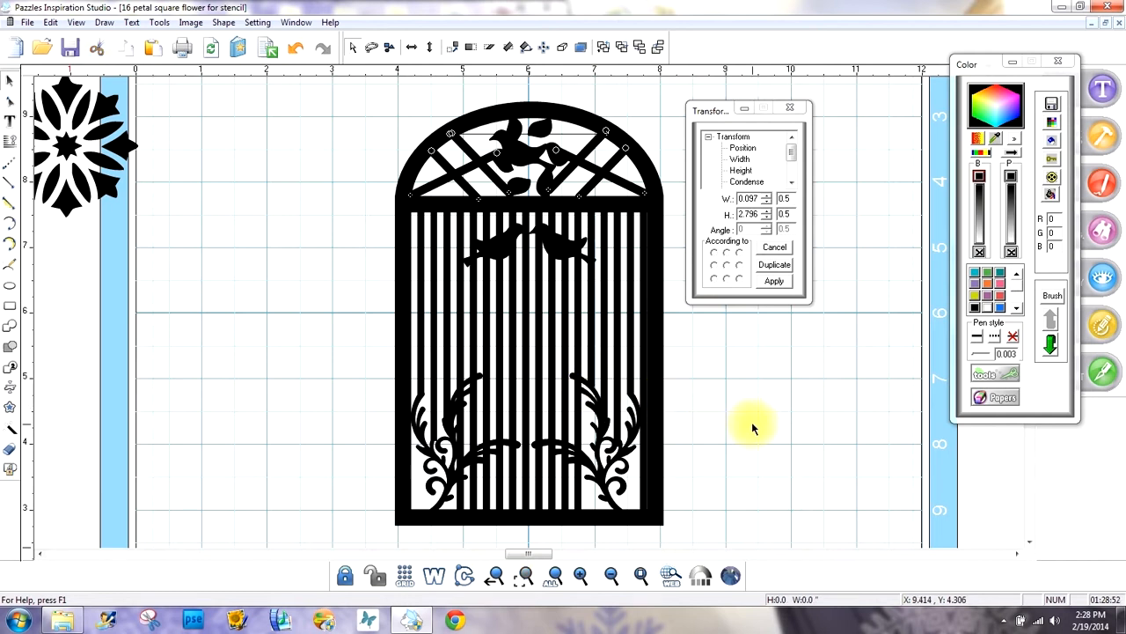
Shorten the fourth bar from the left from below to a height of about 2.8, ending on the left flourish's upper branch
{"action": "left_click", "coordinate": [456, 493]}
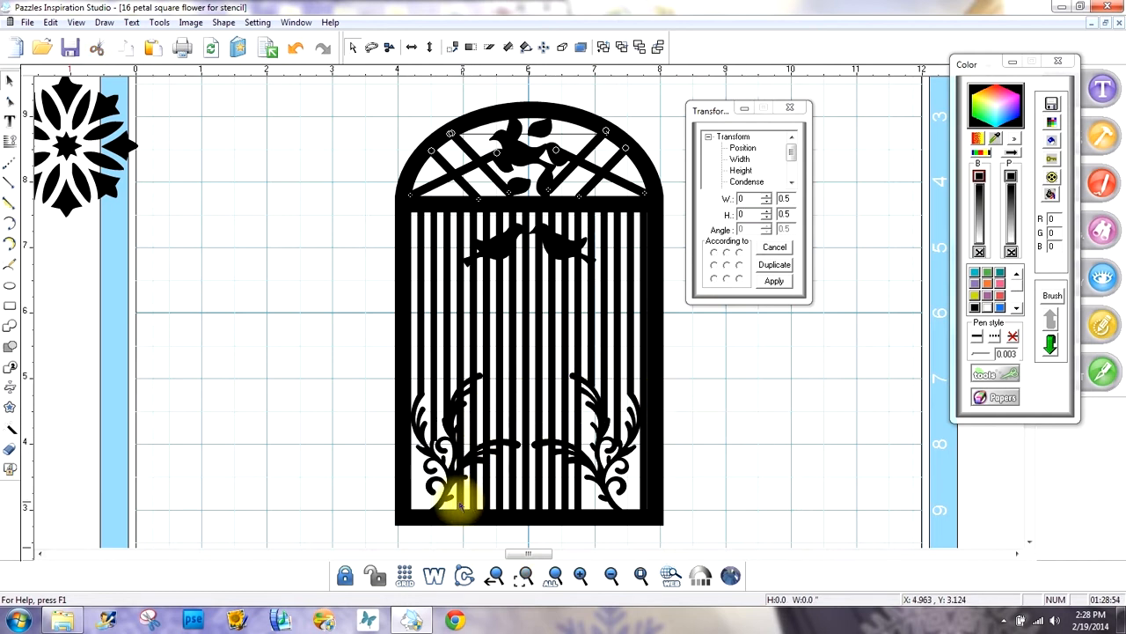
{"action": "left_click_drag", "start_coordinate": [459, 523], "coordinate": [456, 388]}
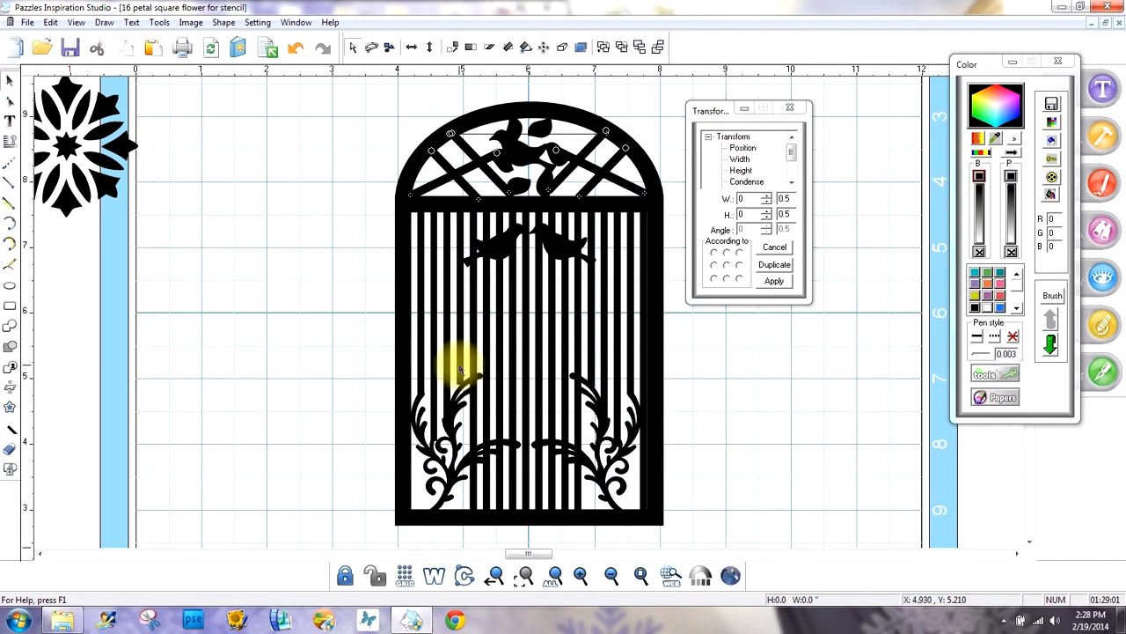
{"action": "left_click_drag", "start_coordinate": [458, 384], "coordinate": [459, 388]}
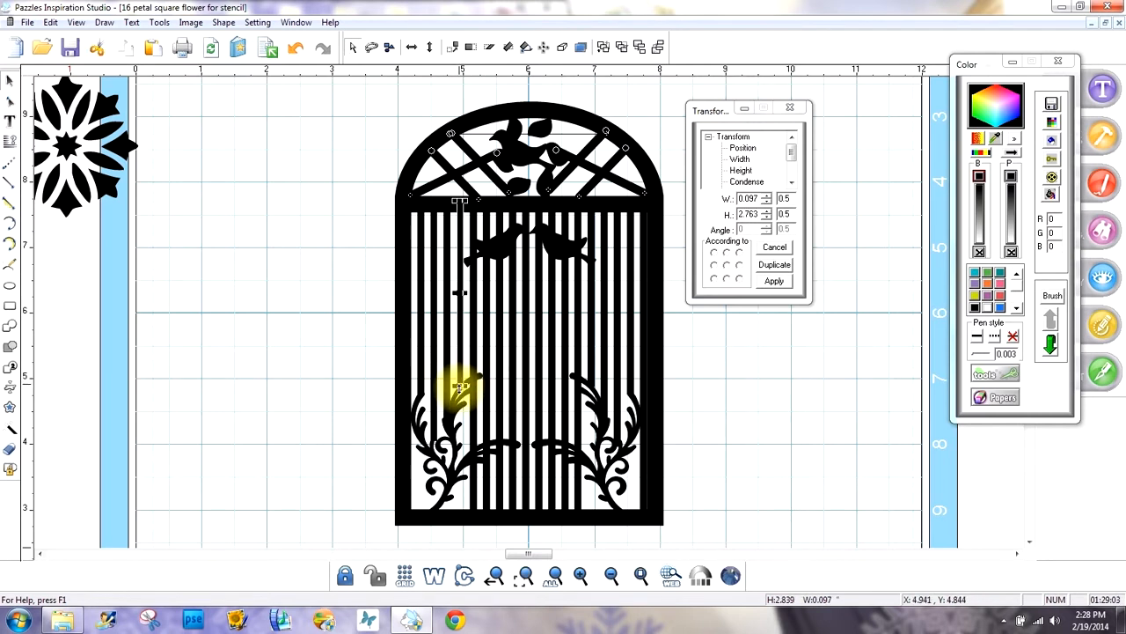
{"action": "left_click", "coordinate": [682, 402]}
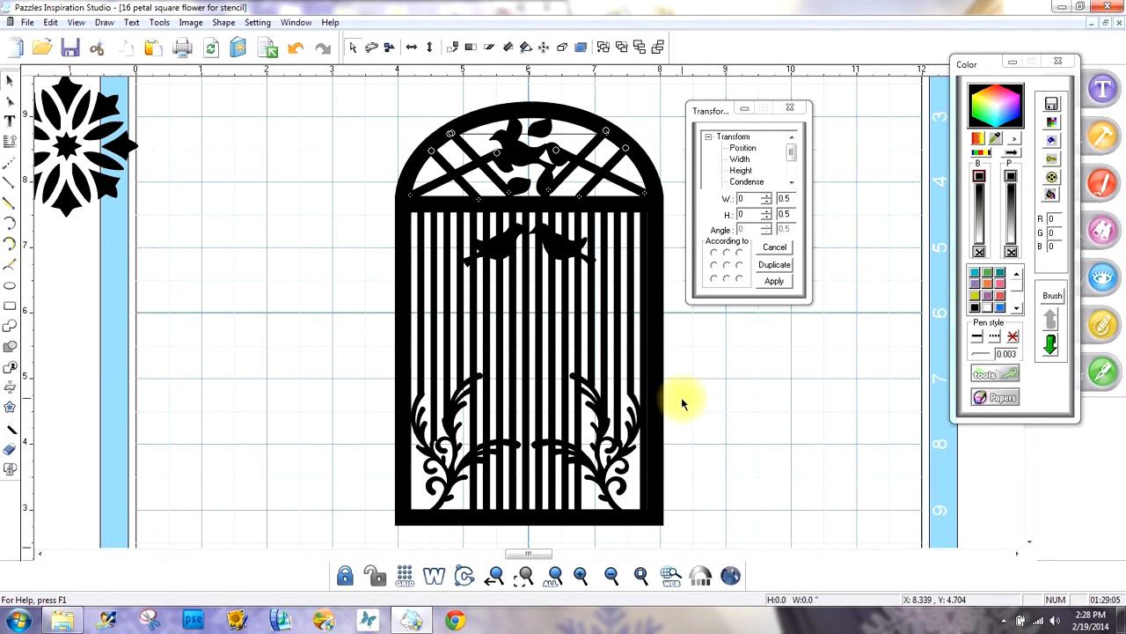
Shorten the fifth bar from the left from below so it ends at the tip of the left flourish's upper branch
{"action": "left_click", "coordinate": [473, 489]}
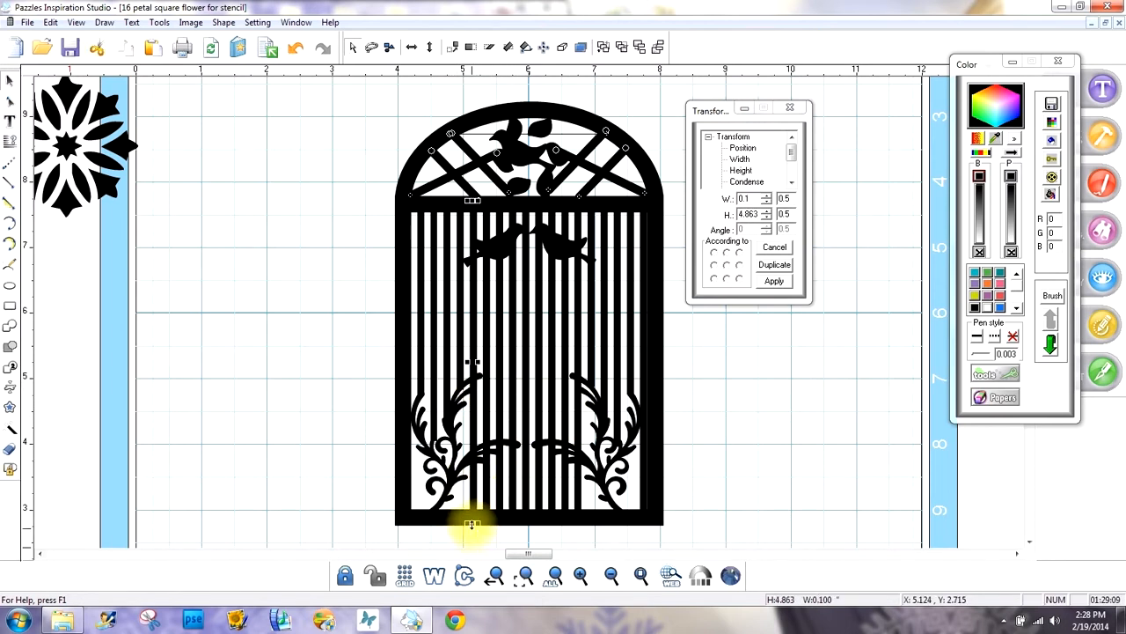
{"action": "left_click_drag", "start_coordinate": [472, 524], "coordinate": [472, 454]}
{"action": "left_click", "coordinate": [720, 484]}
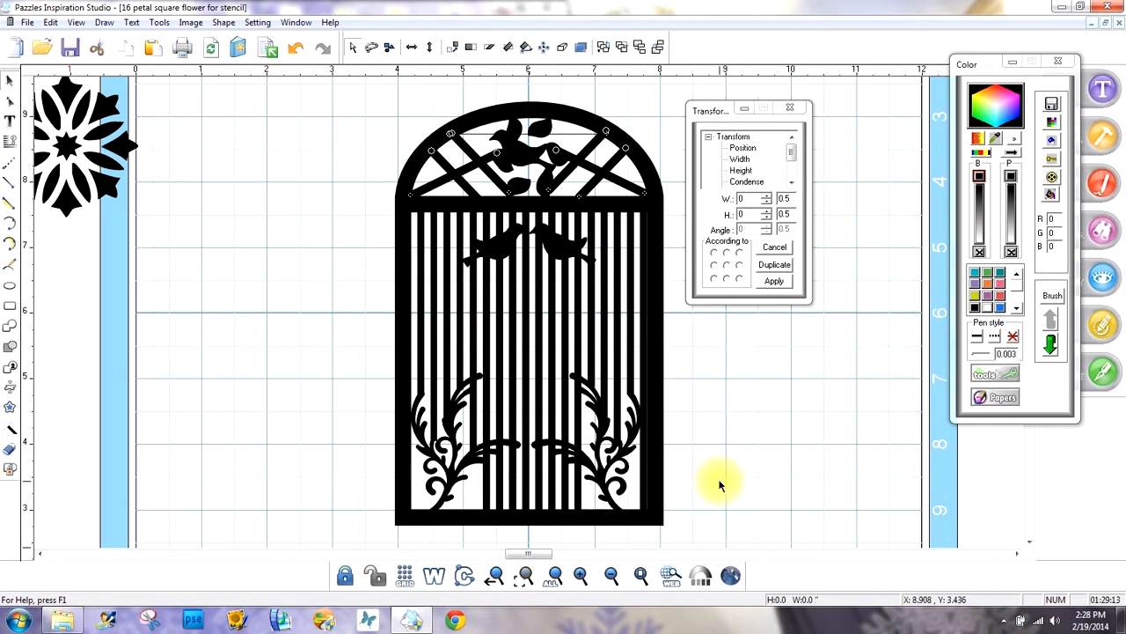
{"action": "left_click", "coordinate": [467, 441]}
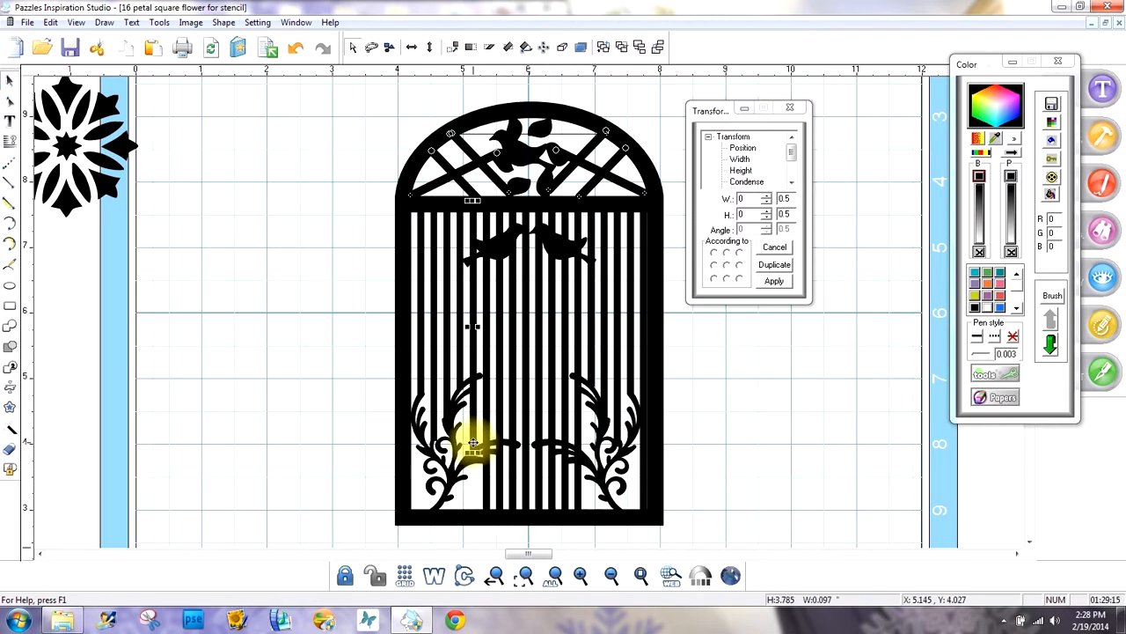
{"action": "left_click_drag", "start_coordinate": [474, 456], "coordinate": [473, 376]}
{"action": "left_click", "coordinate": [720, 417]}
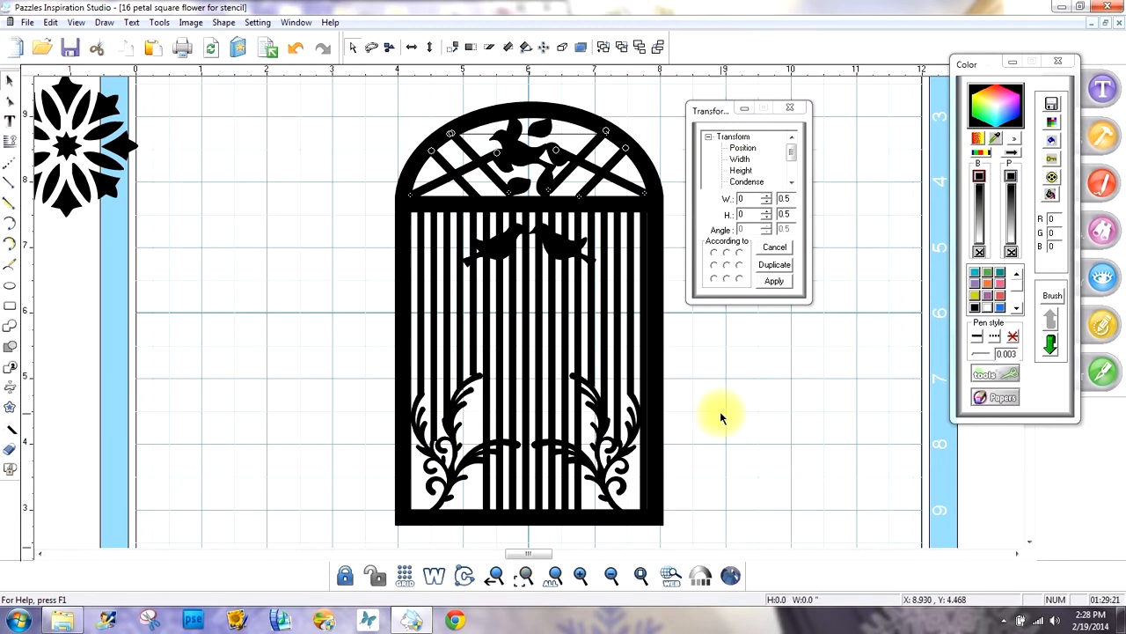
Shorten the fifth bar from the right from below so it ends at the tip of the right flourish's upper branch
{"action": "left_click", "coordinate": [473, 367]}
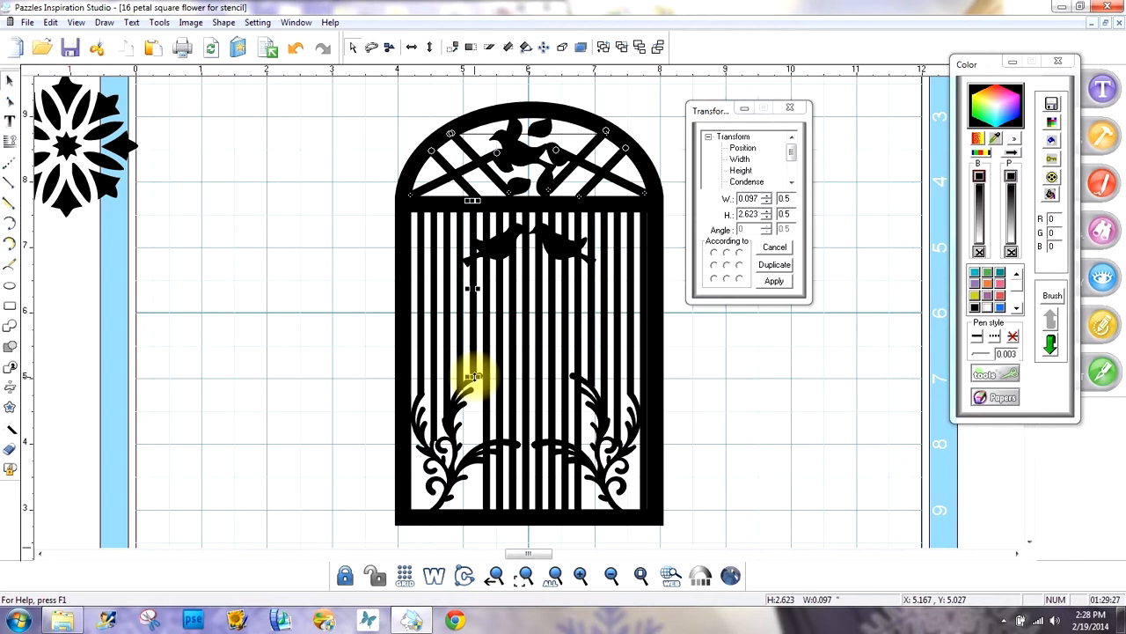
{"action": "left_click", "coordinate": [721, 372]}
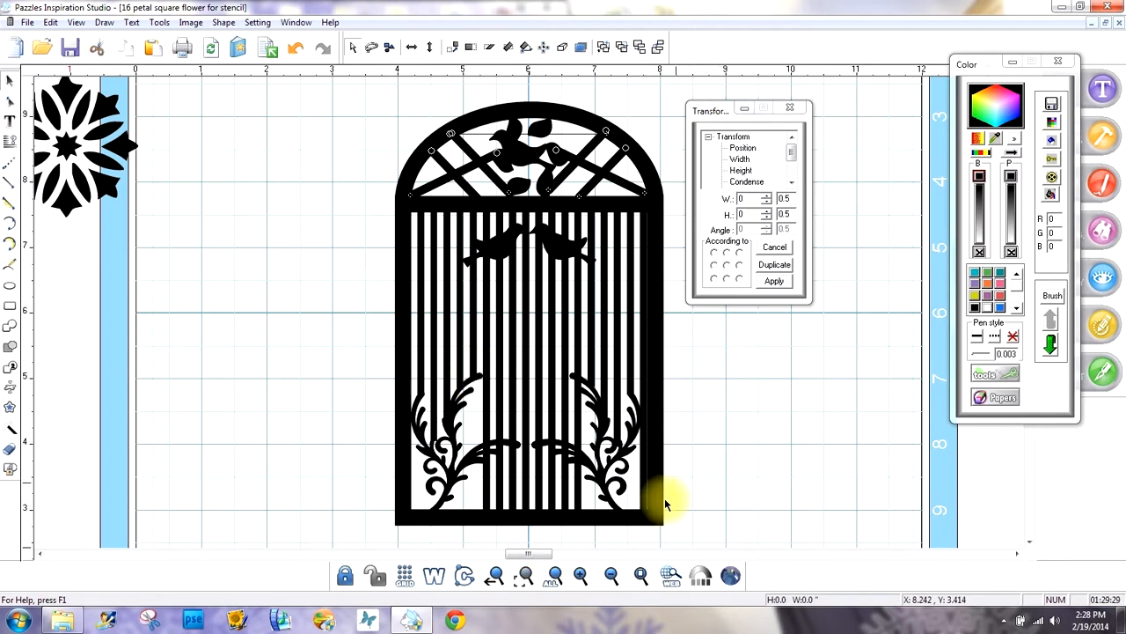
{"action": "left_click", "coordinate": [578, 492]}
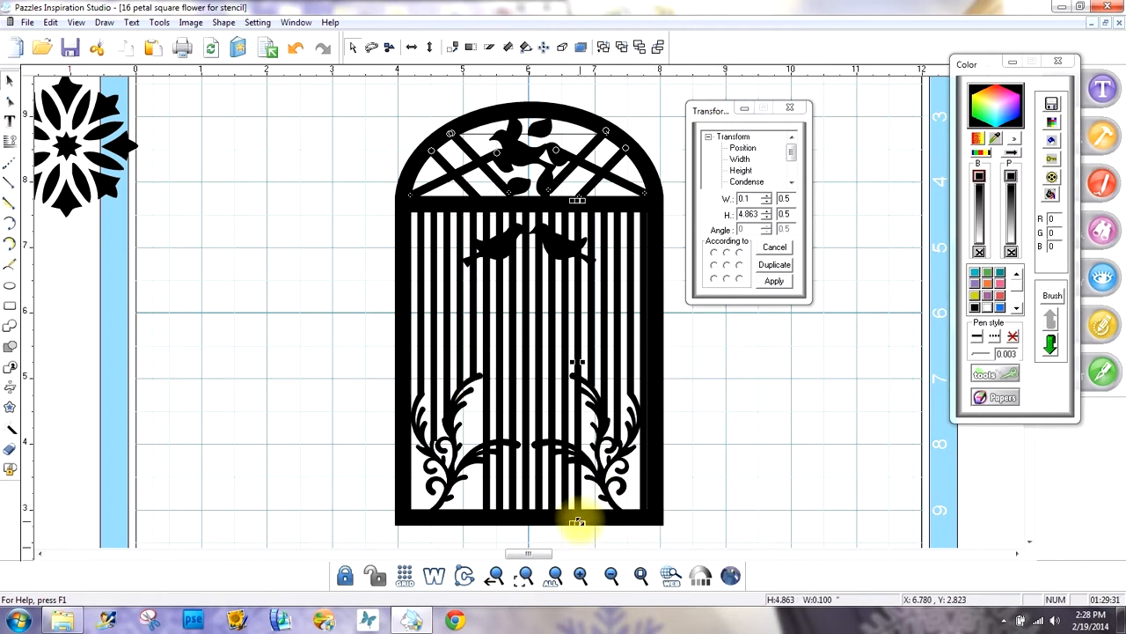
{"action": "left_click_drag", "start_coordinate": [578, 524], "coordinate": [581, 382]}
{"action": "left_click", "coordinate": [774, 394]}
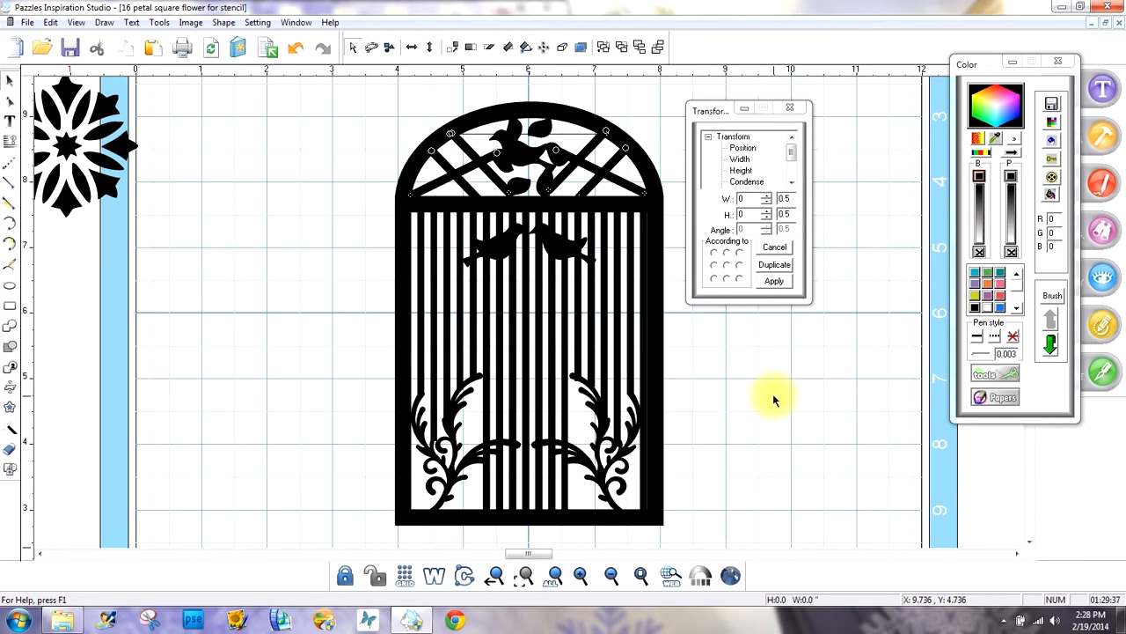
{"action": "left_click", "coordinate": [576, 376]}
{"action": "left_click_drag", "start_coordinate": [576, 378], "coordinate": [578, 373]}
{"action": "left_click", "coordinate": [701, 405]}
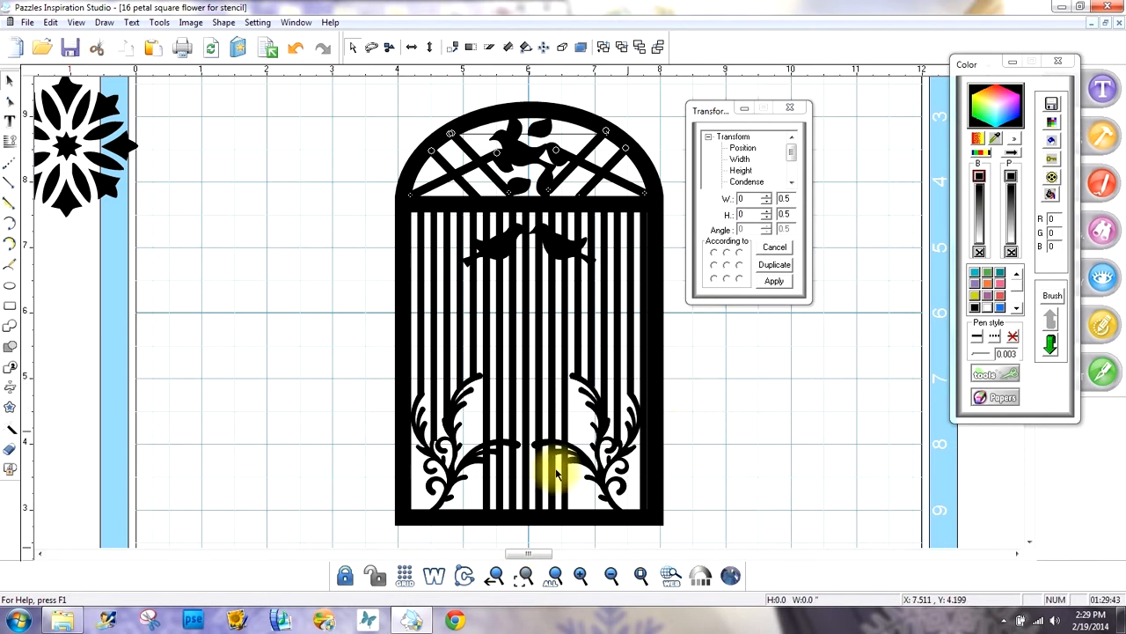
Shorten the seven middle bars together from below to a height of about 3.6, ending level with the flourishes' inner branches
{"action": "left_click", "coordinate": [486, 499]}
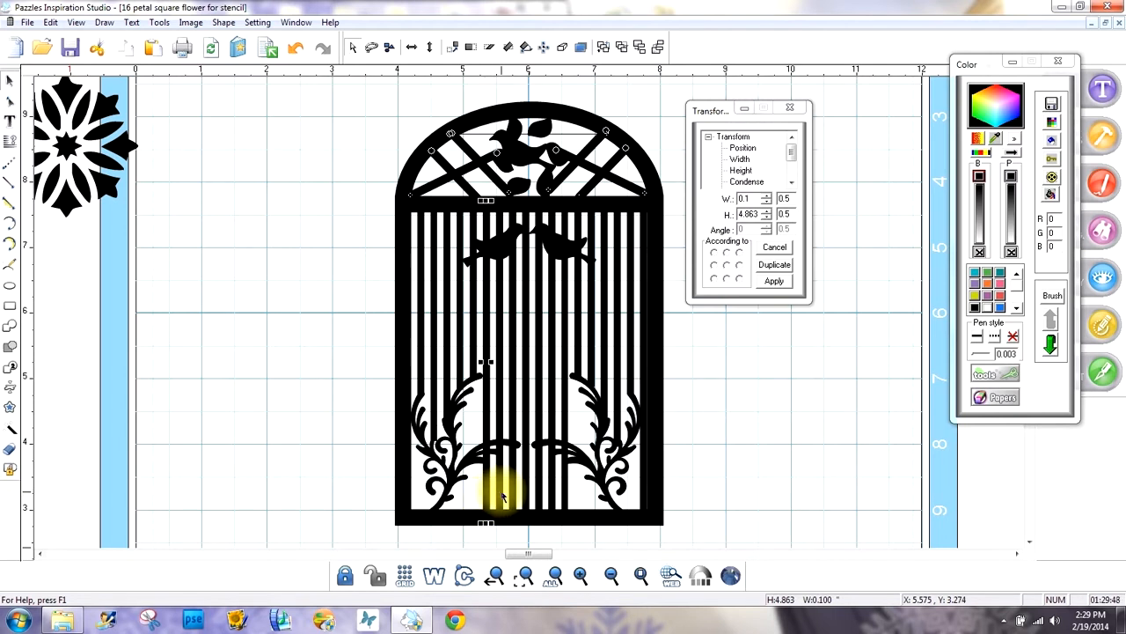
{"action": "left_click", "coordinate": [505, 497], "text": "shift"}
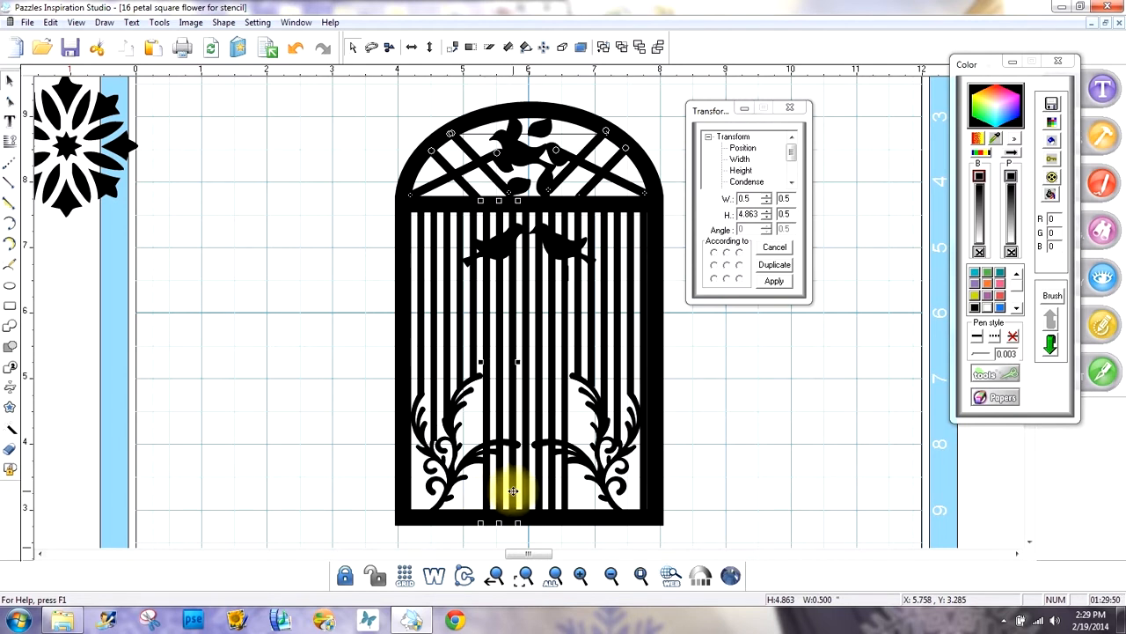
{"action": "left_click", "coordinate": [543, 503], "text": "shift"}
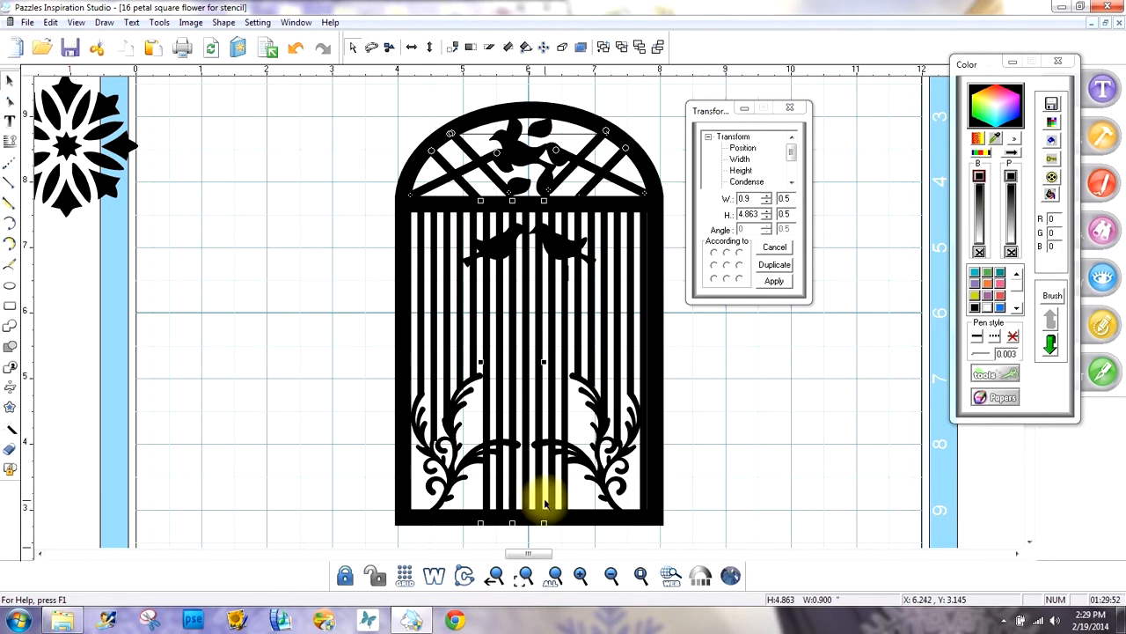
{"action": "left_click", "coordinate": [561, 505], "text": "shift"}
{"action": "left_click", "coordinate": [566, 500], "text": "shift"}
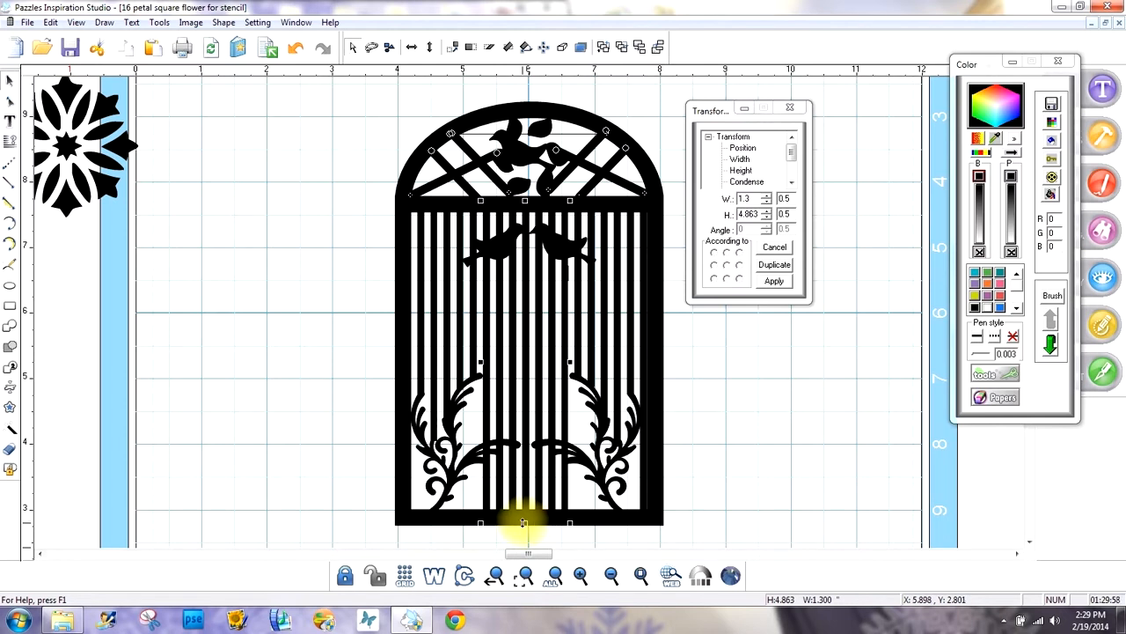
{"action": "left_click_drag", "start_coordinate": [523, 523], "coordinate": [520, 446]}
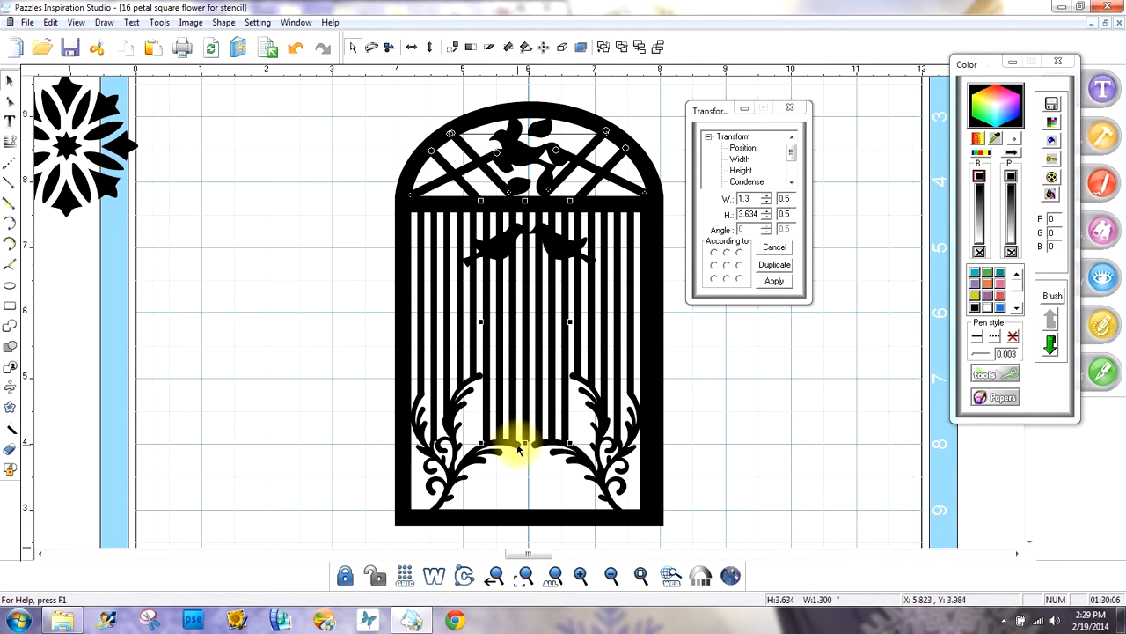
{"action": "left_click", "coordinate": [674, 452]}
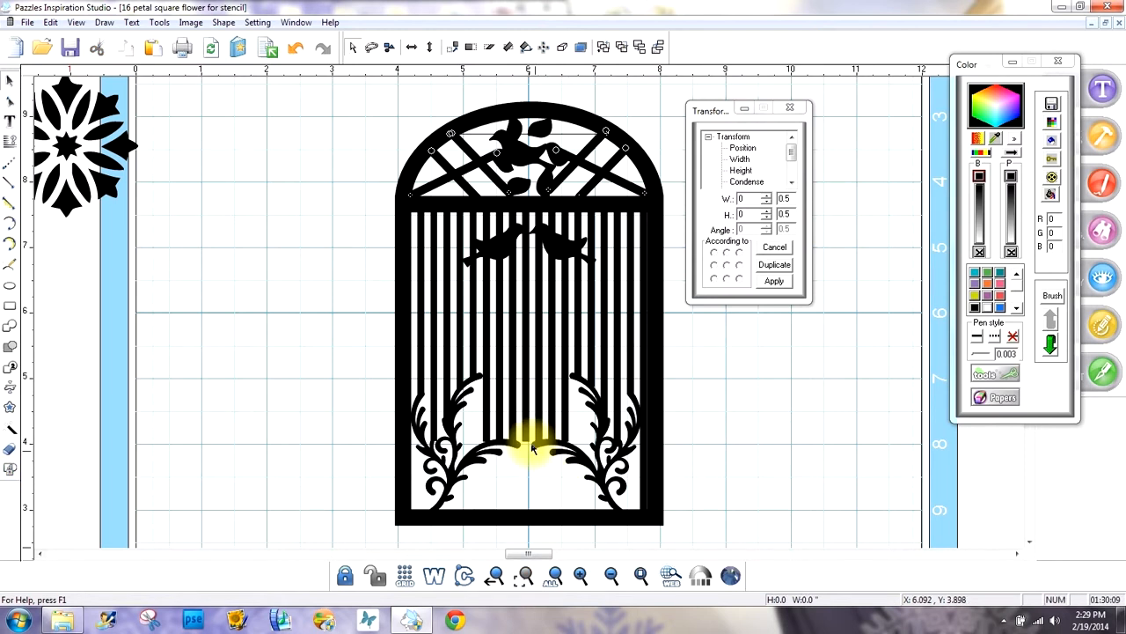
Extend the center bar and its two neighbouring bars back down to the bottom rail of the frame
{"action": "left_click", "coordinate": [524, 438]}
{"action": "left_click_drag", "start_coordinate": [524, 438], "coordinate": [527, 519]}
{"action": "left_click", "coordinate": [700, 484]}
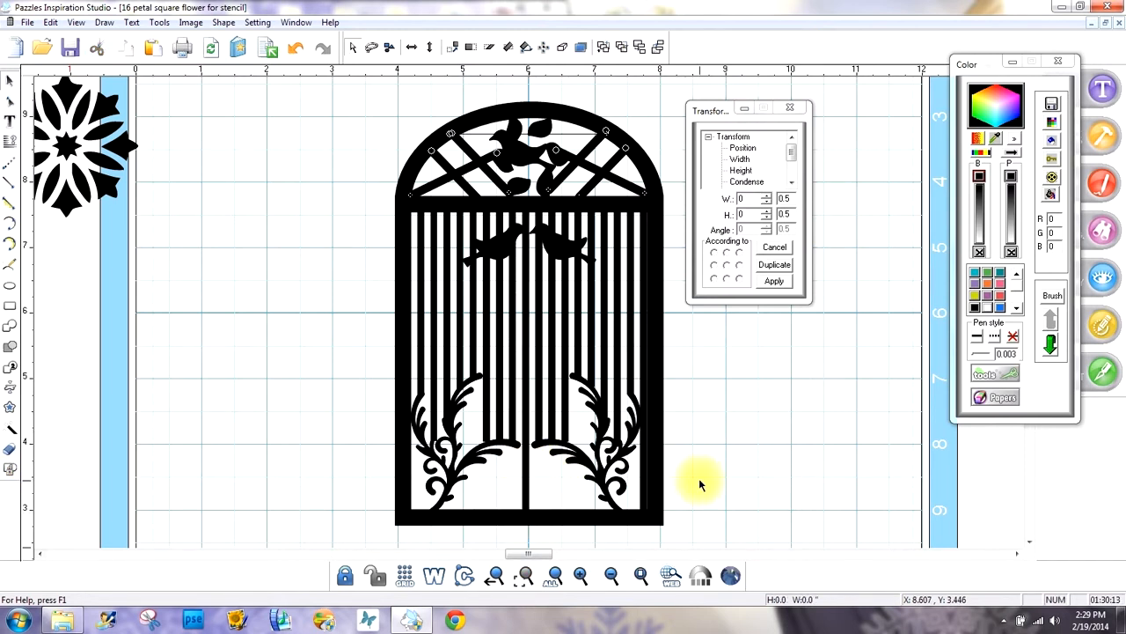
{"action": "left_click", "coordinate": [539, 437]}
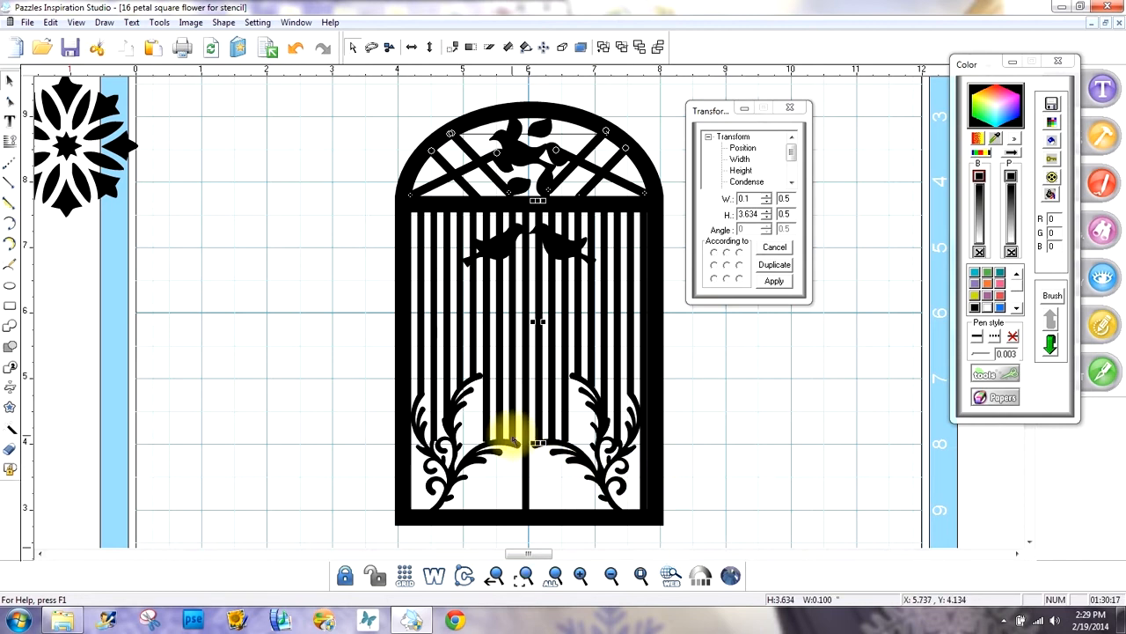
{"action": "left_click_drag", "start_coordinate": [525, 442], "coordinate": [535, 519]}
{"action": "left_click", "coordinate": [728, 482]}
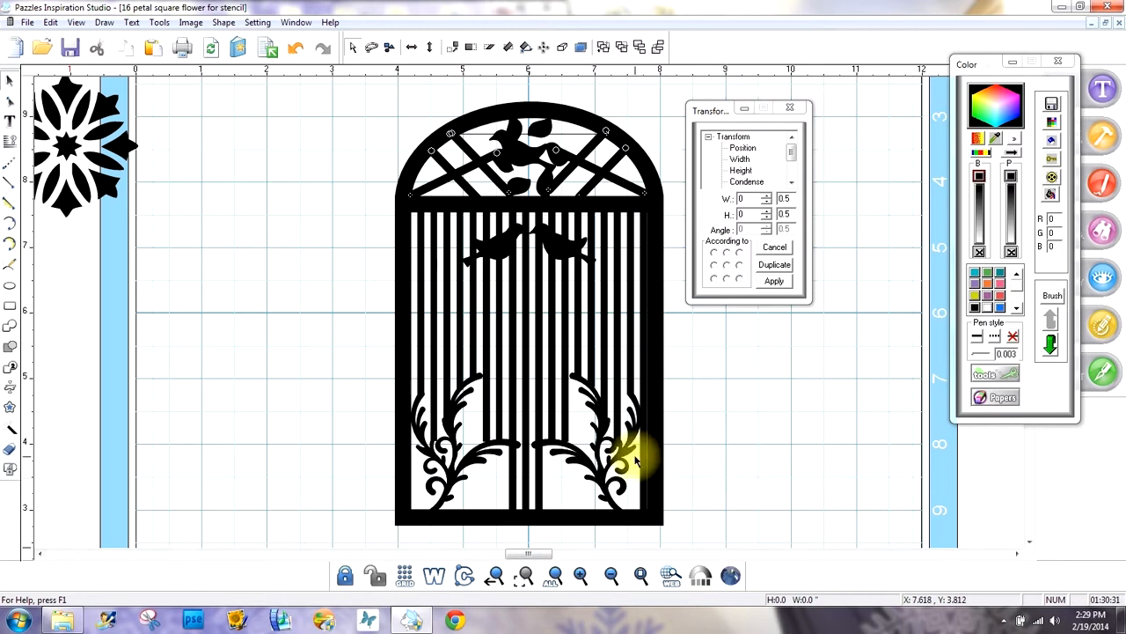
Duplicate the center vertical bar with a 90 degree rotation about its center to make a horizontal crossbar
{"action": "left_click", "coordinate": [528, 321]}
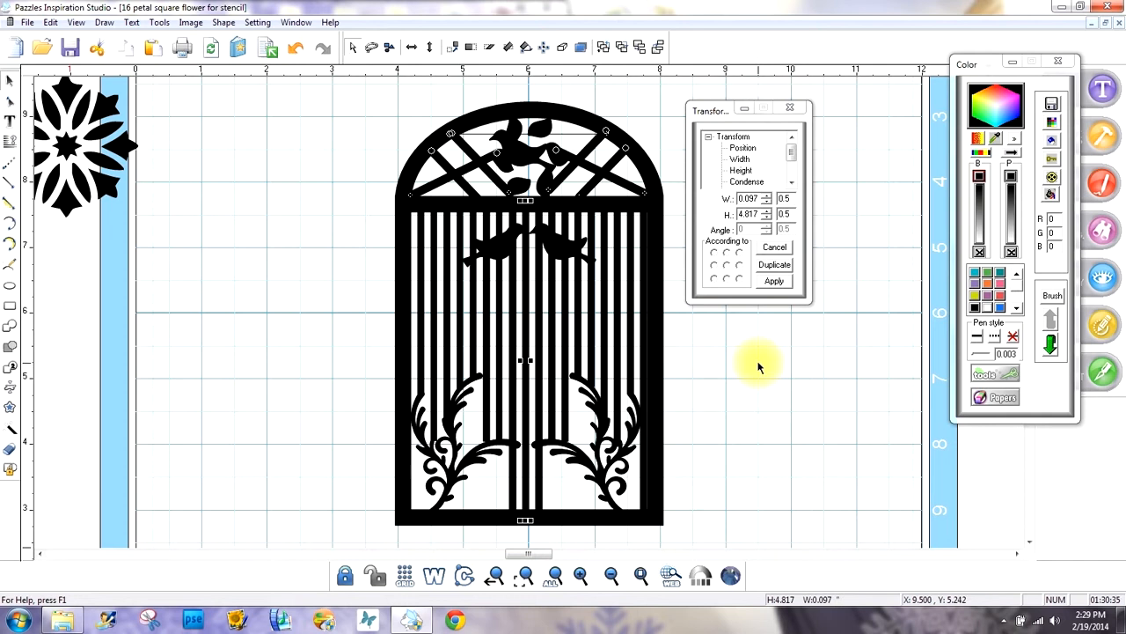
{"action": "left_click", "coordinate": [794, 185]}
{"action": "left_click", "coordinate": [794, 184]}
{"action": "left_click", "coordinate": [748, 182]}
{"action": "double_click", "coordinate": [736, 229]}
{"action": "type", "text": "90"}
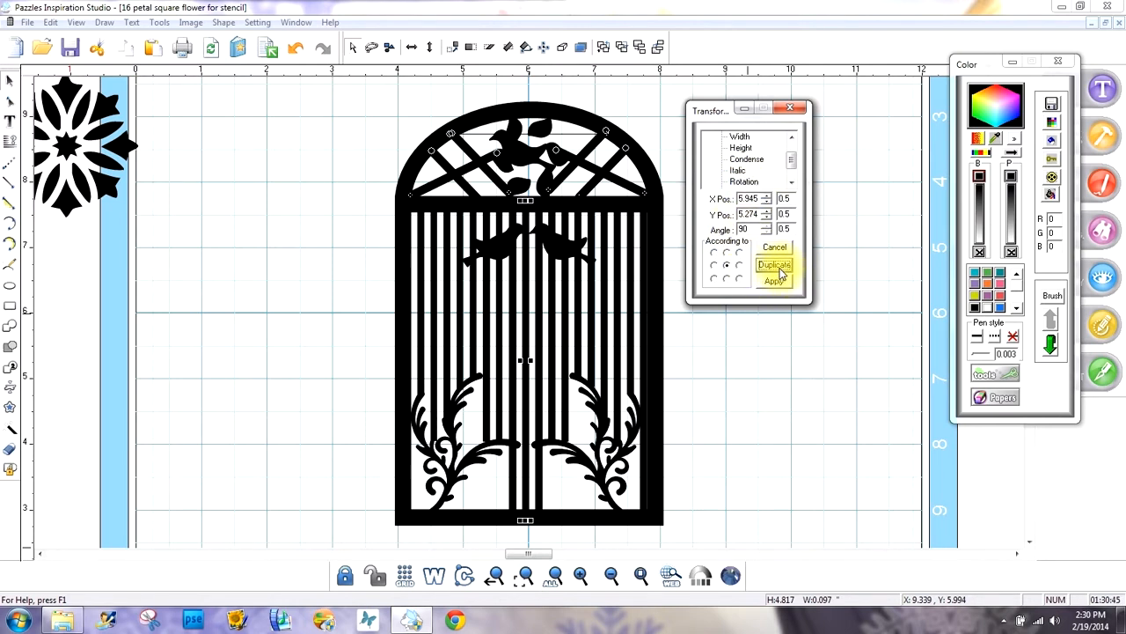
{"action": "left_click", "coordinate": [775, 280]}
{"action": "left_click", "coordinate": [712, 438]}
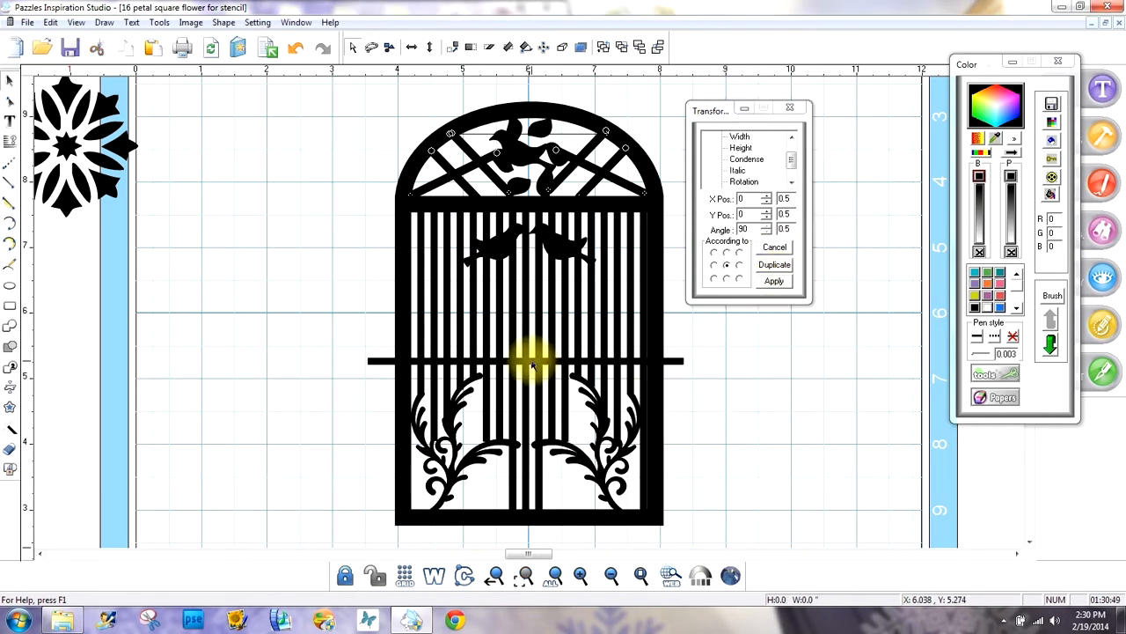
Move the crossbar down to the tips of the flourishes and trim both ends to the frame, about 3.9 wide
{"action": "left_click", "coordinate": [530, 361]}
{"action": "left_click_drag", "start_coordinate": [532, 361], "coordinate": [532, 371]}
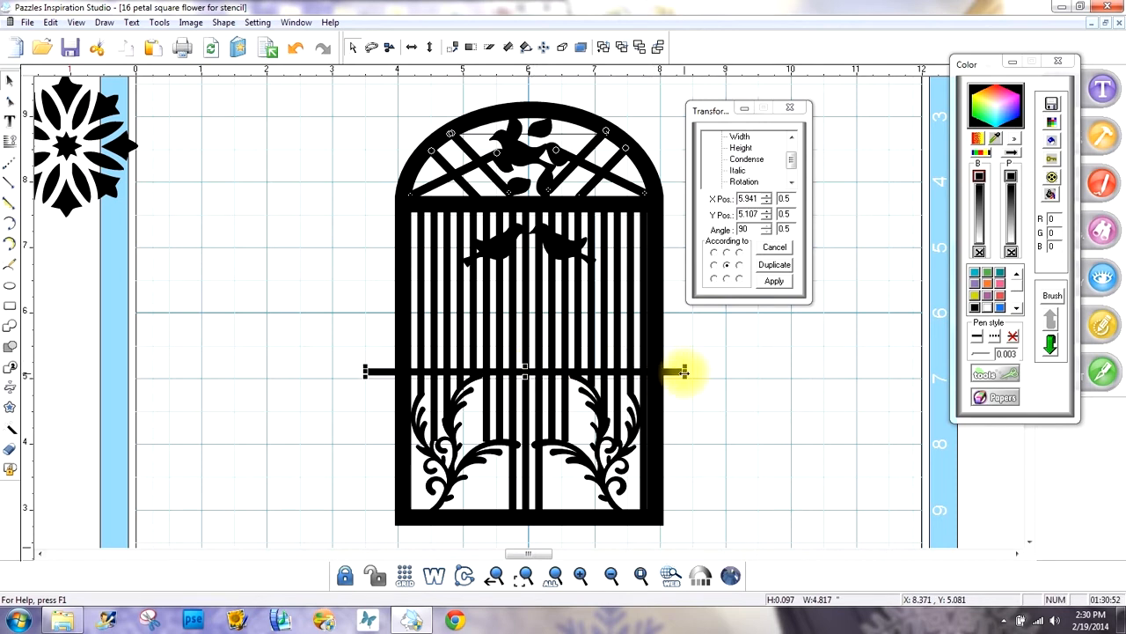
{"action": "left_click_drag", "start_coordinate": [685, 371], "coordinate": [658, 369]}
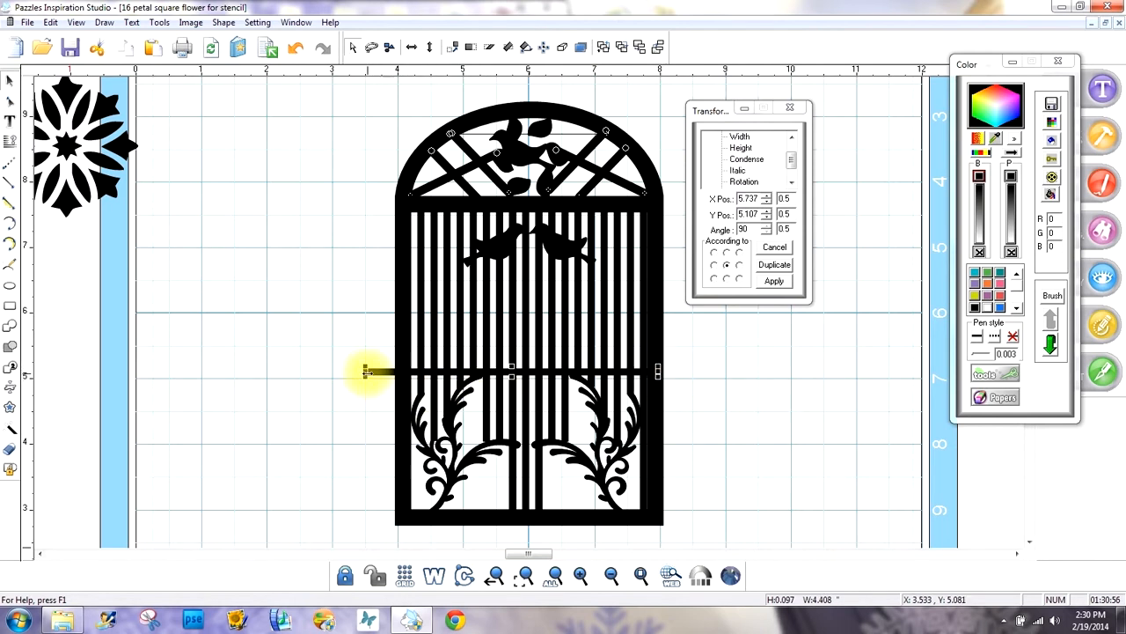
{"action": "left_click_drag", "start_coordinate": [366, 371], "coordinate": [397, 372]}
{"action": "left_click", "coordinate": [388, 384]}
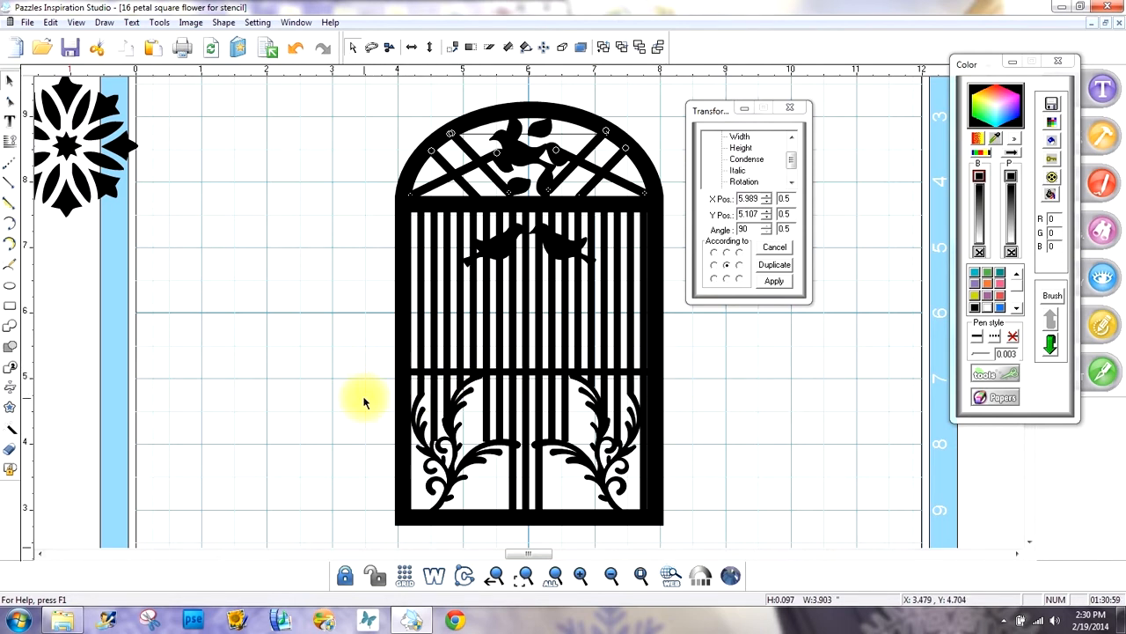
Try multiplying the crossbar upward into 10 copies with 0.25 vertical spacing, and undo it
{"action": "left_click", "coordinate": [520, 373]}
{"action": "right_click", "coordinate": [520, 373]}
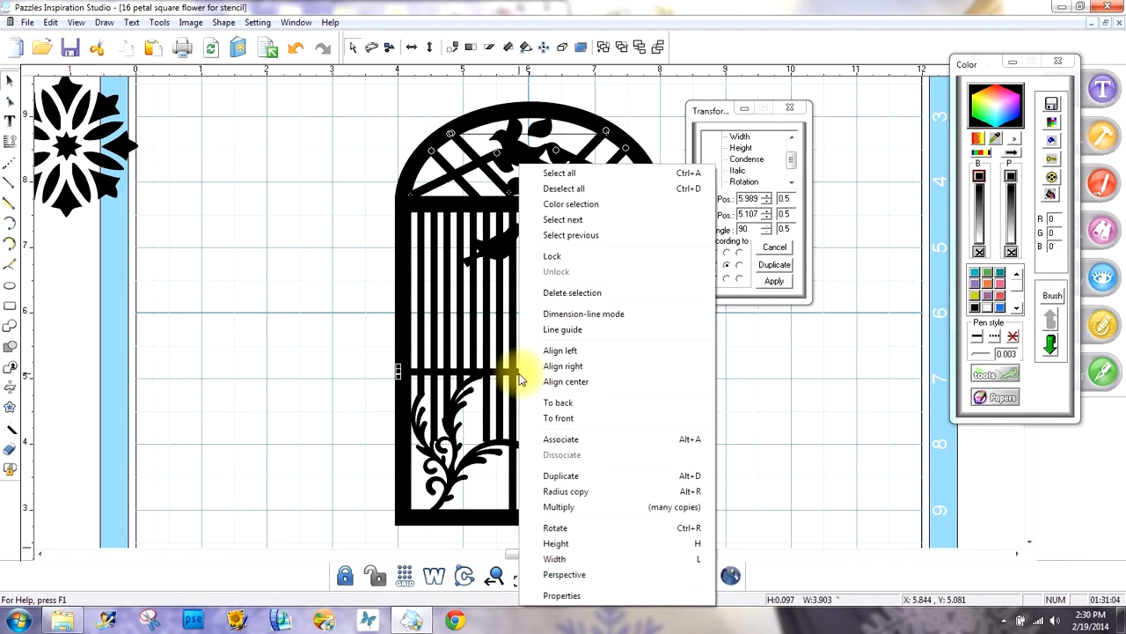
{"action": "left_click", "coordinate": [581, 509]}
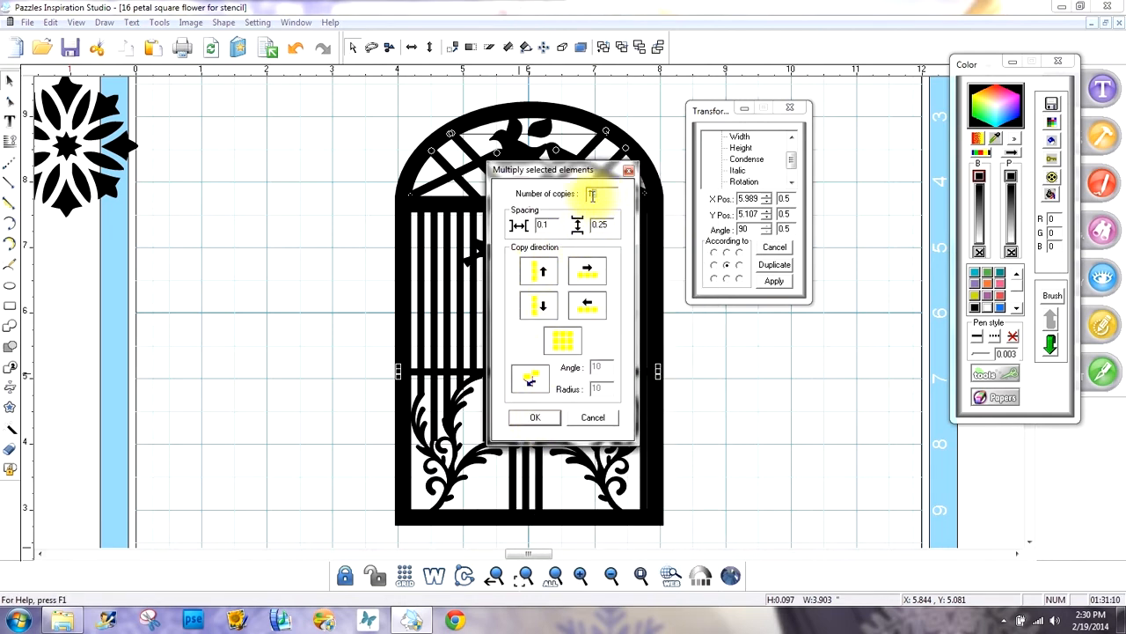
{"action": "type", "text": "0"}
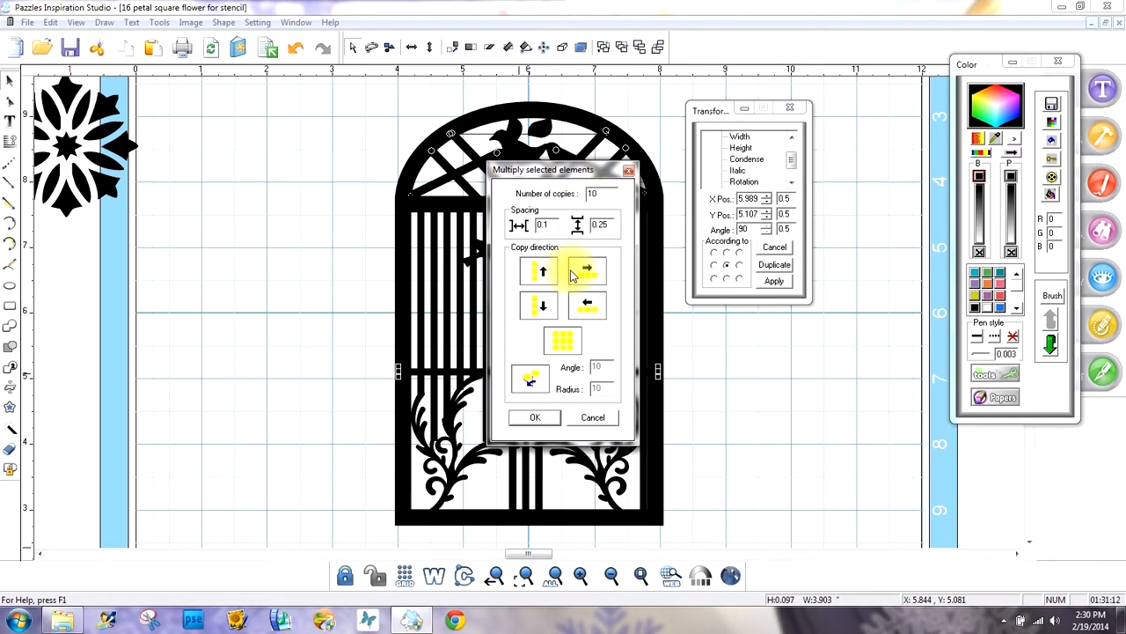
{"action": "left_click", "coordinate": [534, 418]}
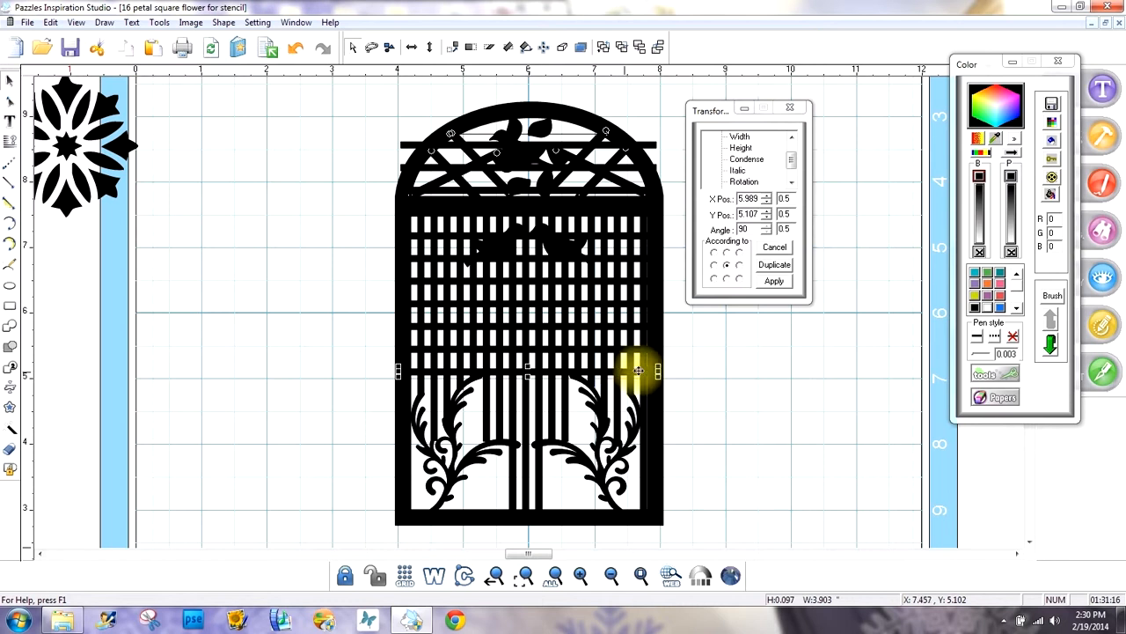
{"action": "left_click", "coordinate": [296, 48]}
Multiply the crossbar upward into 10 copies with a vertical spacing of 0.1
{"action": "left_click", "coordinate": [519, 371]}
{"action": "right_click", "coordinate": [519, 372]}
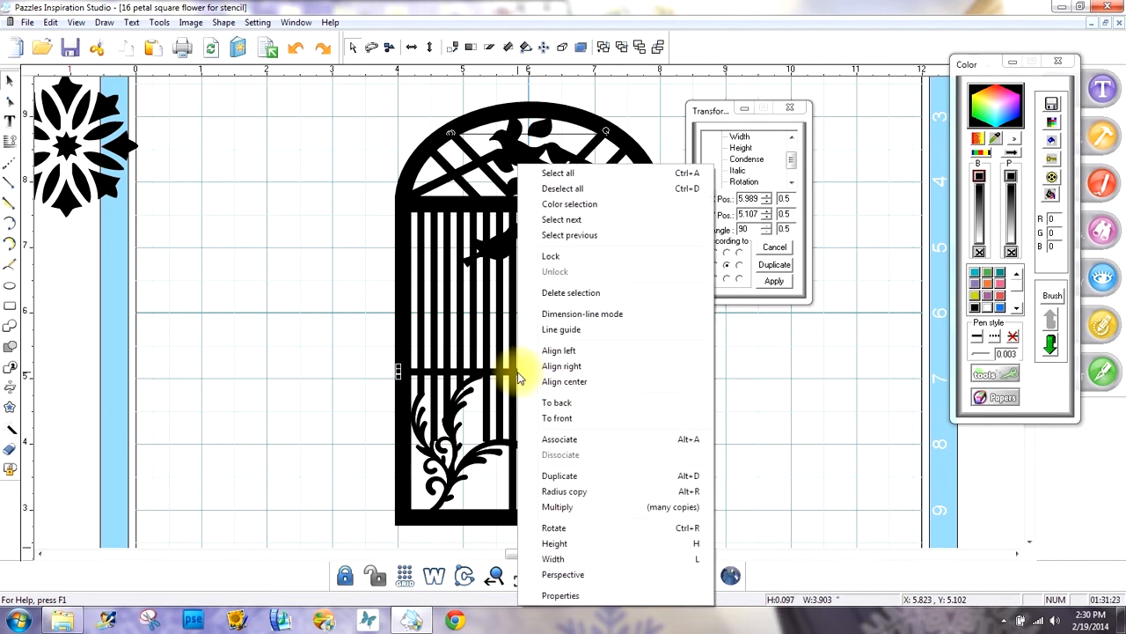
{"action": "left_click", "coordinate": [570, 508]}
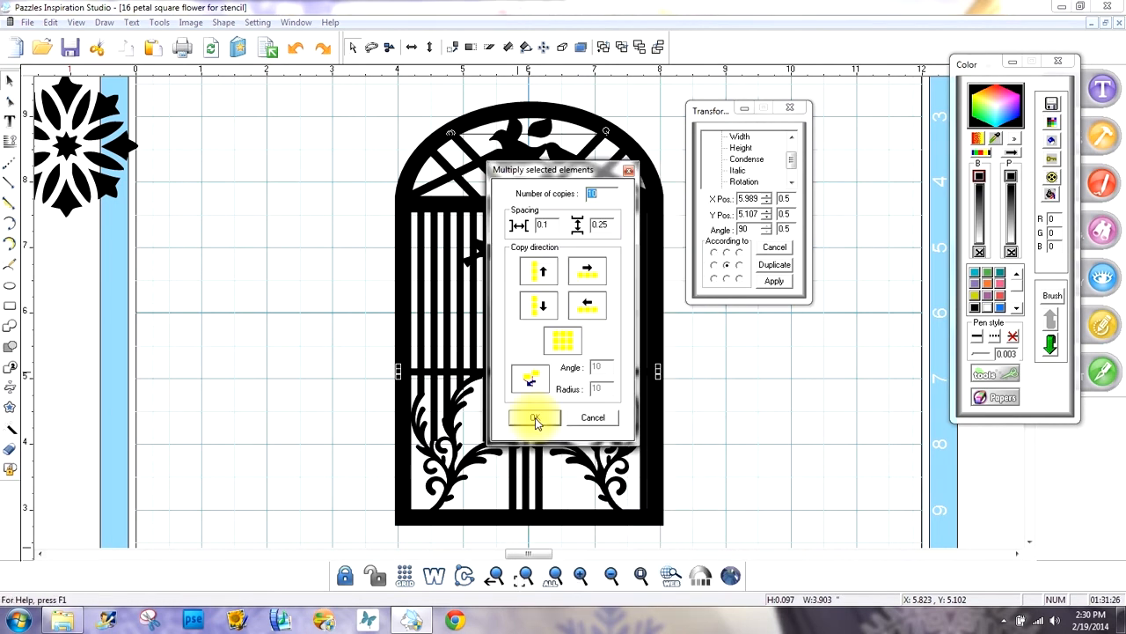
{"action": "left_click", "coordinate": [604, 226]}
{"action": "double_click", "coordinate": [599, 222]}
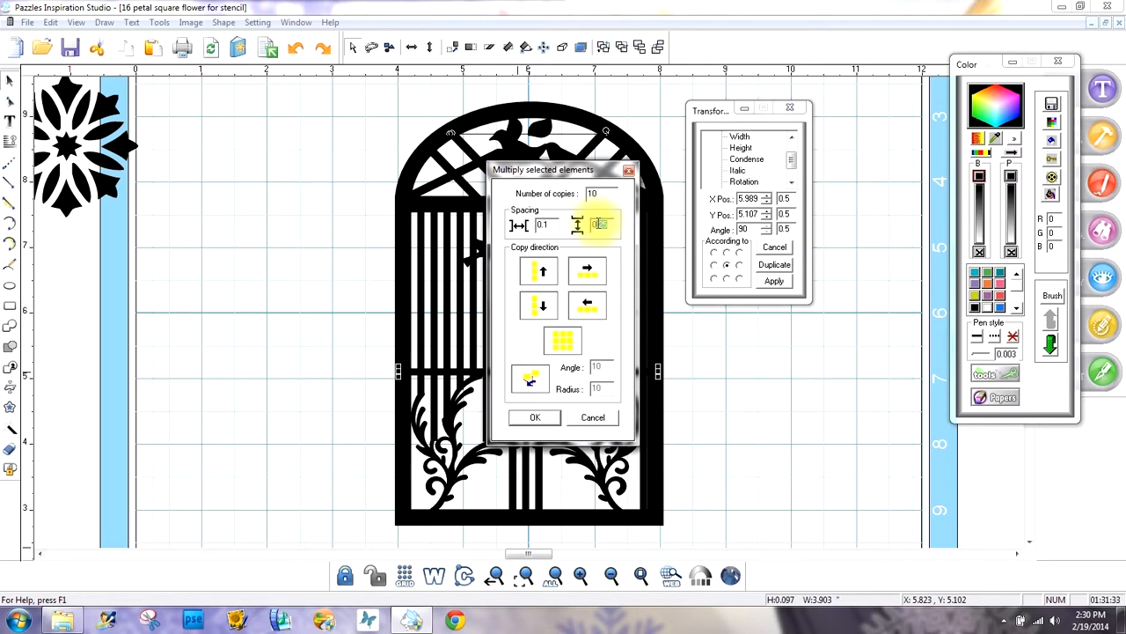
{"action": "type", "text": "0"}
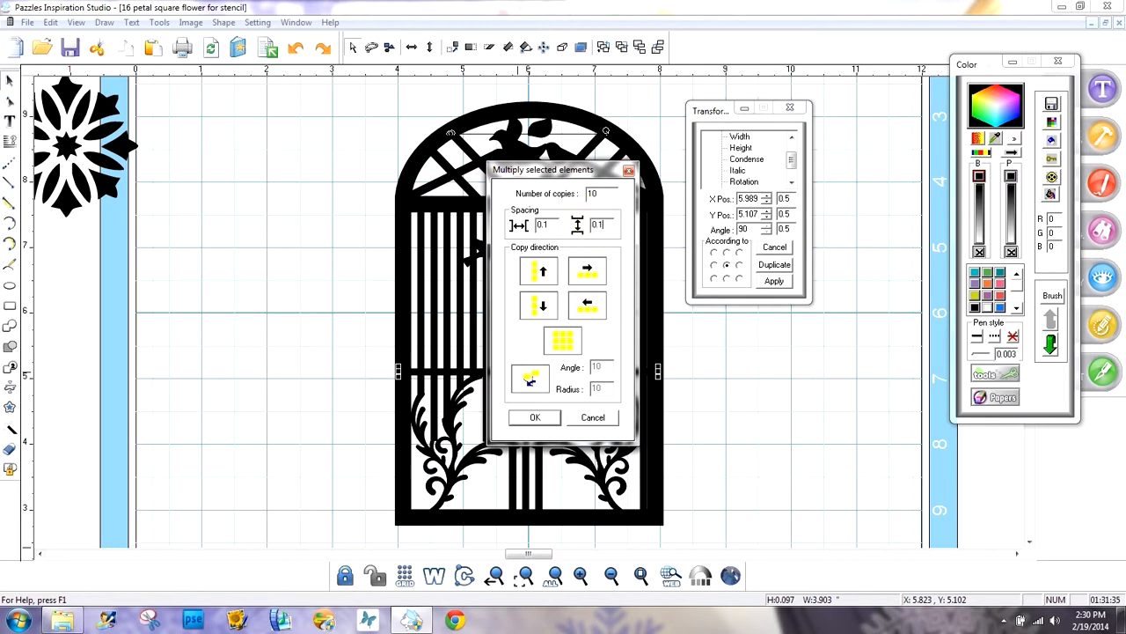
{"action": "left_click", "coordinate": [603, 200]}
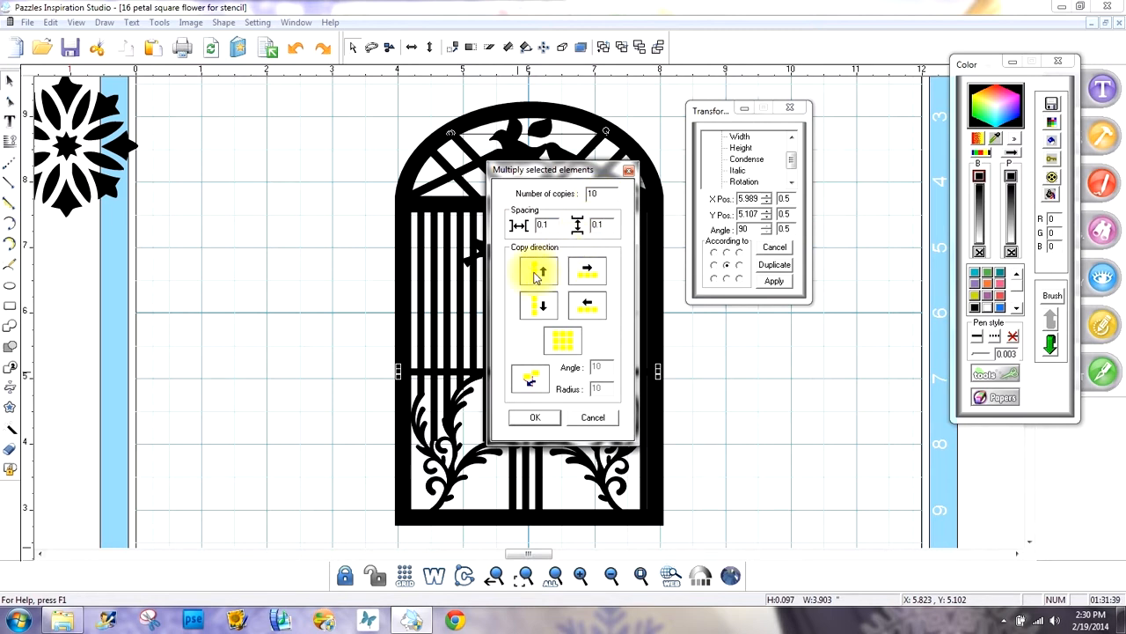
{"action": "left_click", "coordinate": [546, 419]}
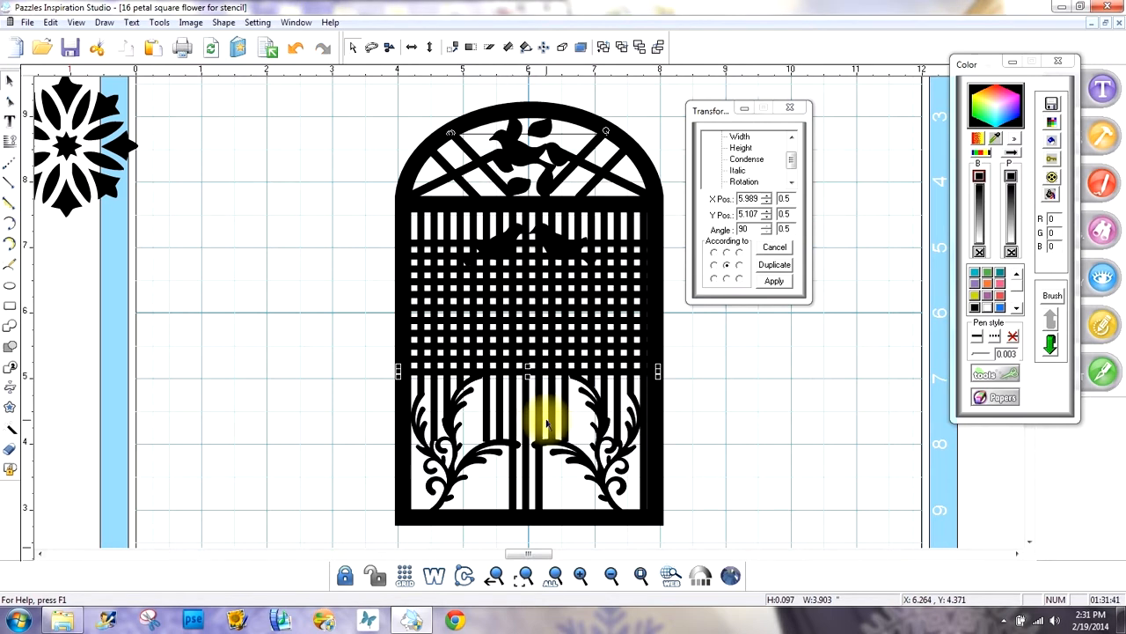
{"action": "left_click", "coordinate": [735, 415]}
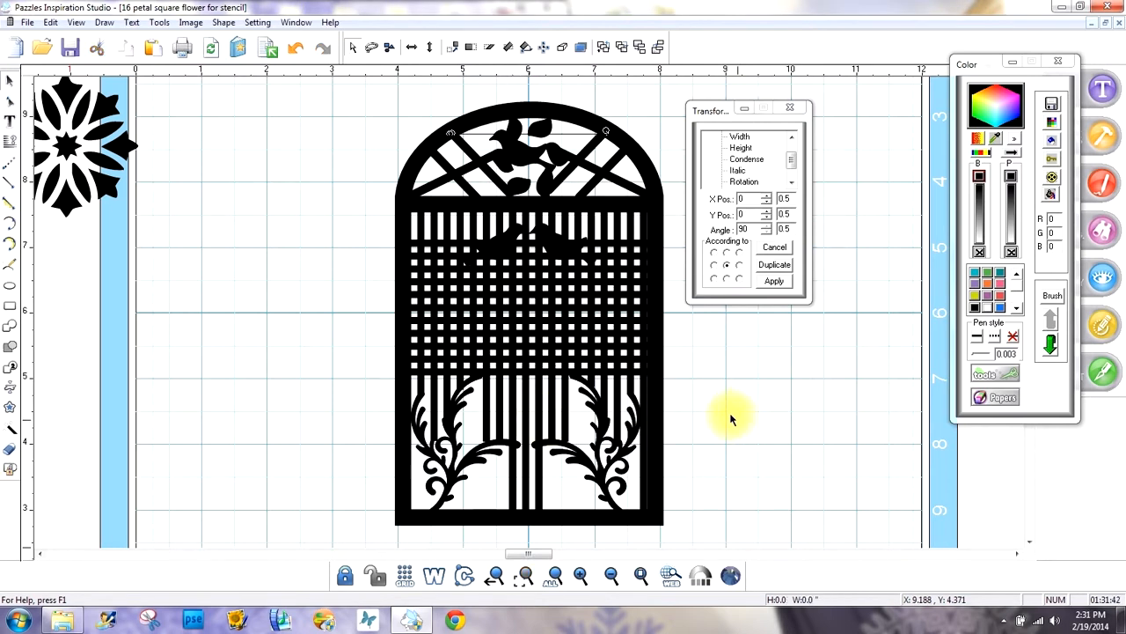
Delete the top two crossbars that run across the pair of birds
{"action": "left_click", "coordinate": [612, 244]}
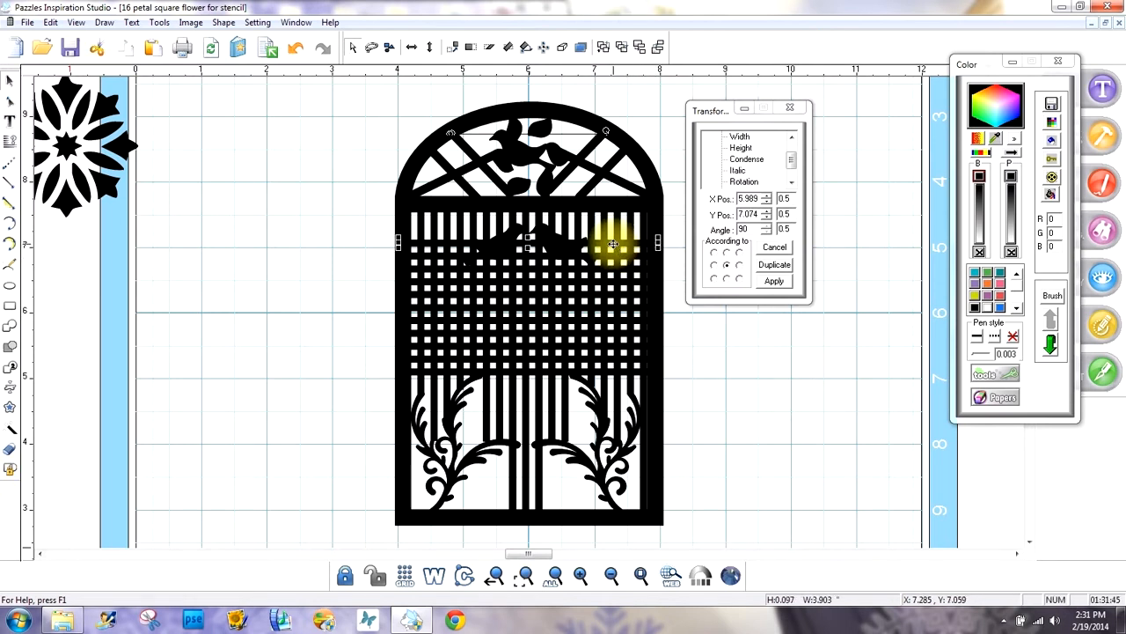
{"action": "left_click", "coordinate": [605, 243]}
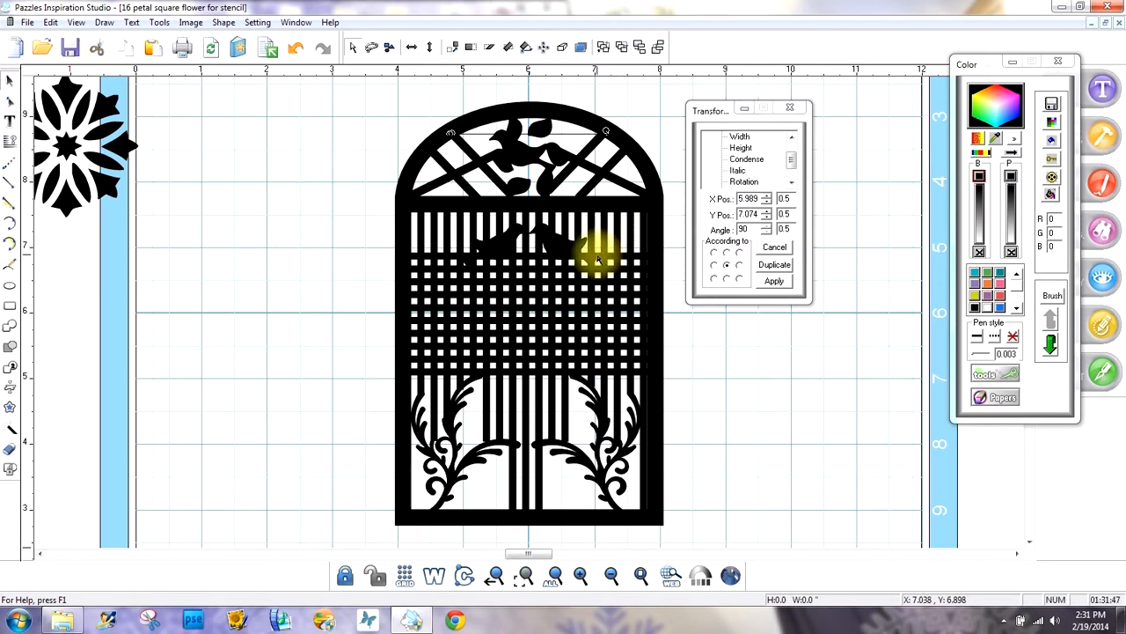
{"action": "left_click", "coordinate": [598, 255]}
{"action": "left_click", "coordinate": [598, 256]}
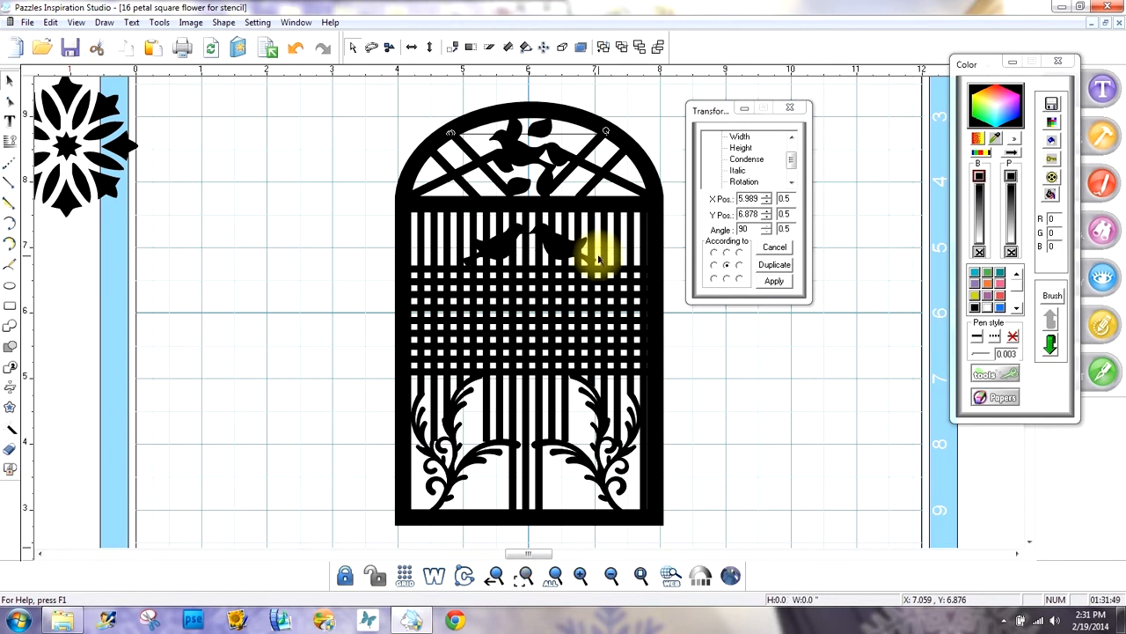
{"action": "left_click", "coordinate": [720, 388]}
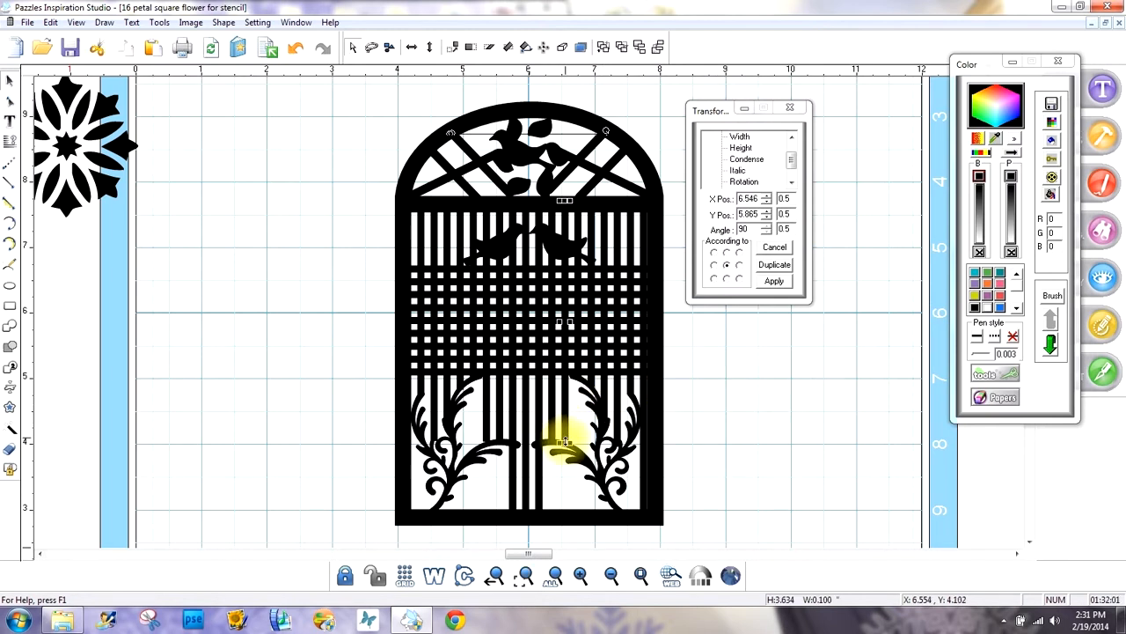
Shorten the two vertical bars just inside the tall flourish tips, one on each side, so they end at the lowest crossbar
{"action": "left_click", "coordinate": [568, 431]}
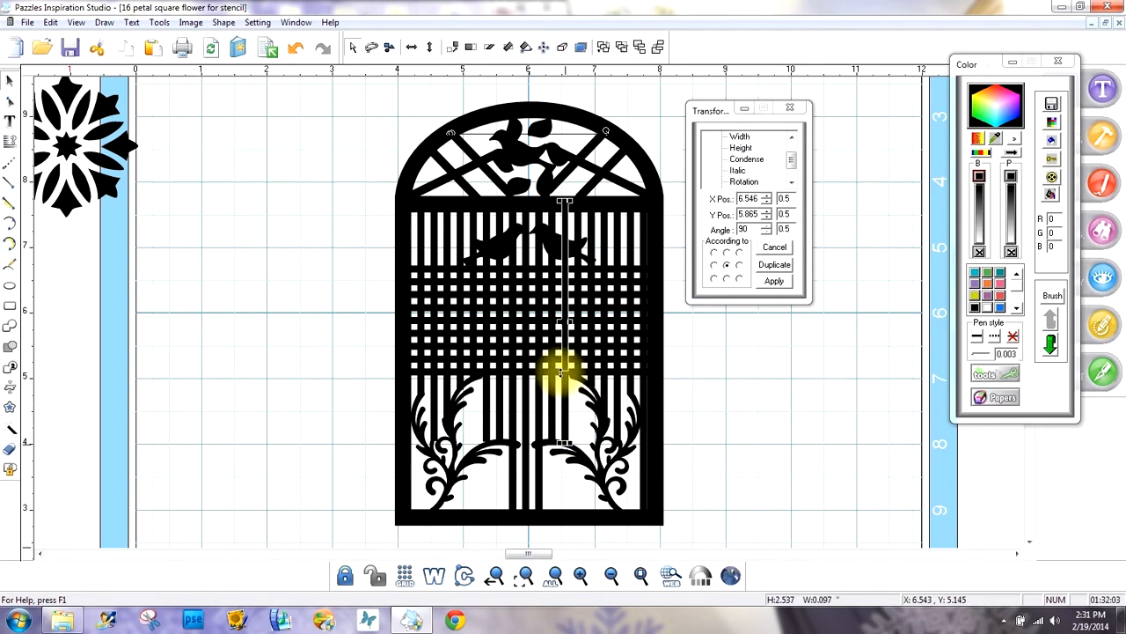
{"action": "left_click", "coordinate": [559, 375]}
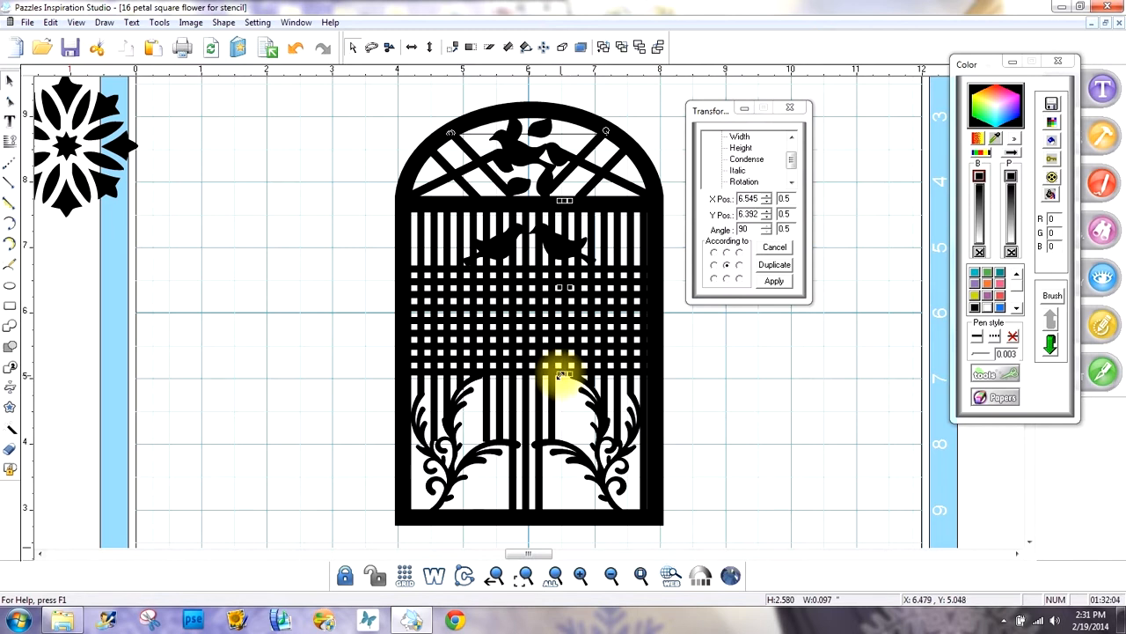
{"action": "left_click", "coordinate": [487, 440]}
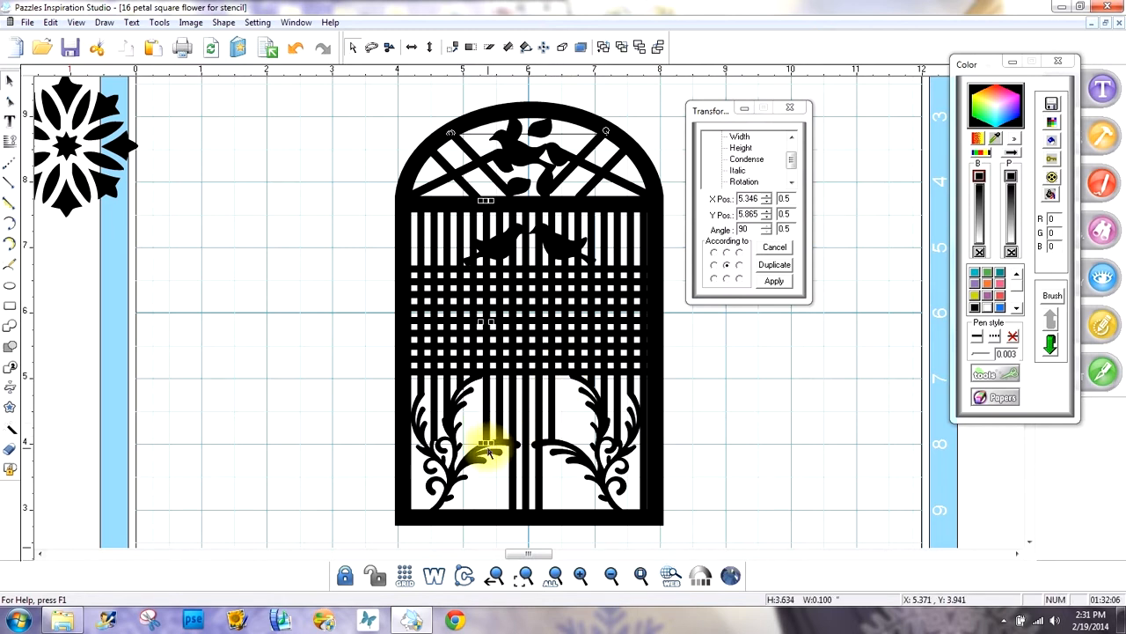
{"action": "left_click_drag", "start_coordinate": [487, 441], "coordinate": [484, 375]}
{"action": "left_click", "coordinate": [755, 421]}
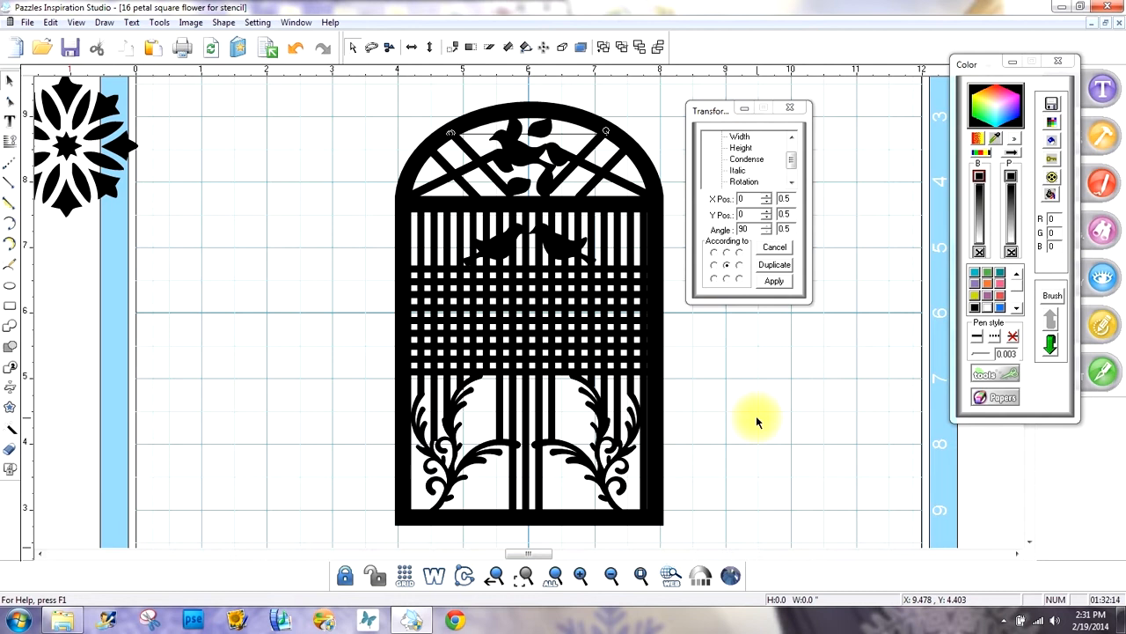
Shorten the four vertical bars running through the left flourishes so they end at the lowest crossbar
{"action": "left_click", "coordinate": [436, 425]}
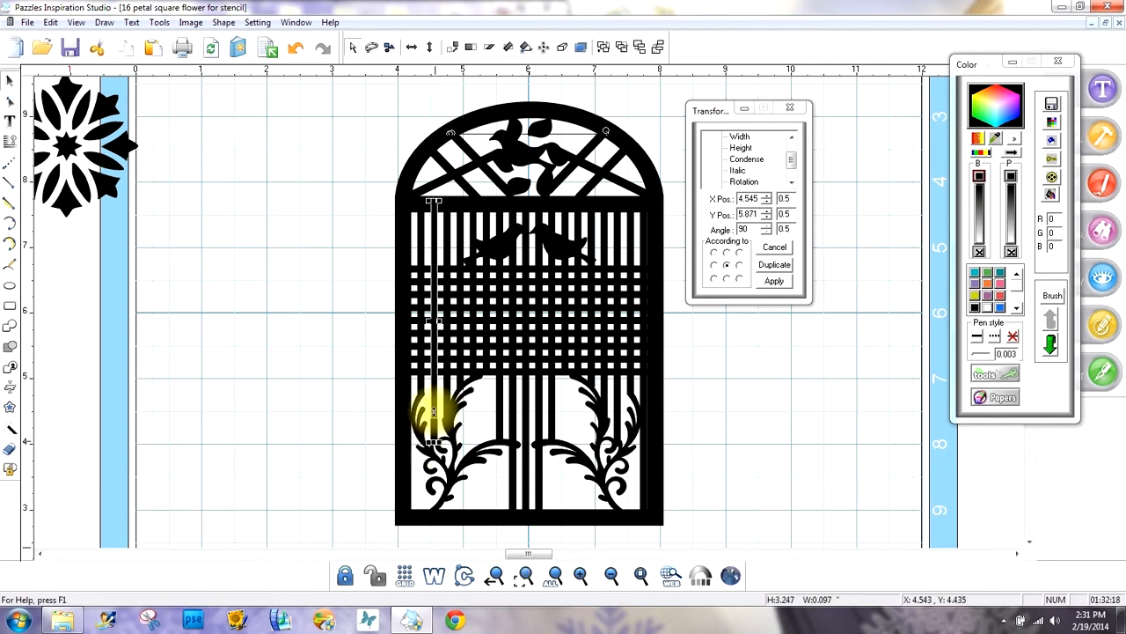
{"action": "left_click", "coordinate": [433, 380]}
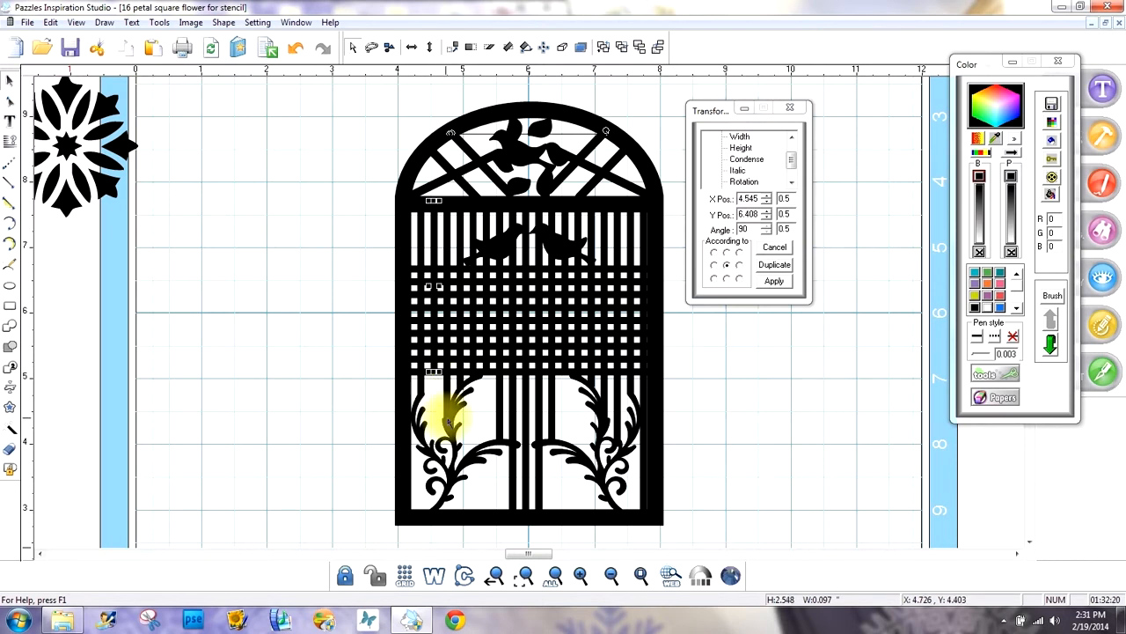
{"action": "left_click", "coordinate": [448, 401]}
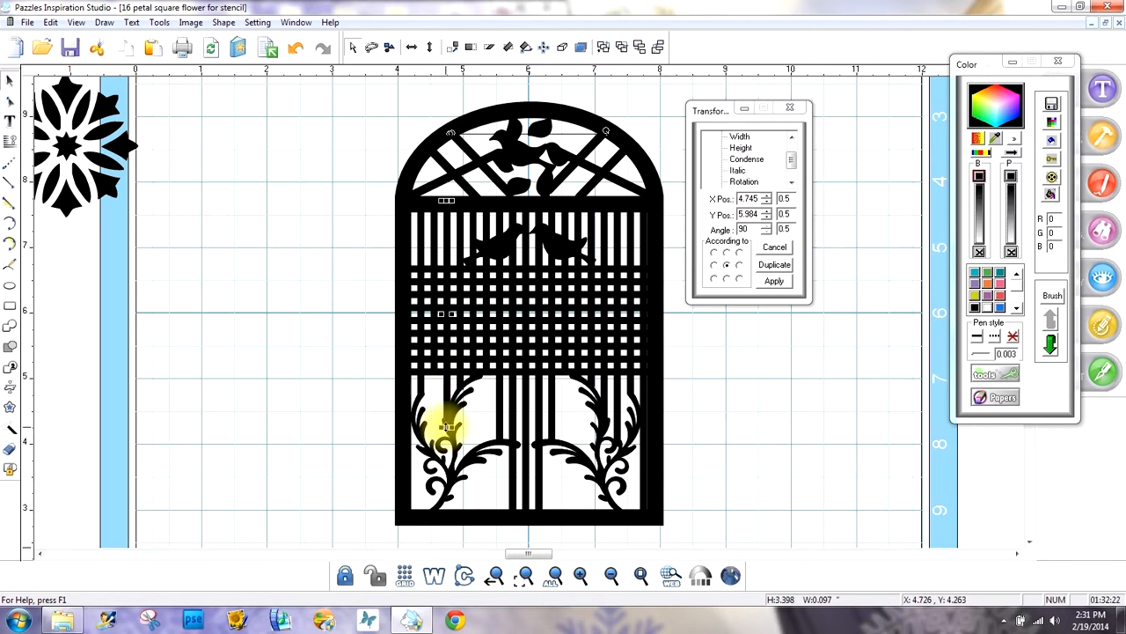
{"action": "left_click", "coordinate": [446, 387]}
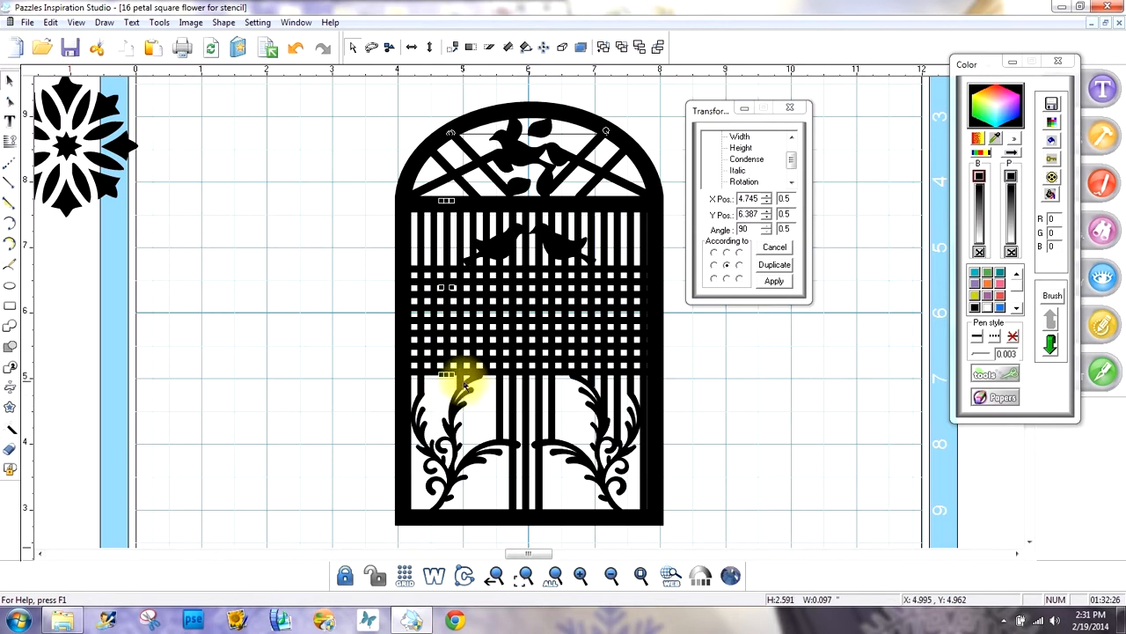
{"action": "left_click", "coordinate": [459, 389]}
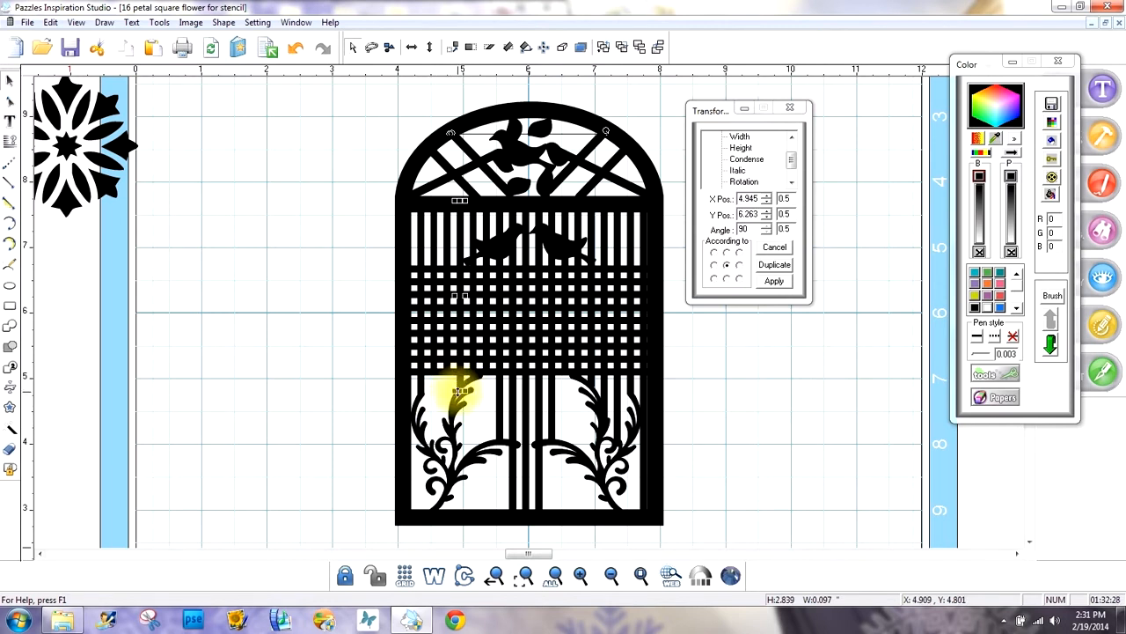
{"action": "left_click_drag", "start_coordinate": [459, 389], "coordinate": [459, 377]}
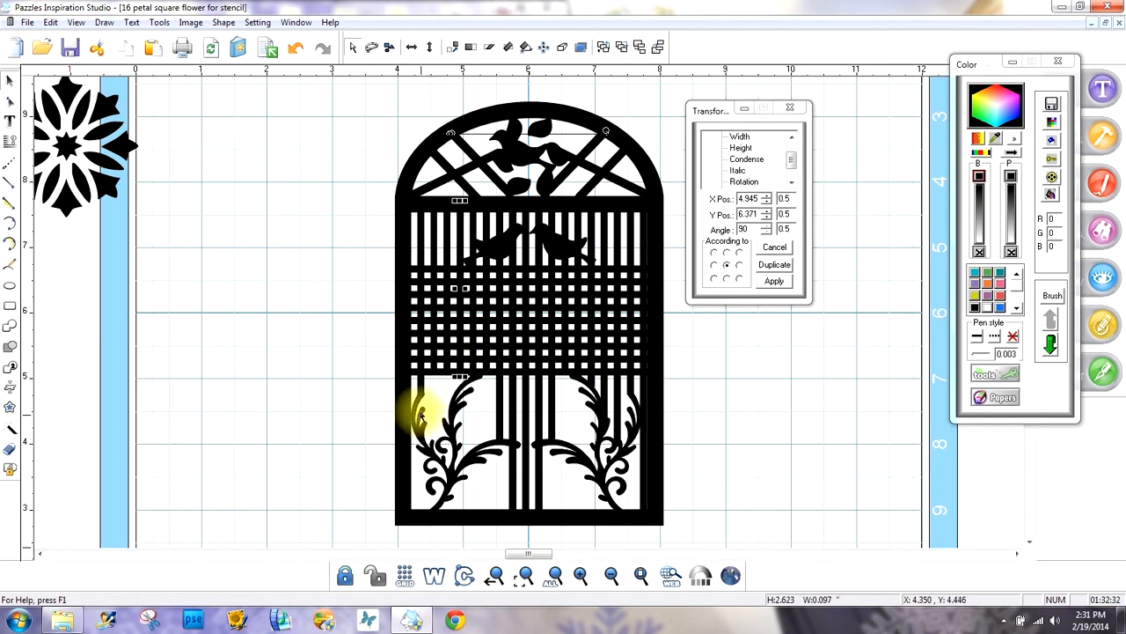
{"action": "left_click", "coordinate": [420, 393]}
{"action": "left_click_drag", "start_coordinate": [420, 393], "coordinate": [419, 376]}
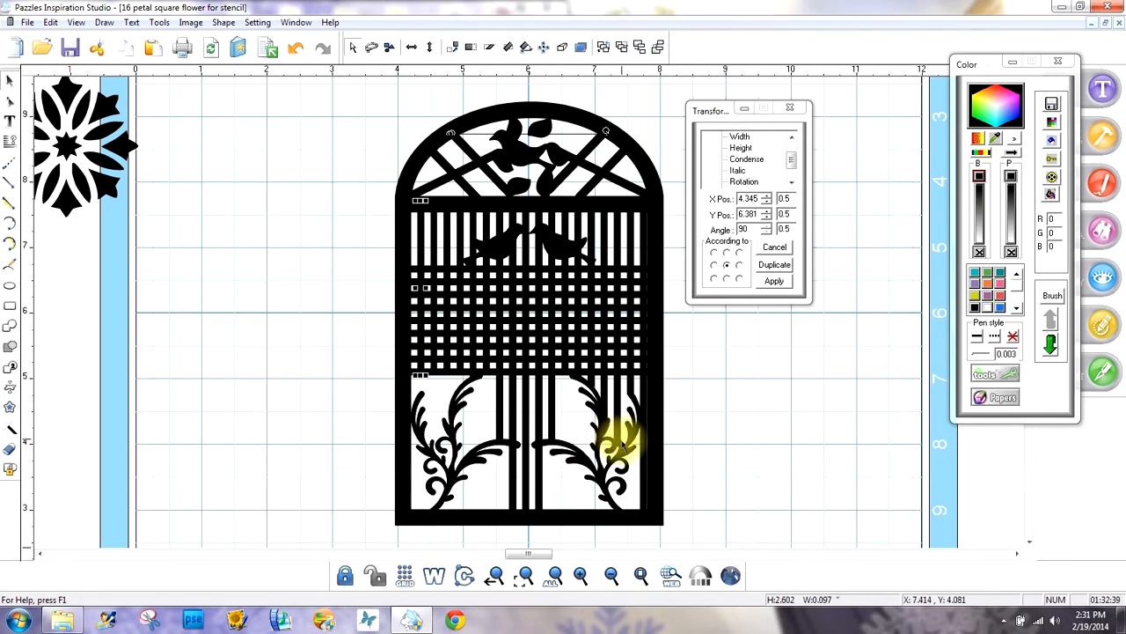
Shorten the four vertical bars running through the right flourishes so they end at the lowest crossbar
{"action": "left_click", "coordinate": [616, 453]}
{"action": "left_click_drag", "start_coordinate": [616, 412], "coordinate": [617, 374]}
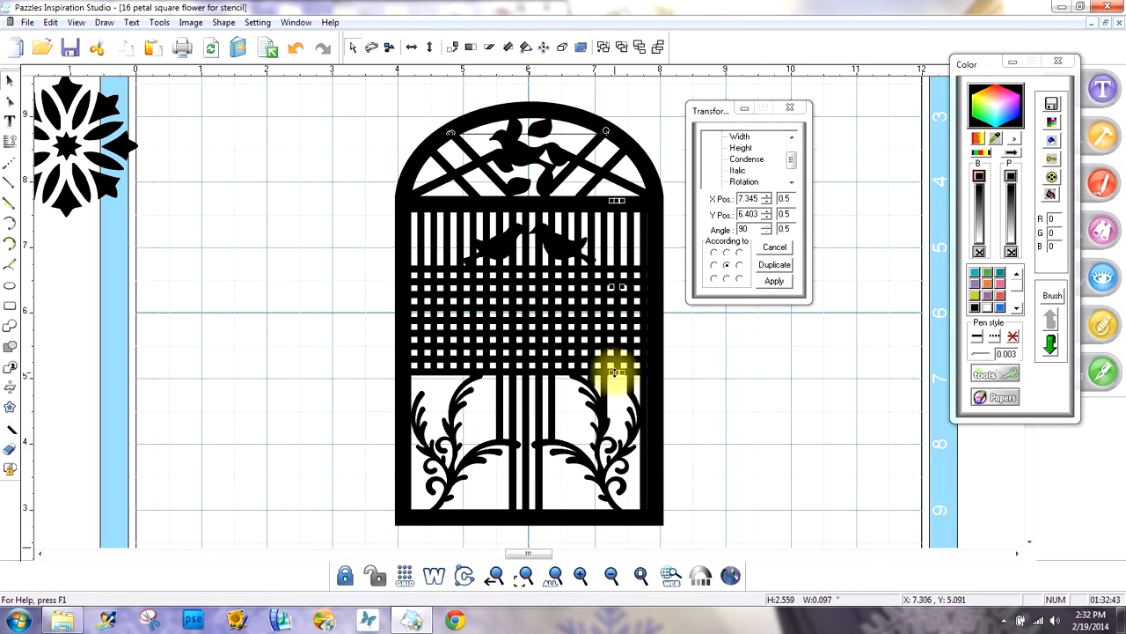
{"action": "left_click", "coordinate": [630, 385]}
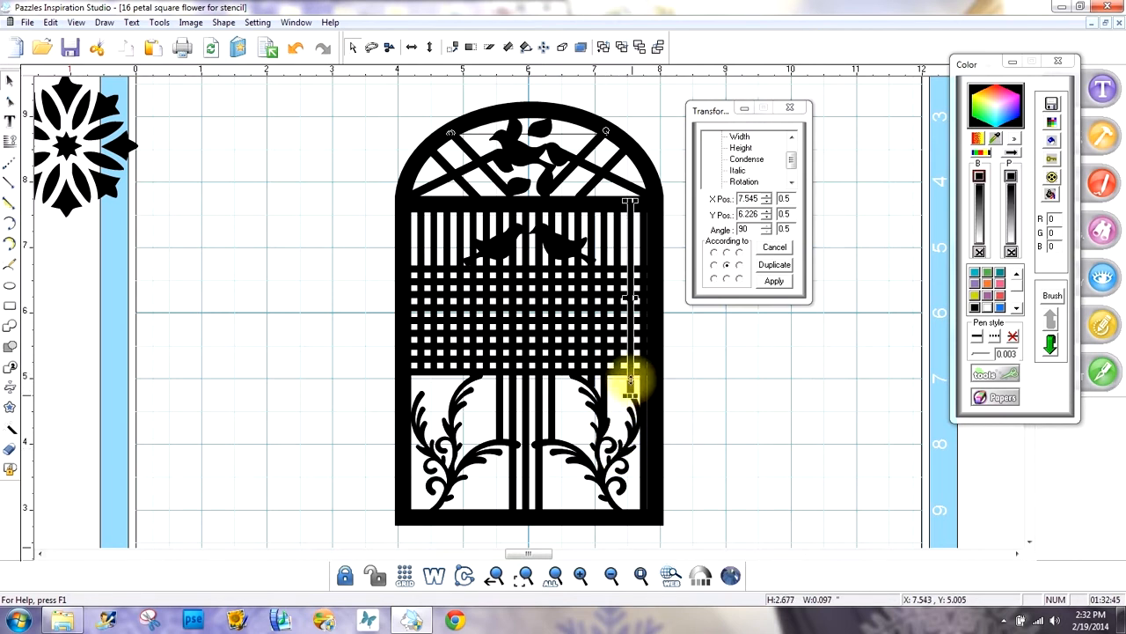
{"action": "left_click", "coordinate": [609, 396]}
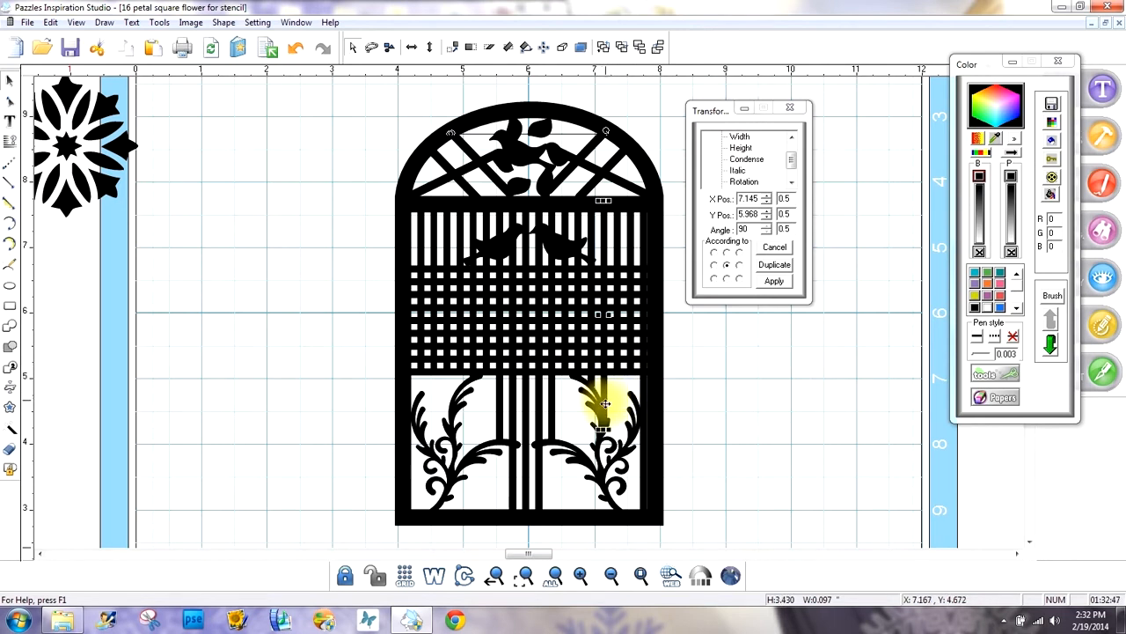
{"action": "left_click_drag", "start_coordinate": [602, 430], "coordinate": [602, 373]}
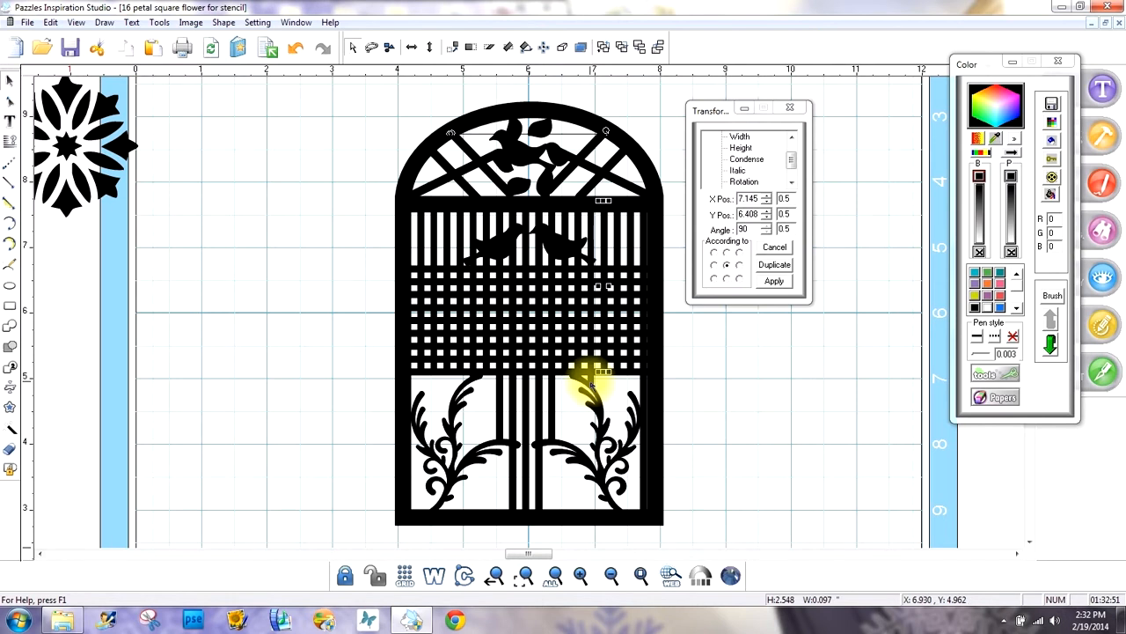
{"action": "left_click", "coordinate": [590, 385]}
{"action": "left_click_drag", "start_coordinate": [591, 379], "coordinate": [592, 370]}
{"action": "left_click", "coordinate": [727, 413]}
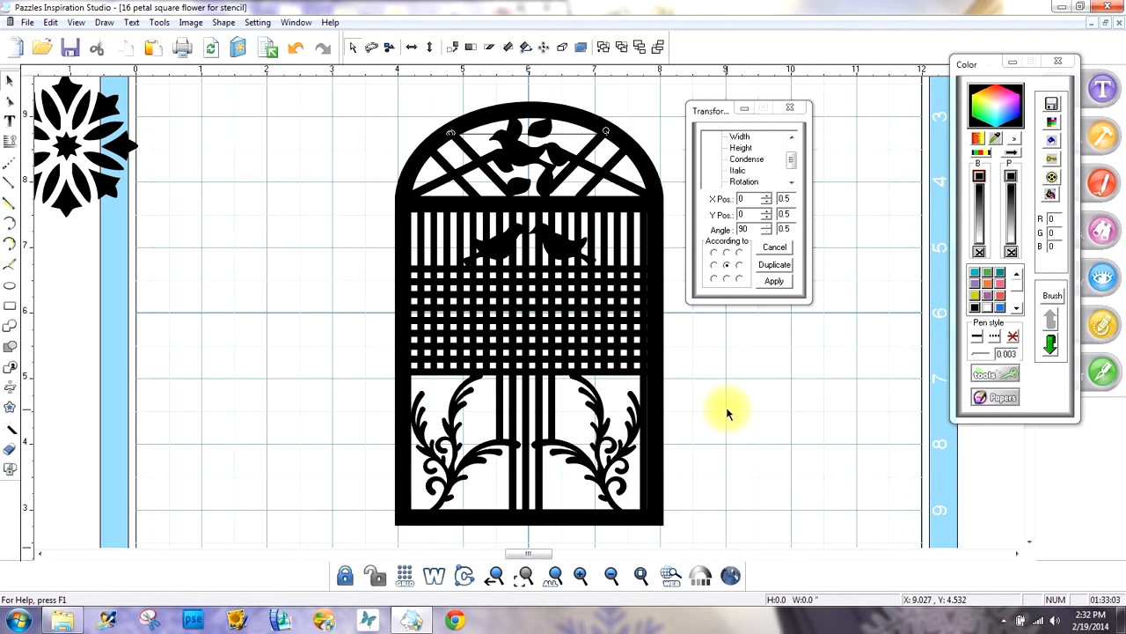
Delete the middle vertical bar and every other vertical bar in the right half of the gate
{"action": "left_click", "coordinate": [524, 244]}
{"action": "key", "text": "Delete"}
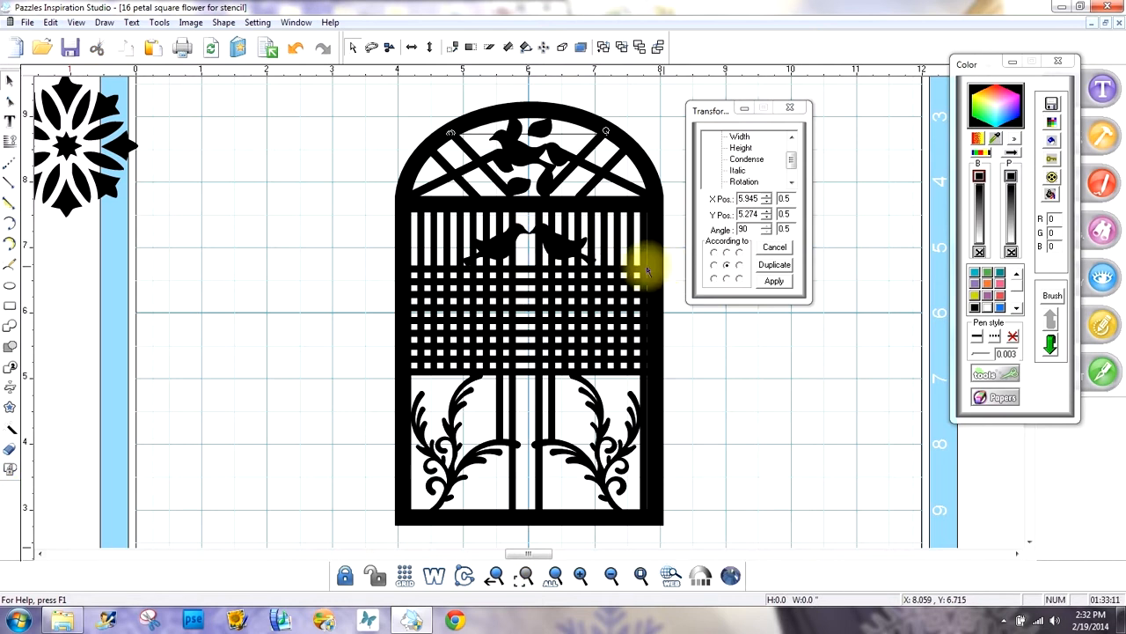
{"action": "left_click", "coordinate": [551, 261]}
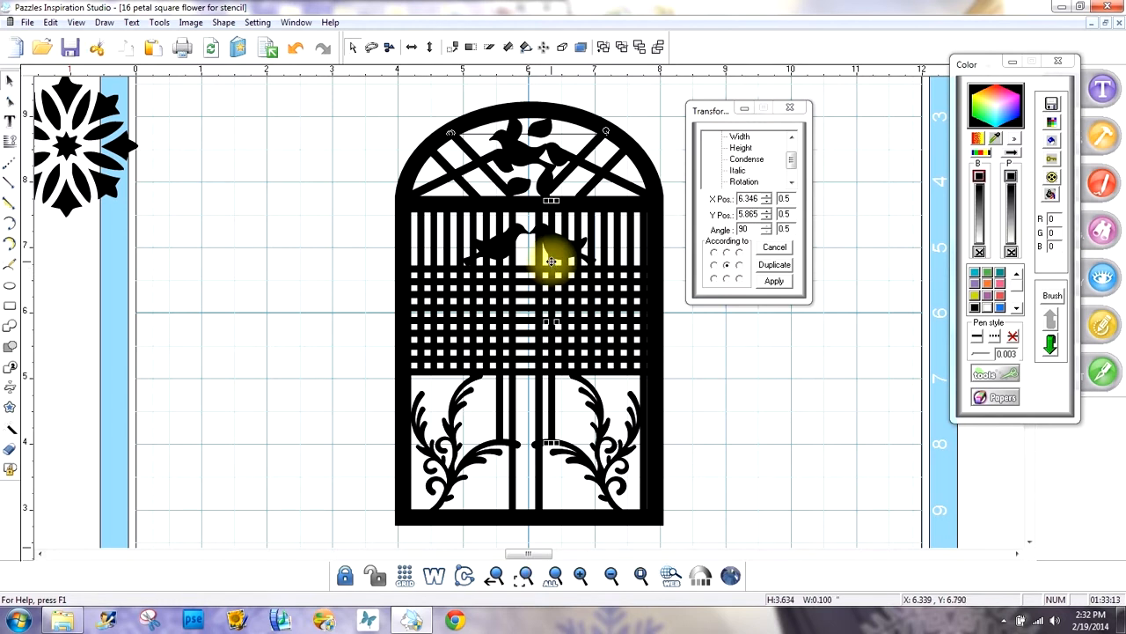
{"action": "key", "text": "Delete"}
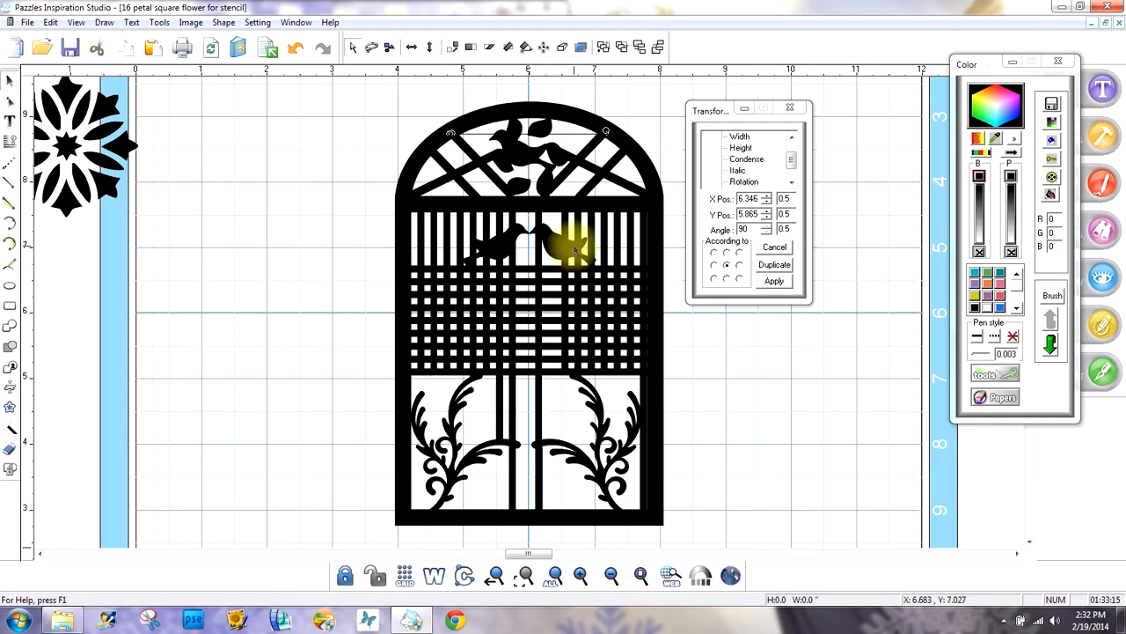
{"action": "left_click", "coordinate": [579, 236]}
{"action": "key", "text": "Delete"}
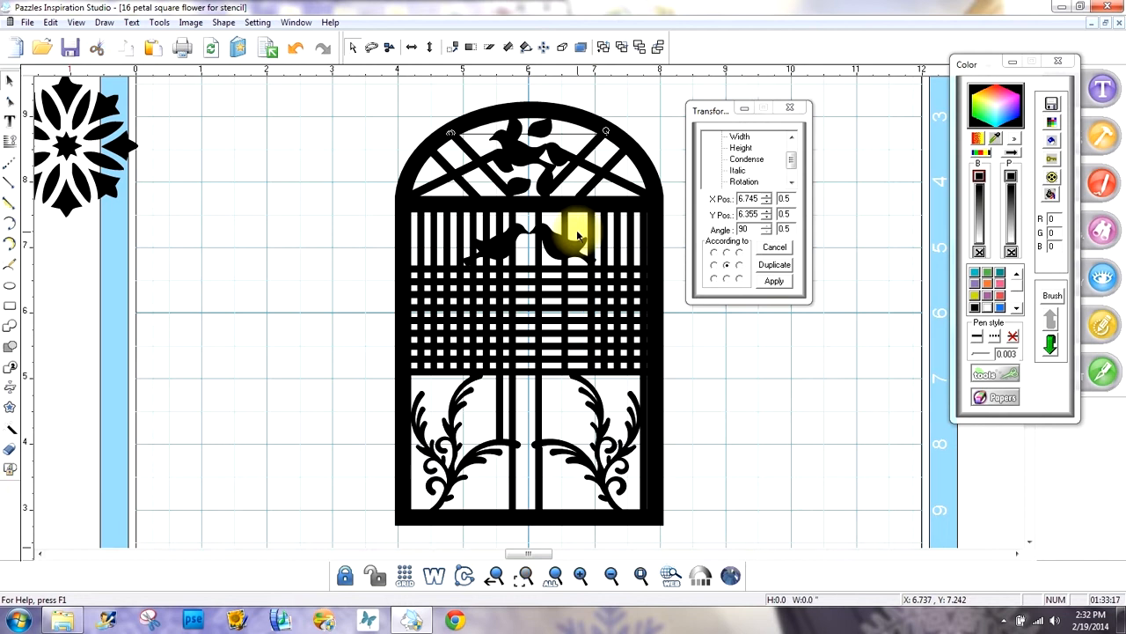
{"action": "left_click", "coordinate": [606, 231]}
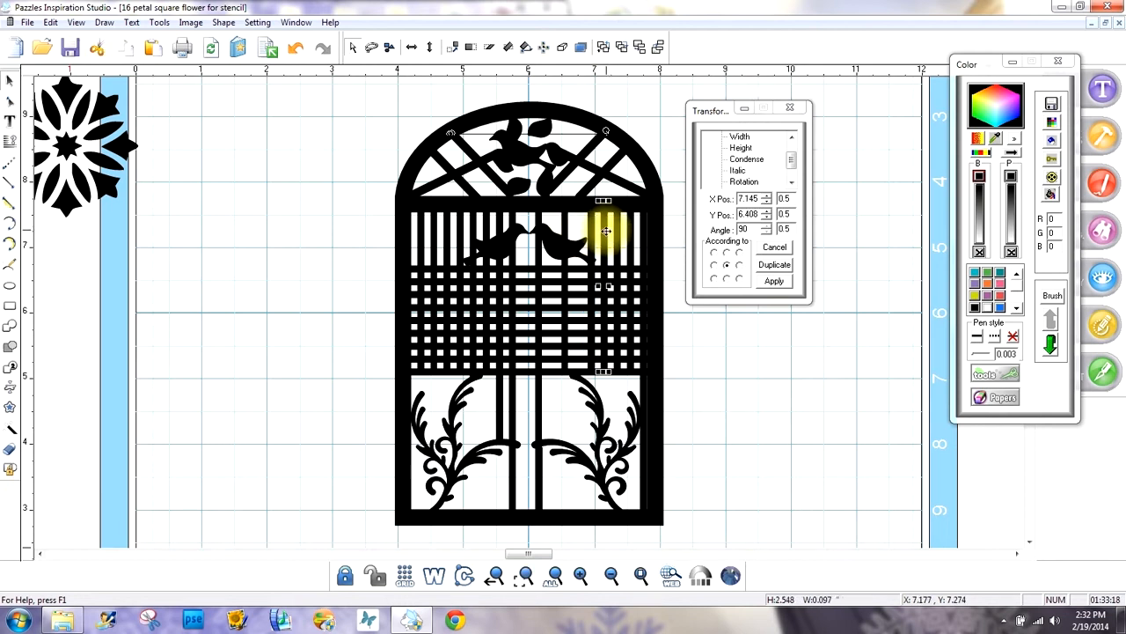
{"action": "left_click", "coordinate": [631, 239]}
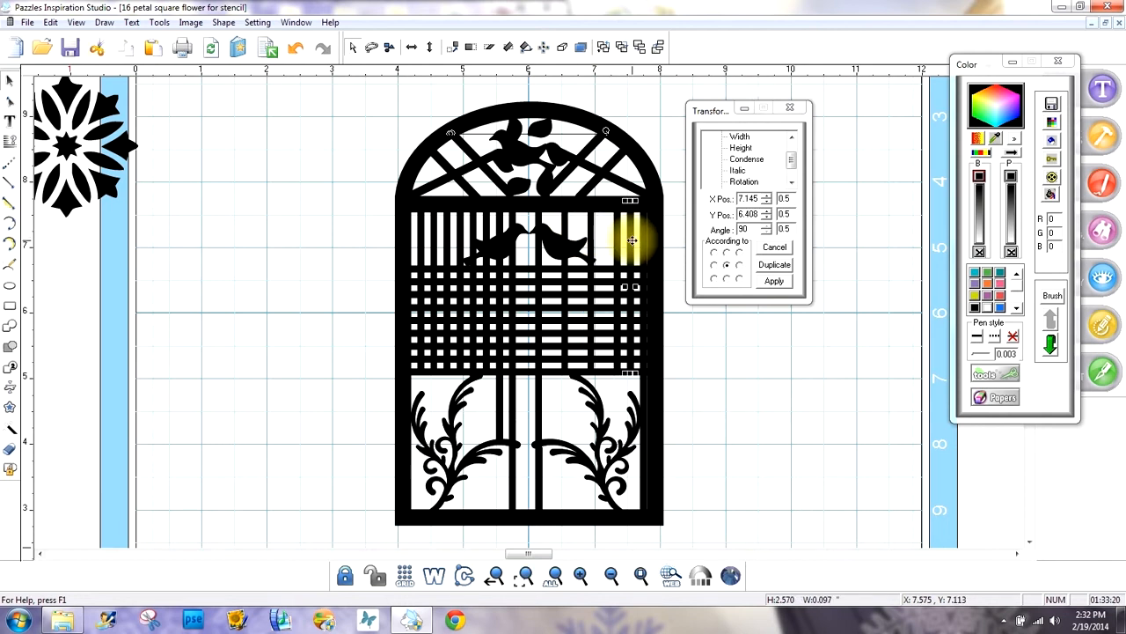
{"action": "key", "text": "Delete"}
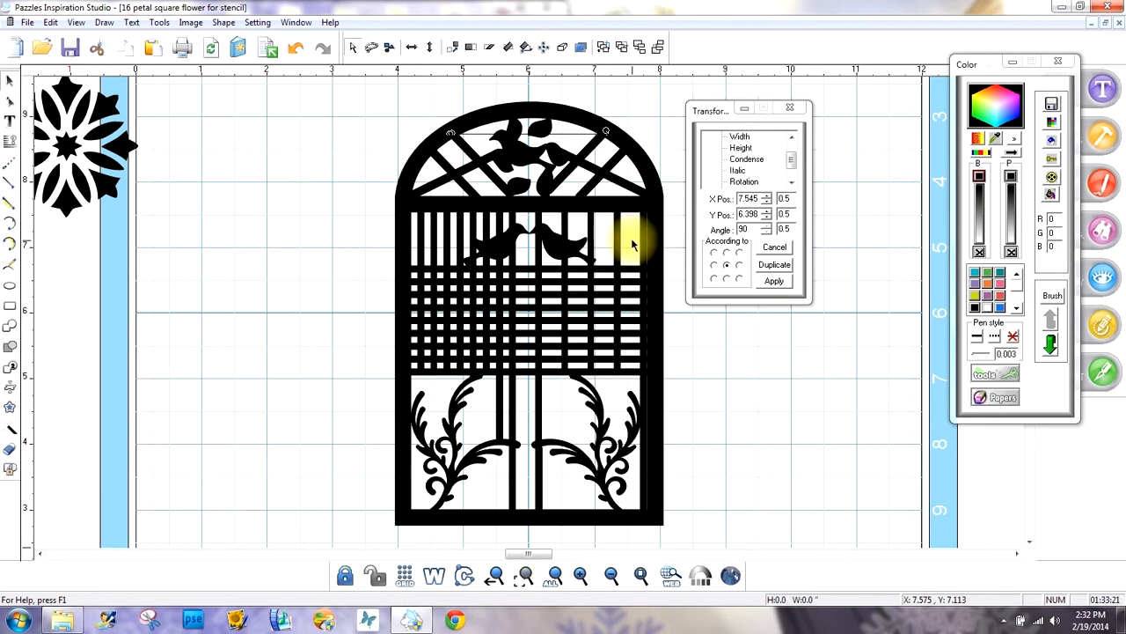
Delete every other vertical bar in the left half of the gate to match the right half
{"action": "left_click", "coordinate": [499, 224]}
{"action": "key", "text": "Delete"}
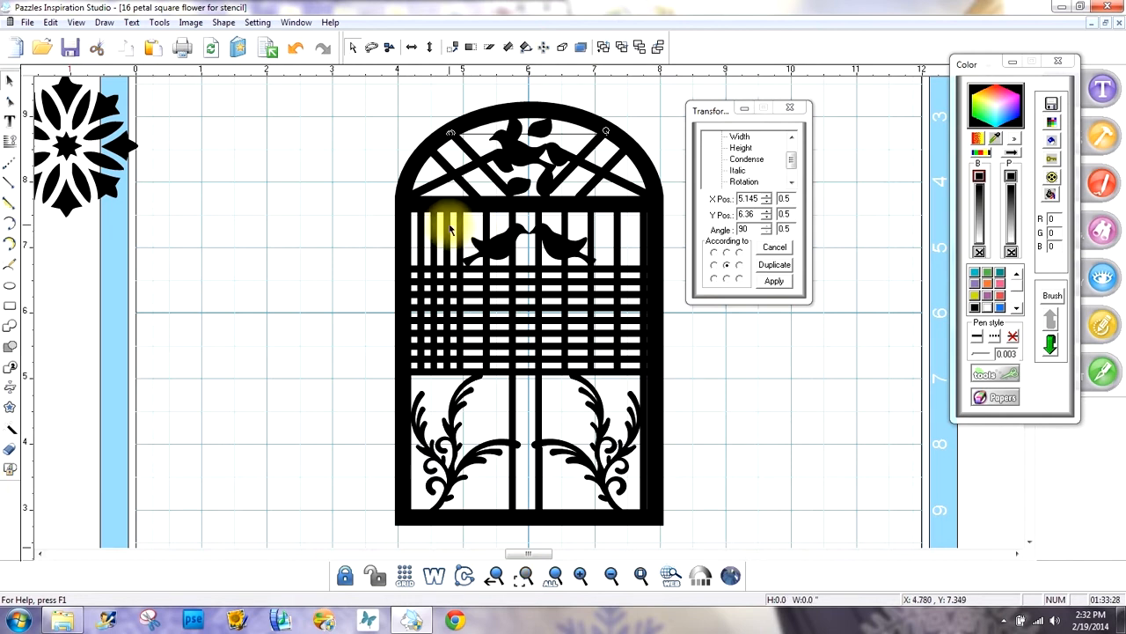
{"action": "left_click_drag", "start_coordinate": [448, 227], "coordinate": [427, 231]}
{"action": "key", "text": "Delete"}
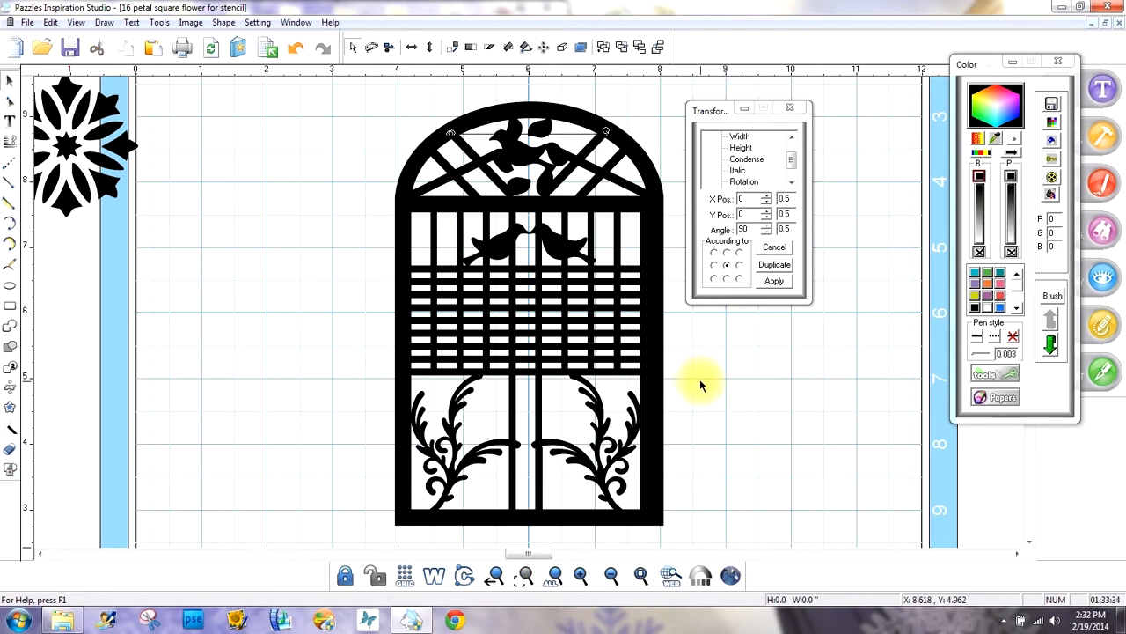
Separate the pair of birds and move each one slightly outward, away from the gate's centre
{"action": "left_click", "coordinate": [554, 246]}
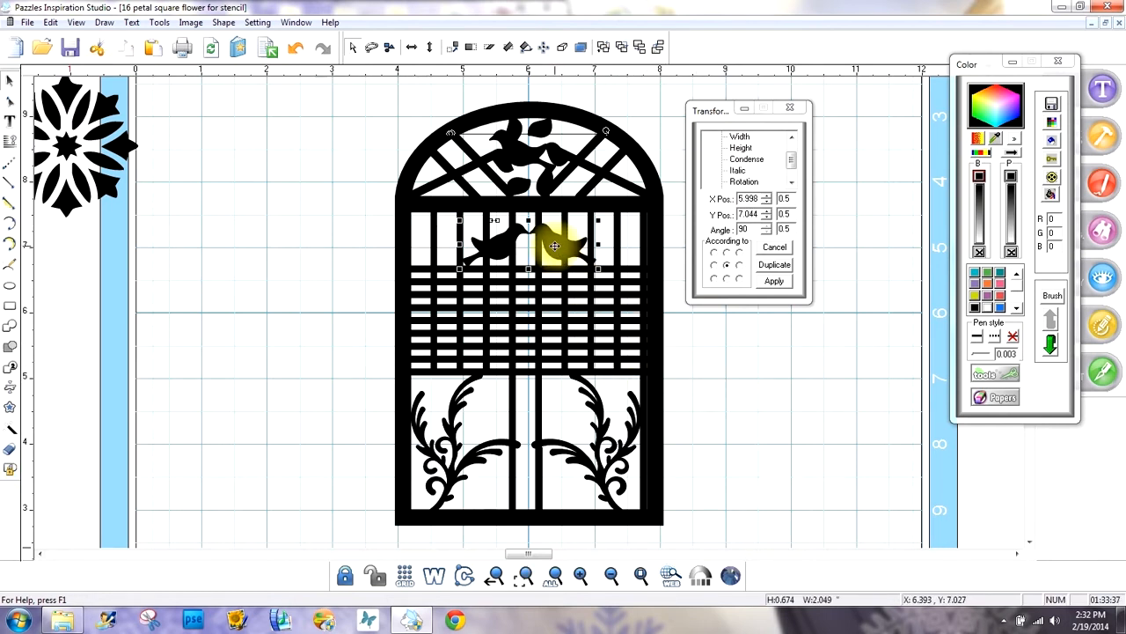
{"action": "left_click", "coordinate": [496, 225]}
{"action": "left_click", "coordinate": [554, 240]}
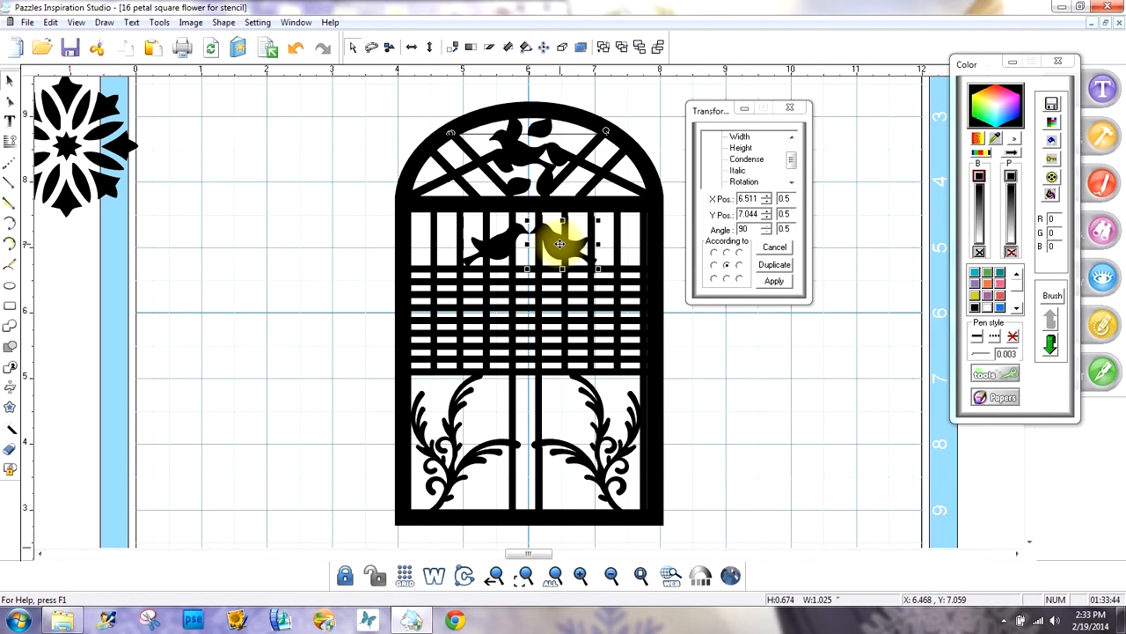
{"action": "left_click", "coordinate": [500, 253]}
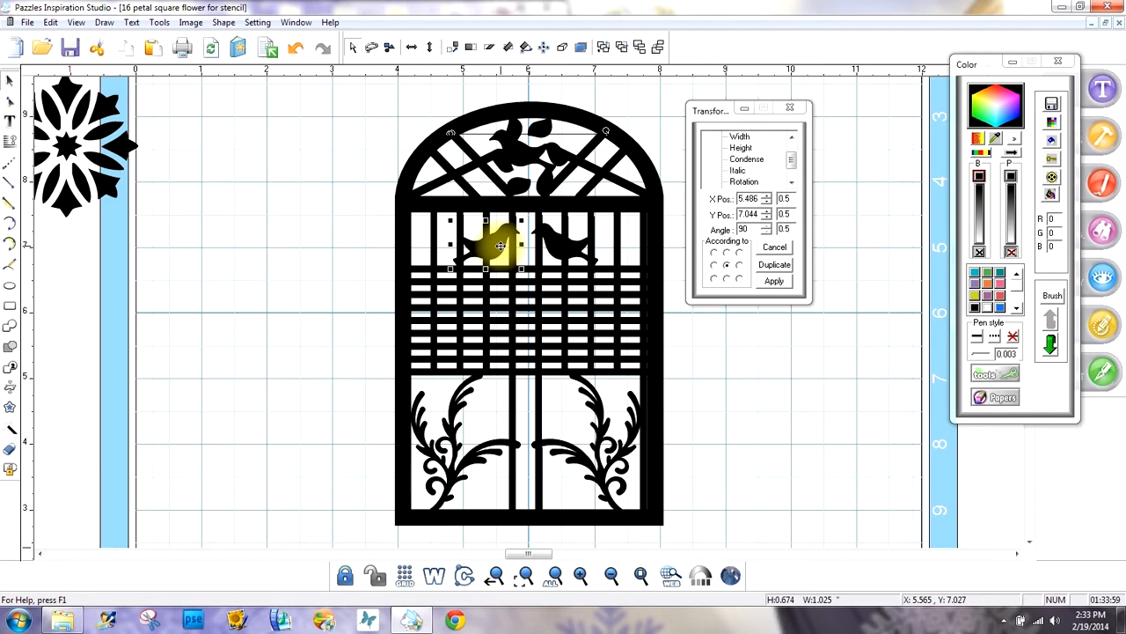
{"action": "left_click", "coordinate": [786, 417]}
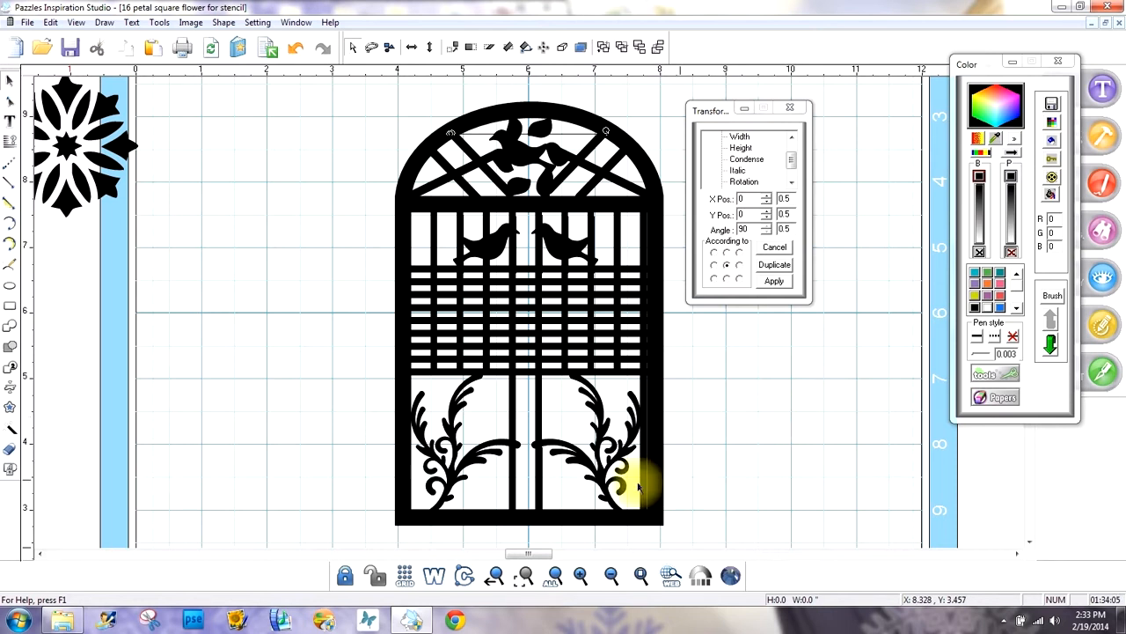
Shorten the two long centre bars so they end at the lowest crossbar instead of the bottom frame
{"action": "left_click", "coordinate": [537, 473]}
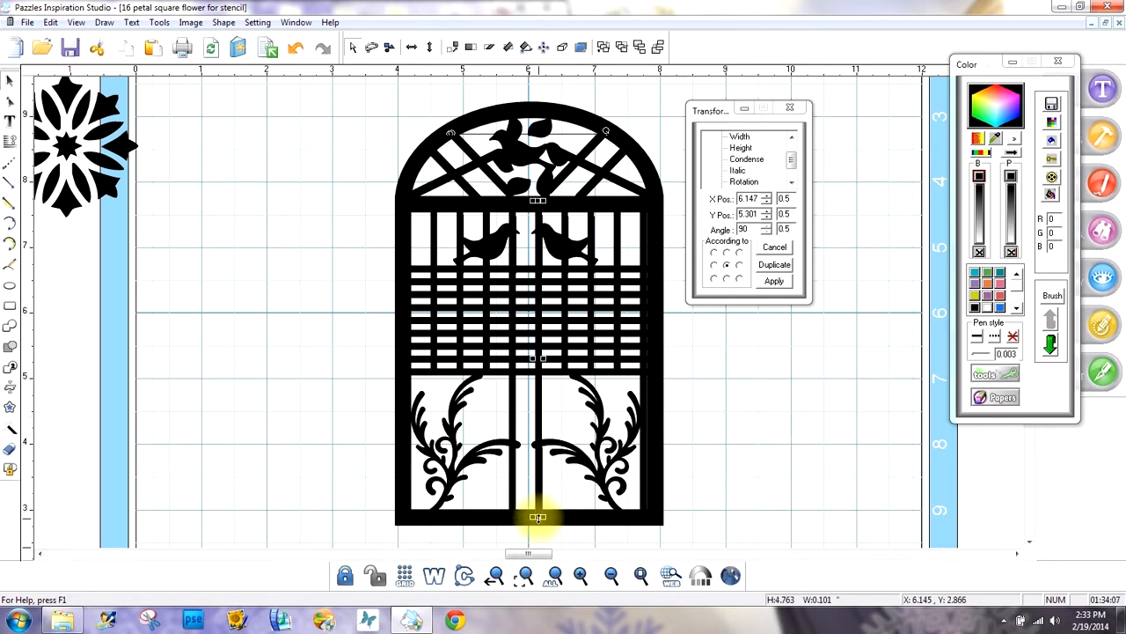
{"action": "left_click_drag", "start_coordinate": [537, 518], "coordinate": [533, 374]}
{"action": "left_click", "coordinate": [511, 478]}
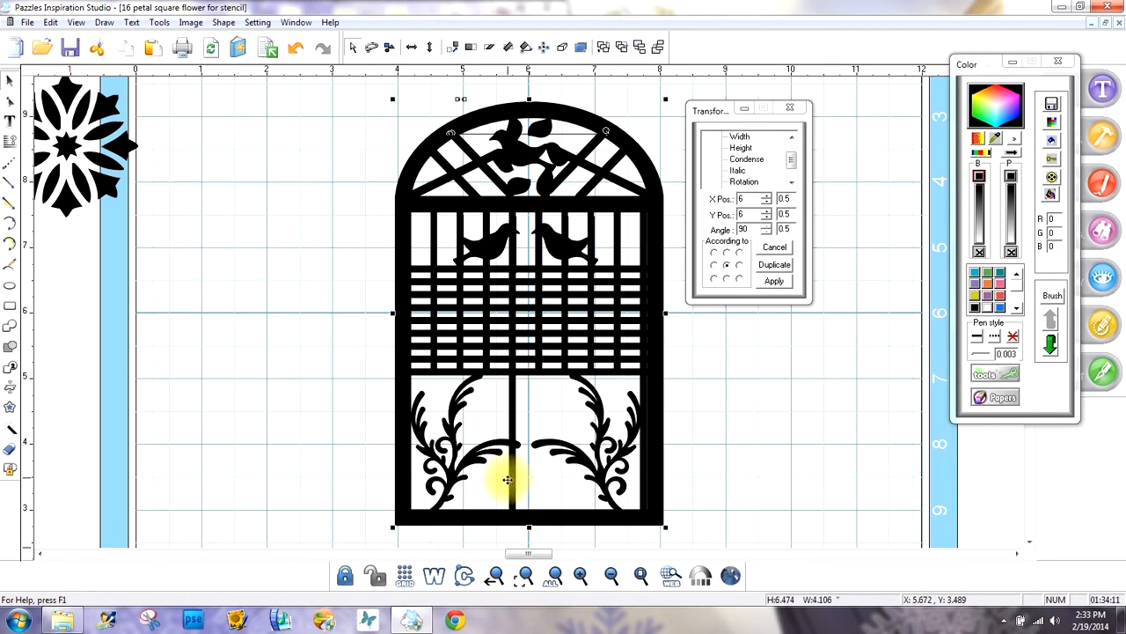
{"action": "left_click", "coordinate": [514, 517]}
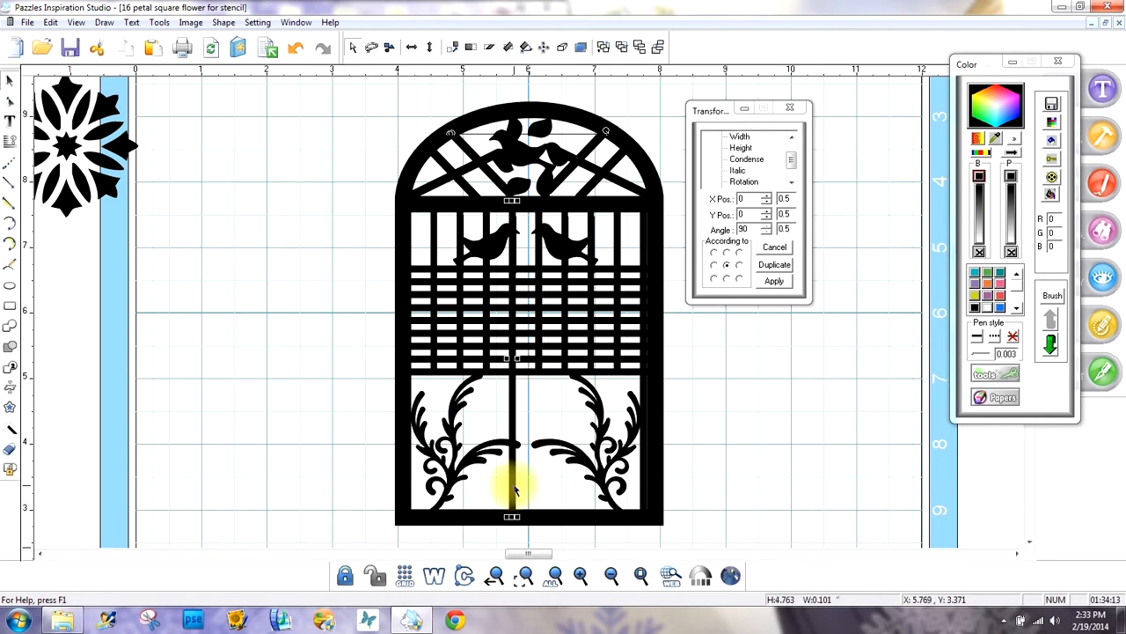
{"action": "left_click_drag", "start_coordinate": [512, 520], "coordinate": [512, 370]}
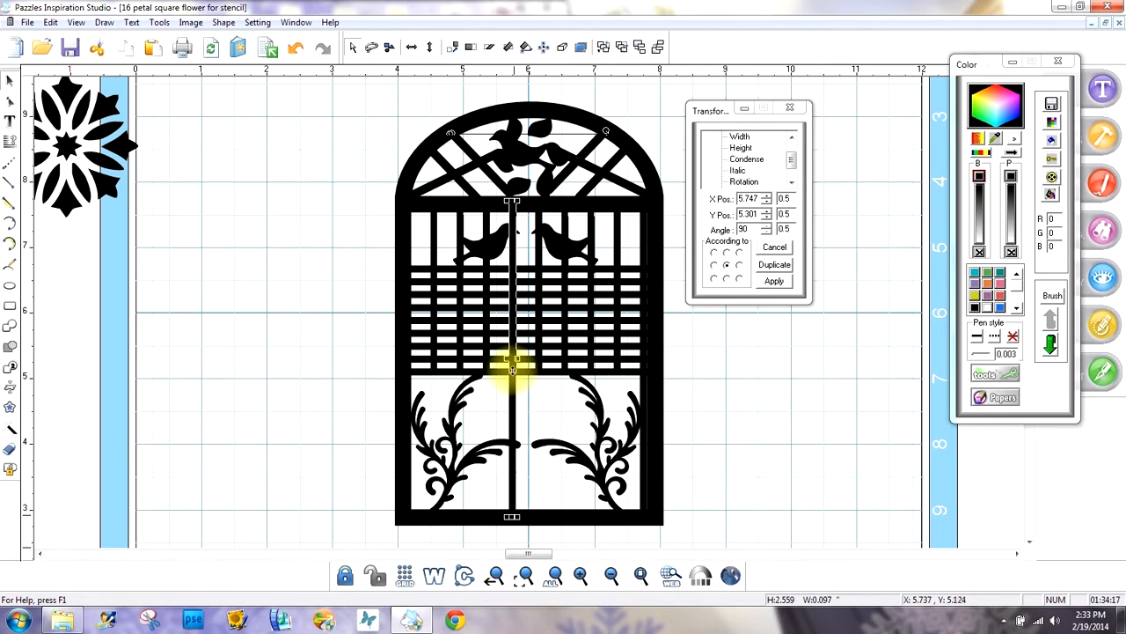
{"action": "key", "text": "Delete"}
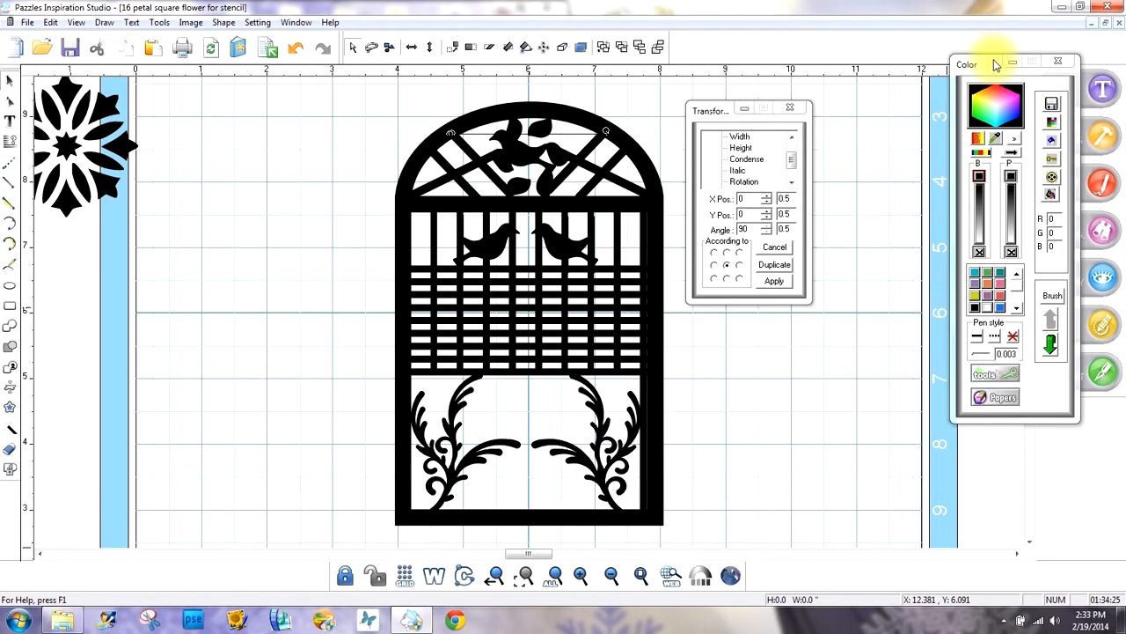
Browse the image library's Valentines & hearts collection and its neighbouring collections for a heart to add to the gate
{"action": "left_click_drag", "start_coordinate": [990, 65], "coordinate": [824, 78]}
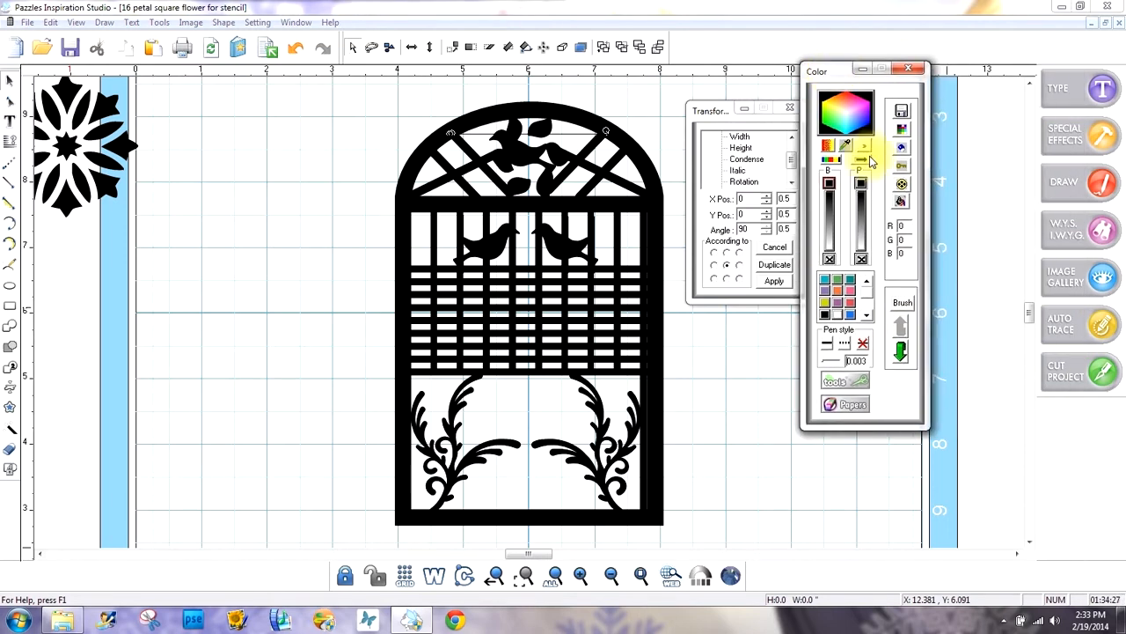
{"action": "left_click", "coordinate": [1097, 278]}
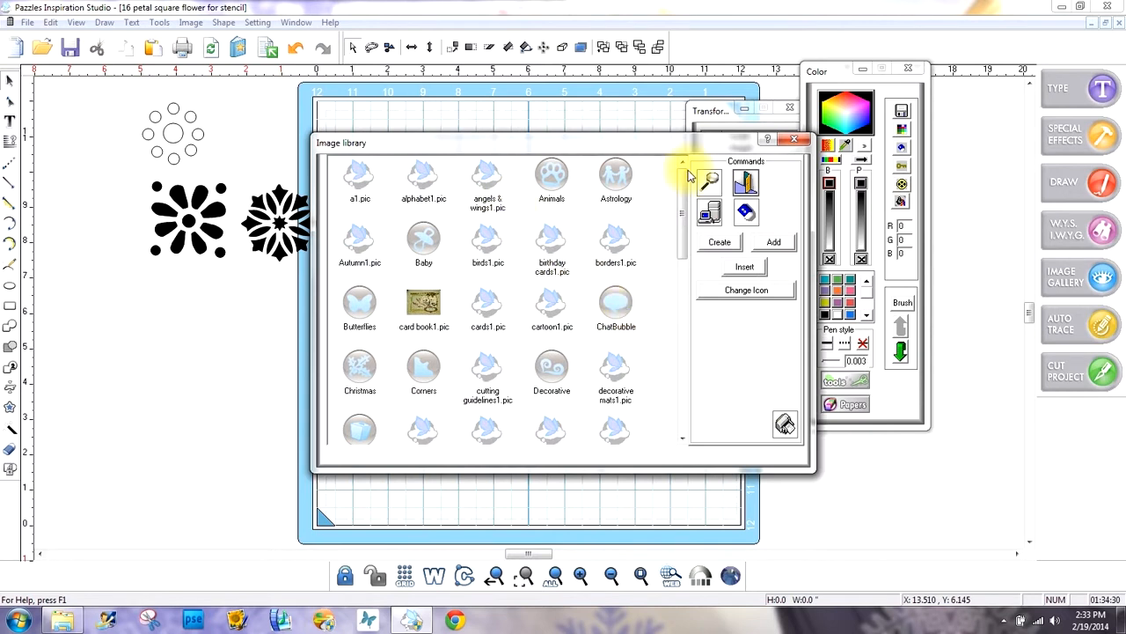
{"action": "left_click_drag", "start_coordinate": [687, 176], "coordinate": [680, 390]}
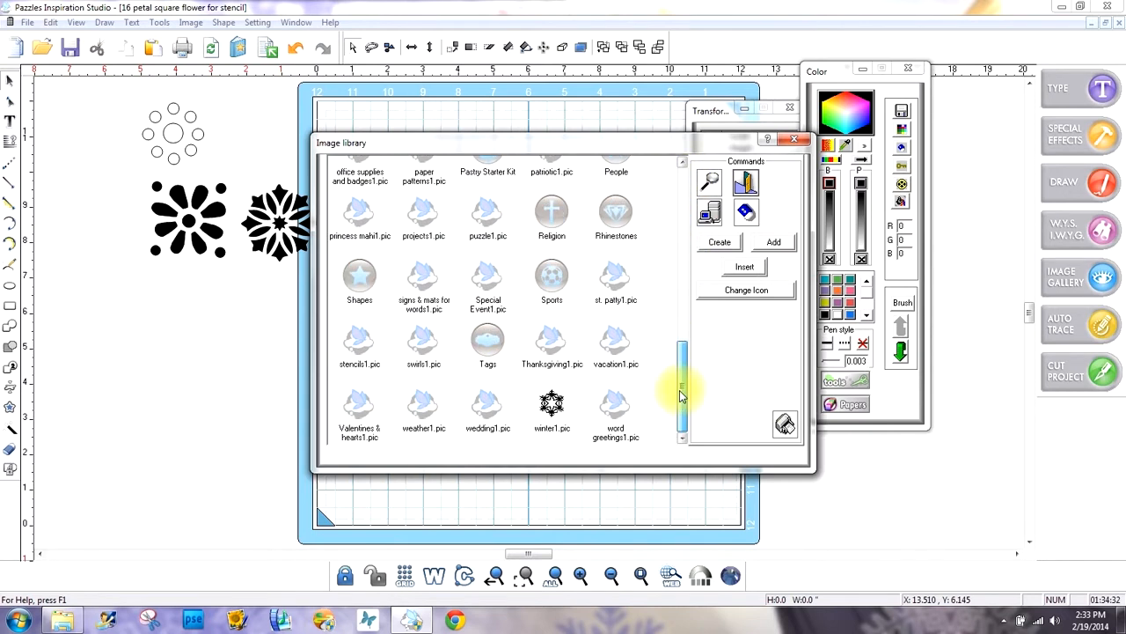
{"action": "left_click", "coordinate": [361, 402]}
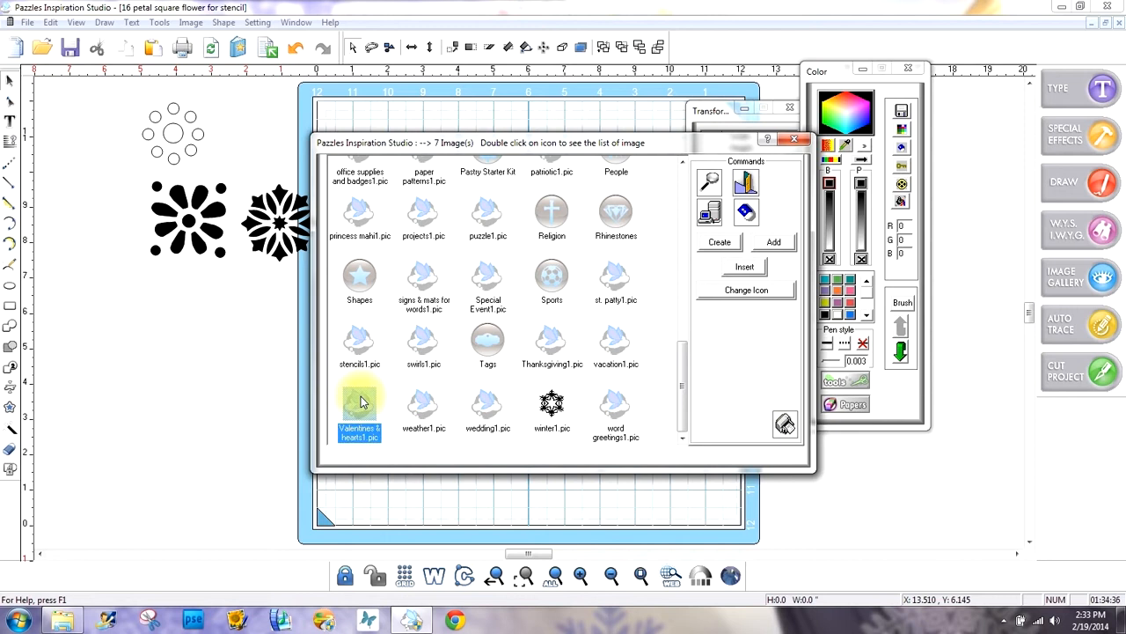
{"action": "double_click", "coordinate": [359, 402]}
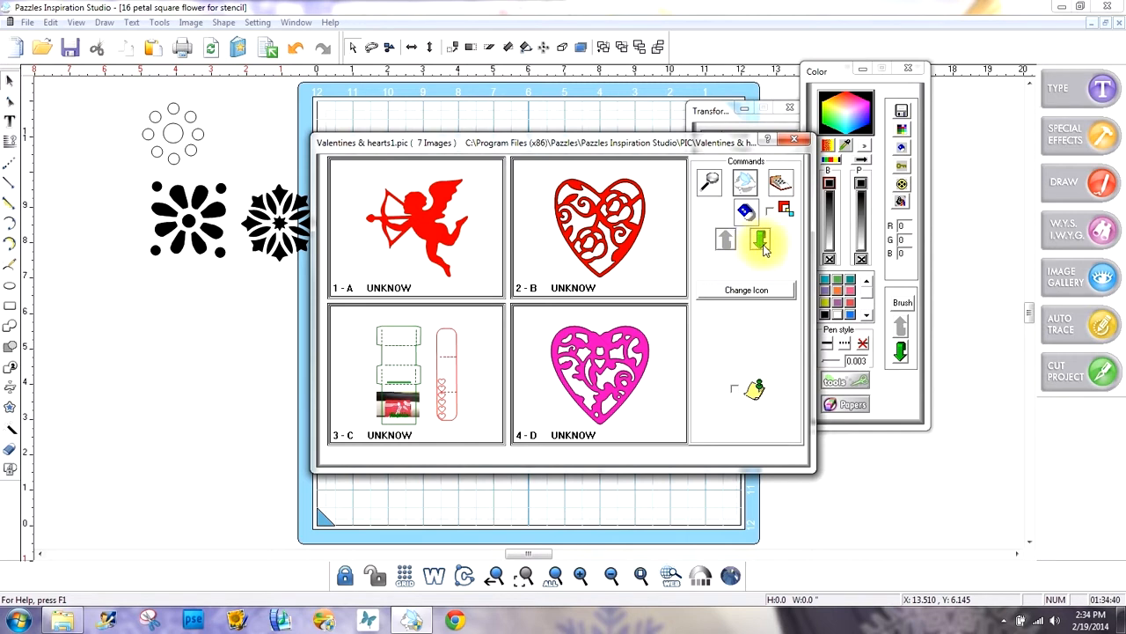
{"action": "left_click", "coordinate": [761, 245]}
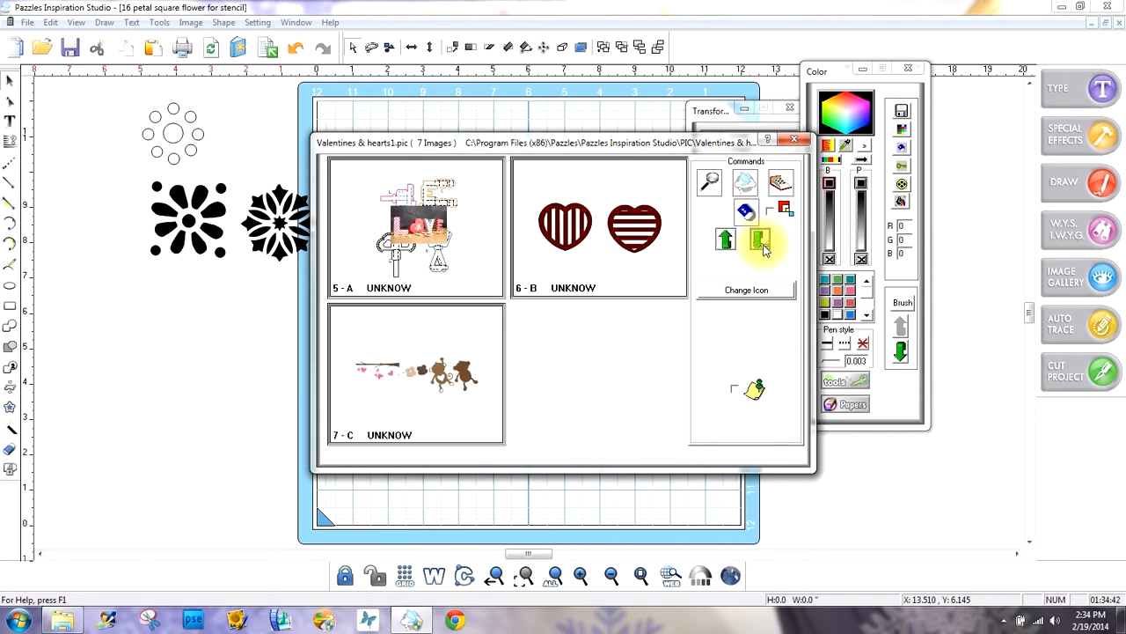
{"action": "left_click", "coordinate": [726, 239]}
{"action": "left_click", "coordinate": [726, 239]}
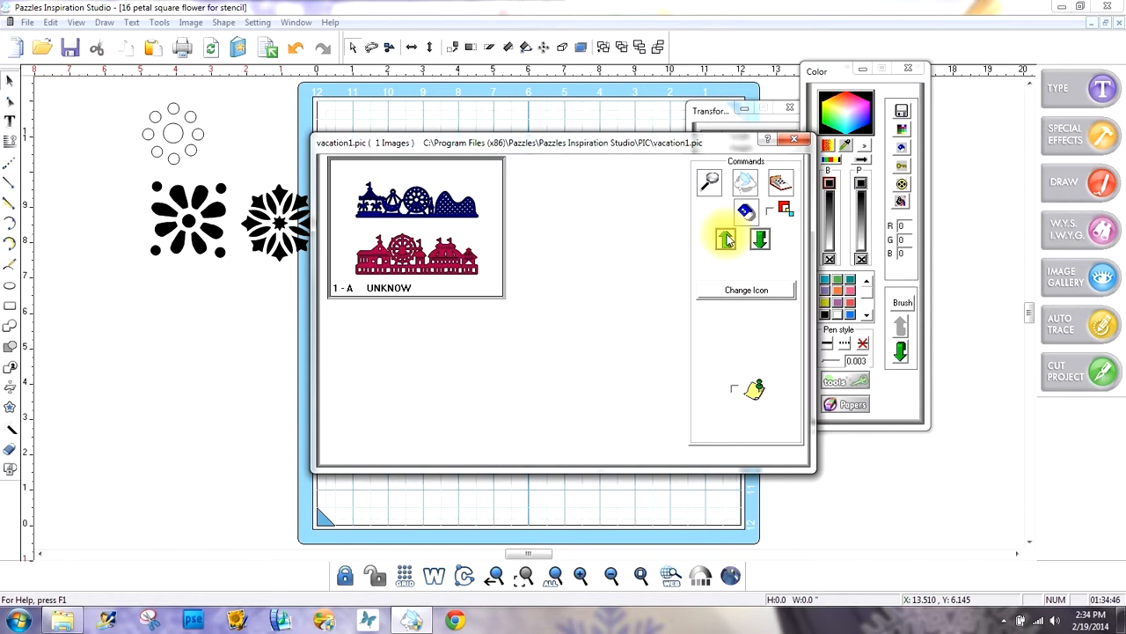
{"action": "left_click", "coordinate": [762, 246]}
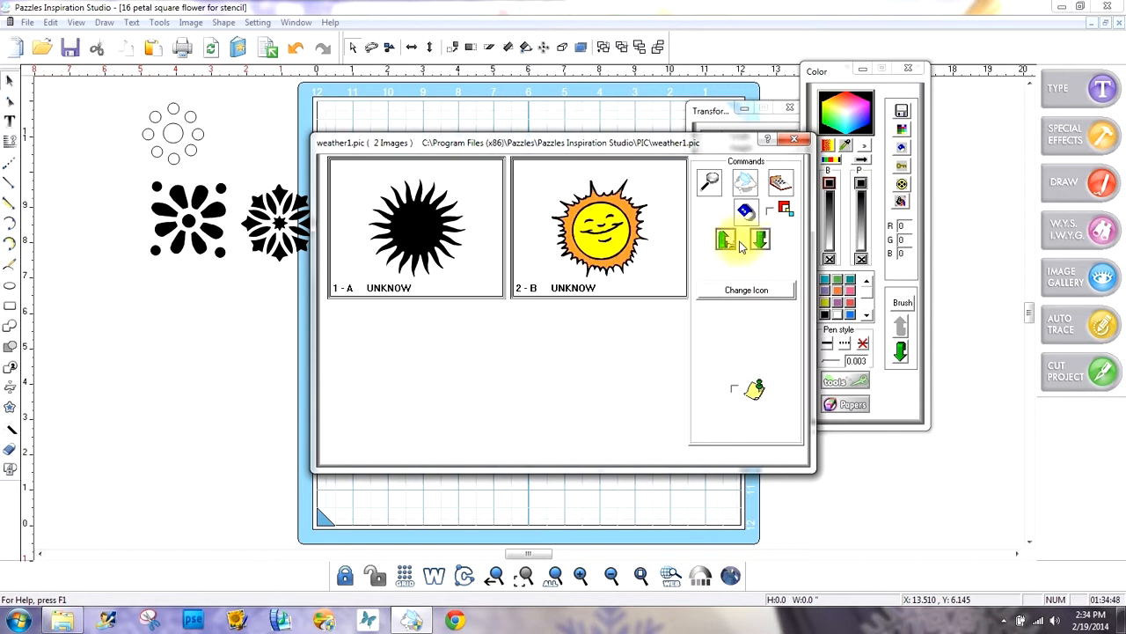
{"action": "left_click", "coordinate": [782, 192]}
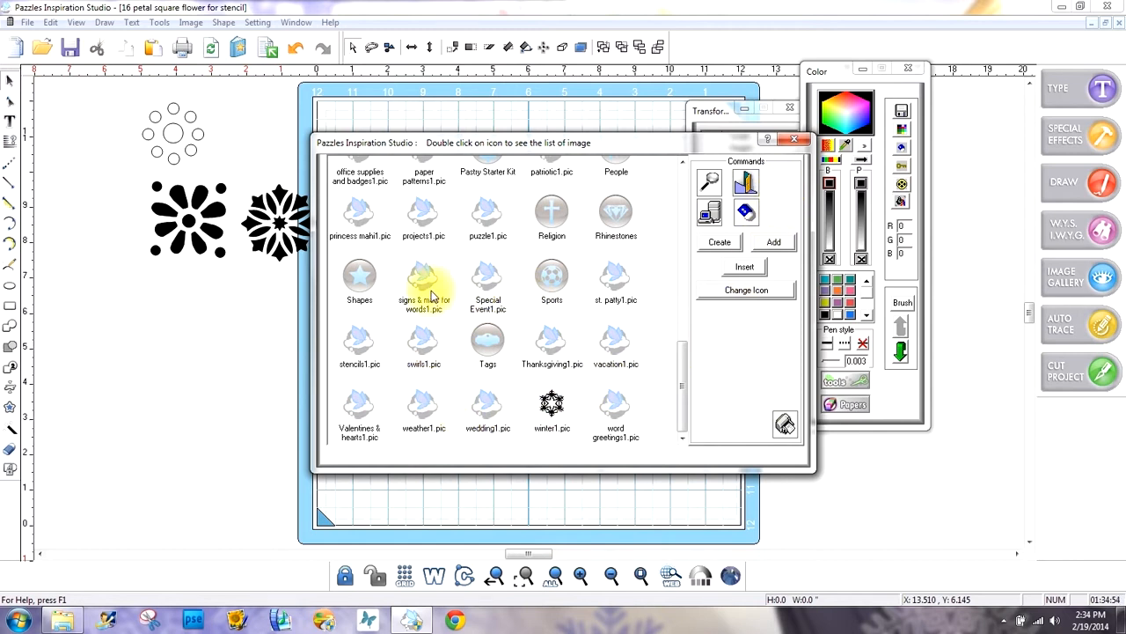
Insert the plain solid heart, image 10 - B, from the library's Shapes collection into the document
{"action": "double_click", "coordinate": [359, 276]}
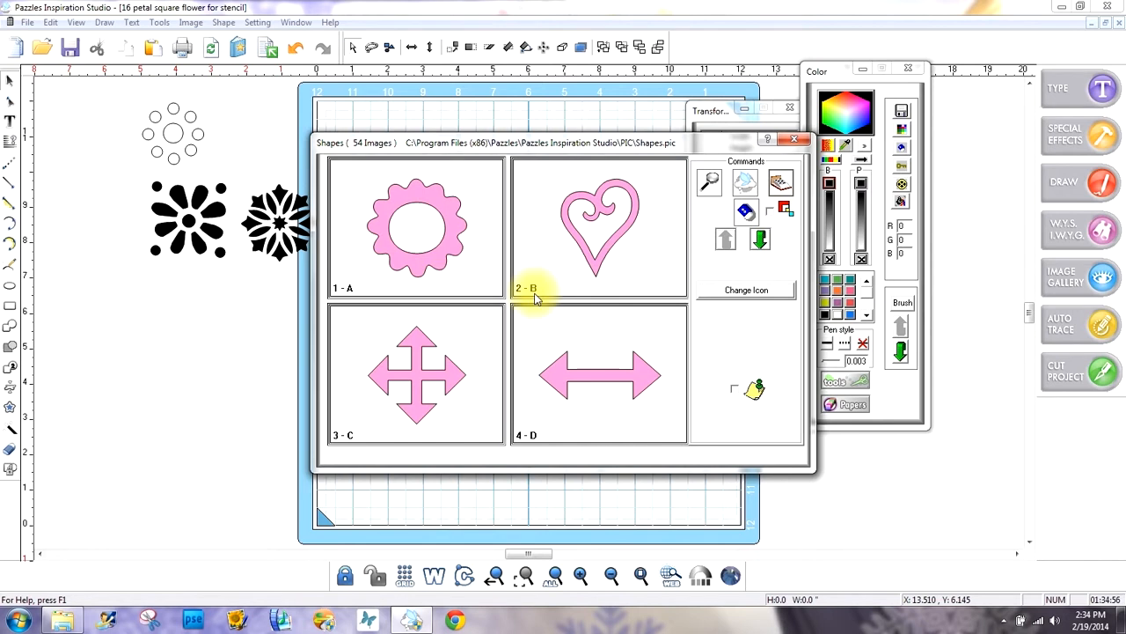
{"action": "left_click", "coordinate": [760, 242]}
{"action": "left_click", "coordinate": [760, 242]}
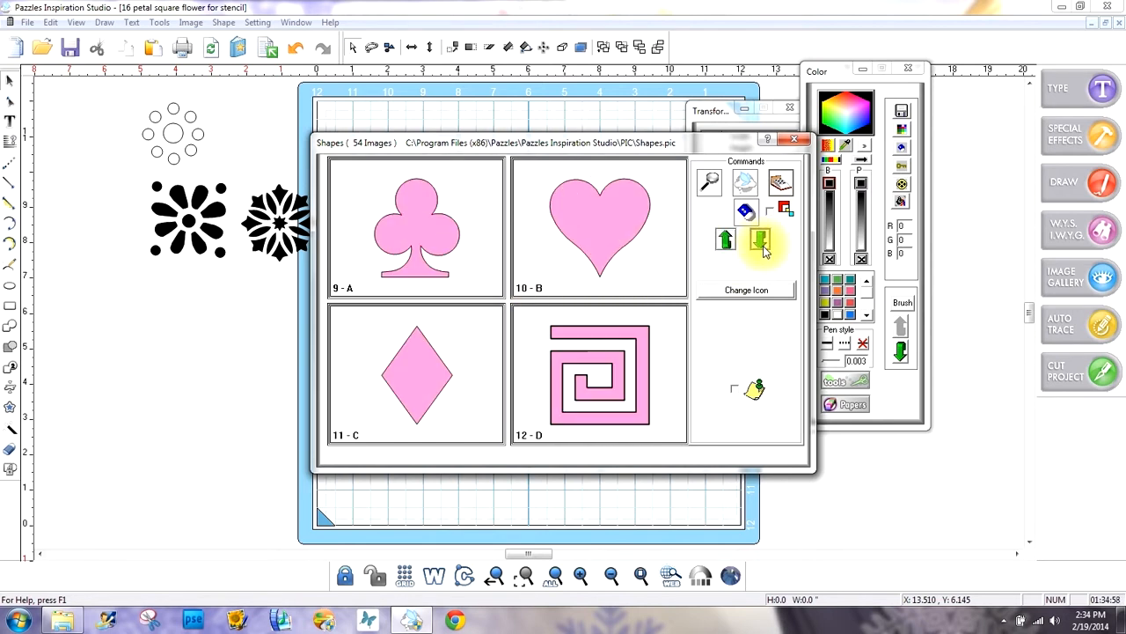
{"action": "double_click", "coordinate": [600, 222]}
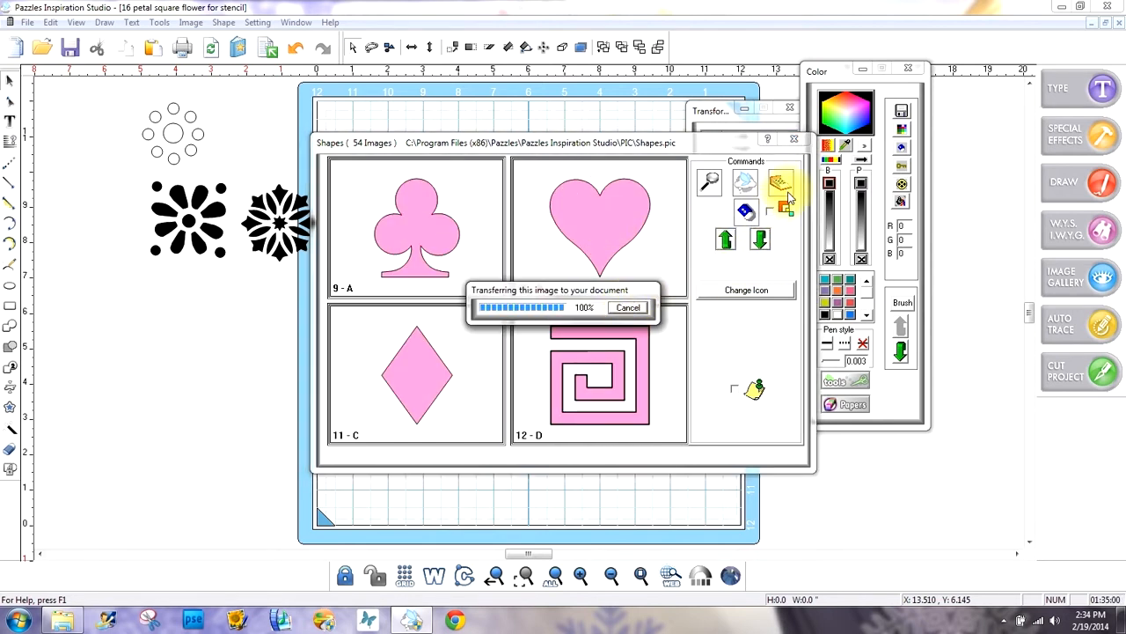
{"action": "left_click", "coordinate": [795, 139]}
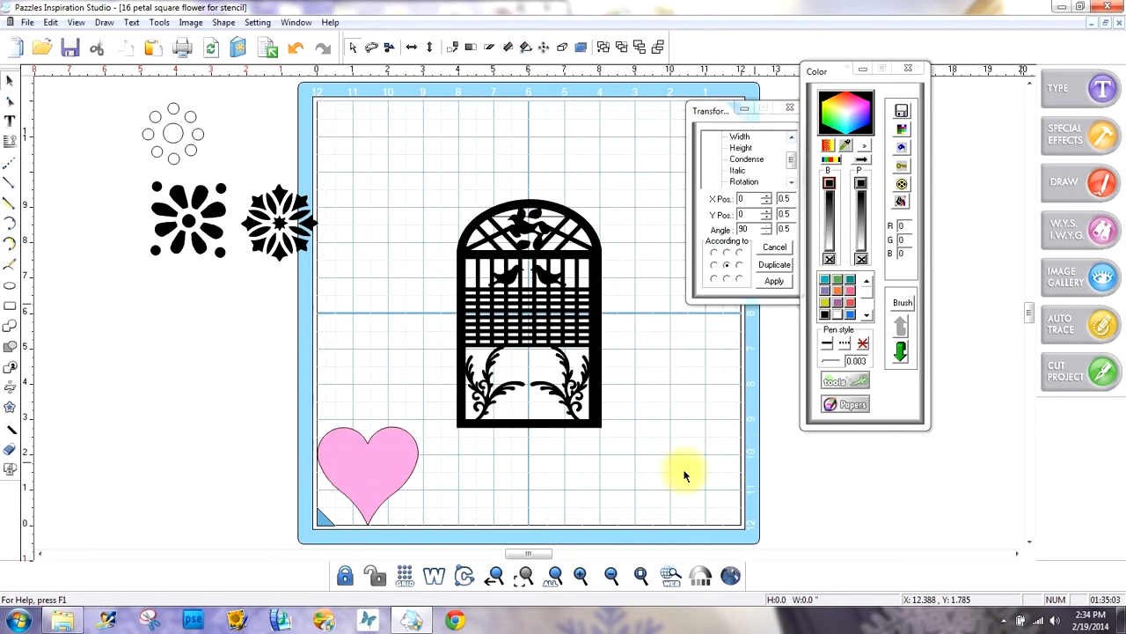
Scale the heart down to about 1.18 wide by 1.16 high and place it in the centre of the gate's lattice
{"action": "left_click", "coordinate": [372, 462]}
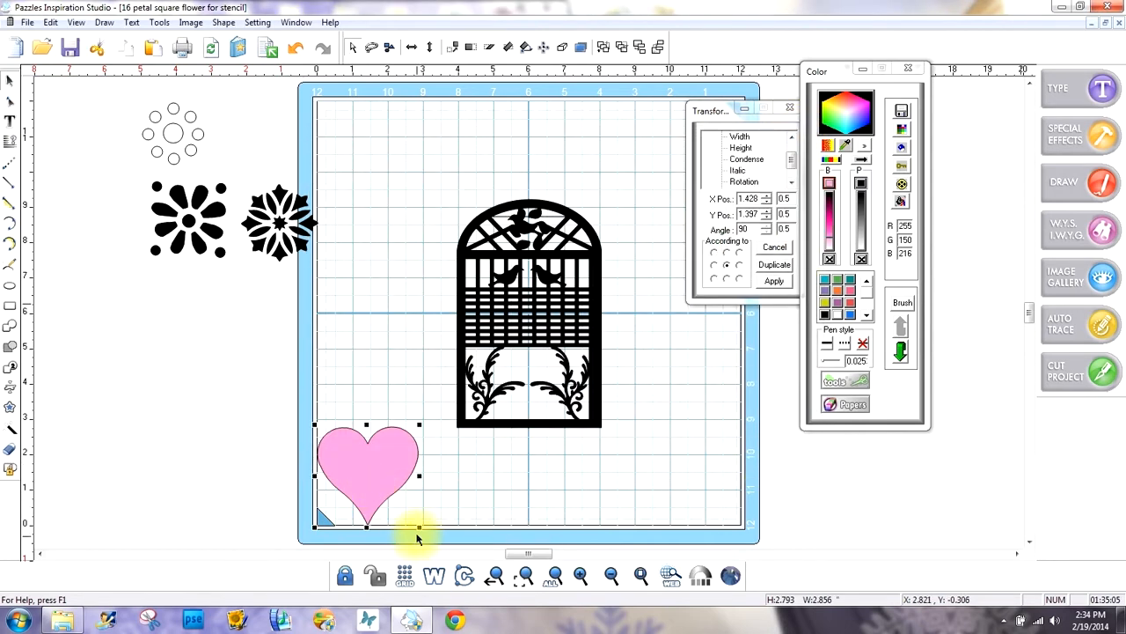
{"action": "left_click_drag", "start_coordinate": [417, 526], "coordinate": [361, 468]}
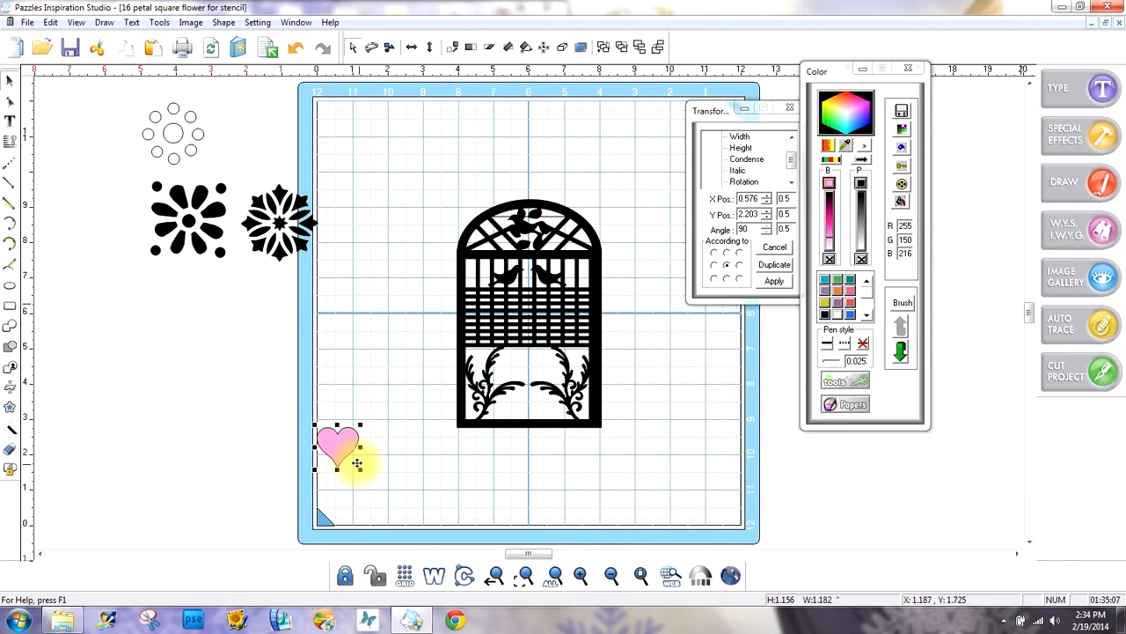
{"action": "left_click_drag", "start_coordinate": [344, 428], "coordinate": [527, 306]}
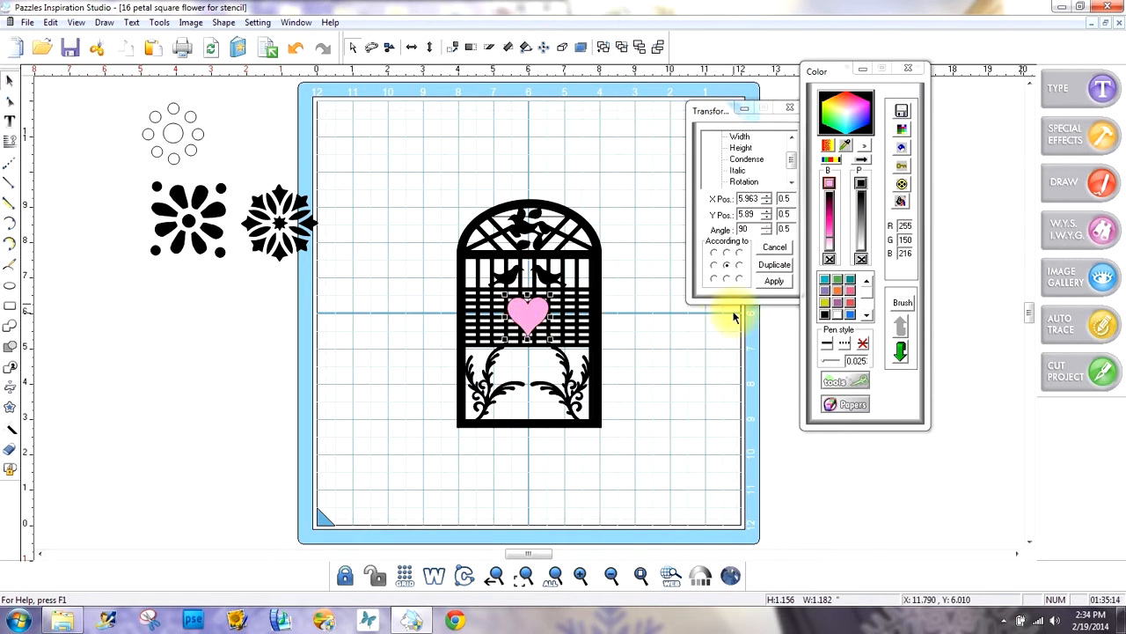
Color the heart black and place a copy of it outside the gate, beside its left edge
{"action": "left_click", "coordinate": [825, 317]}
{"action": "left_click", "coordinate": [824, 317]}
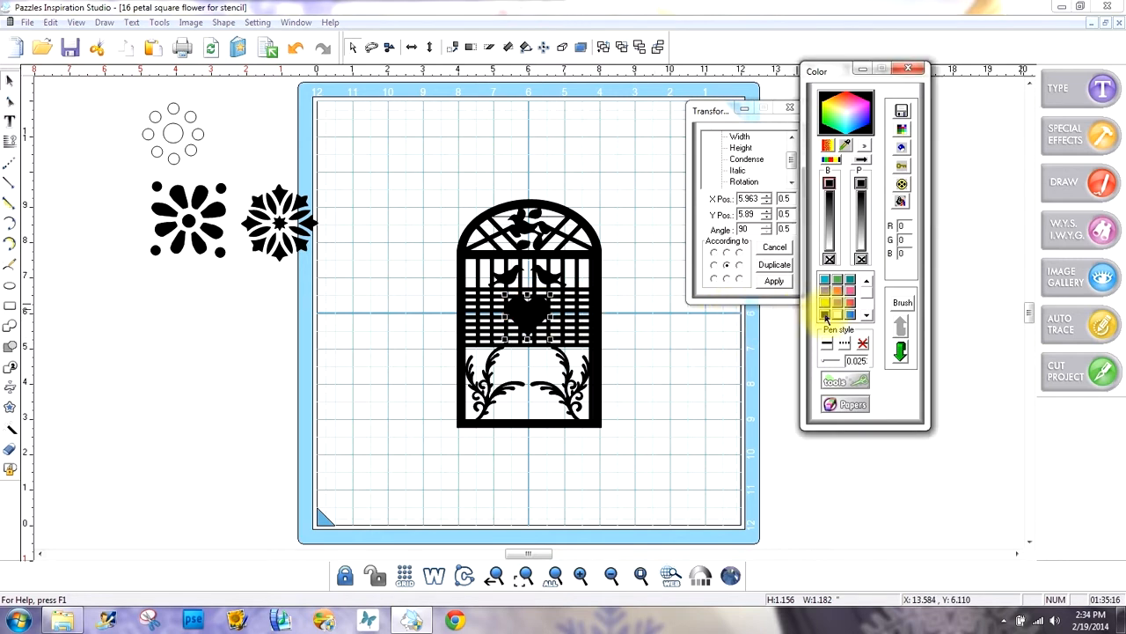
{"action": "left_click", "coordinate": [714, 382]}
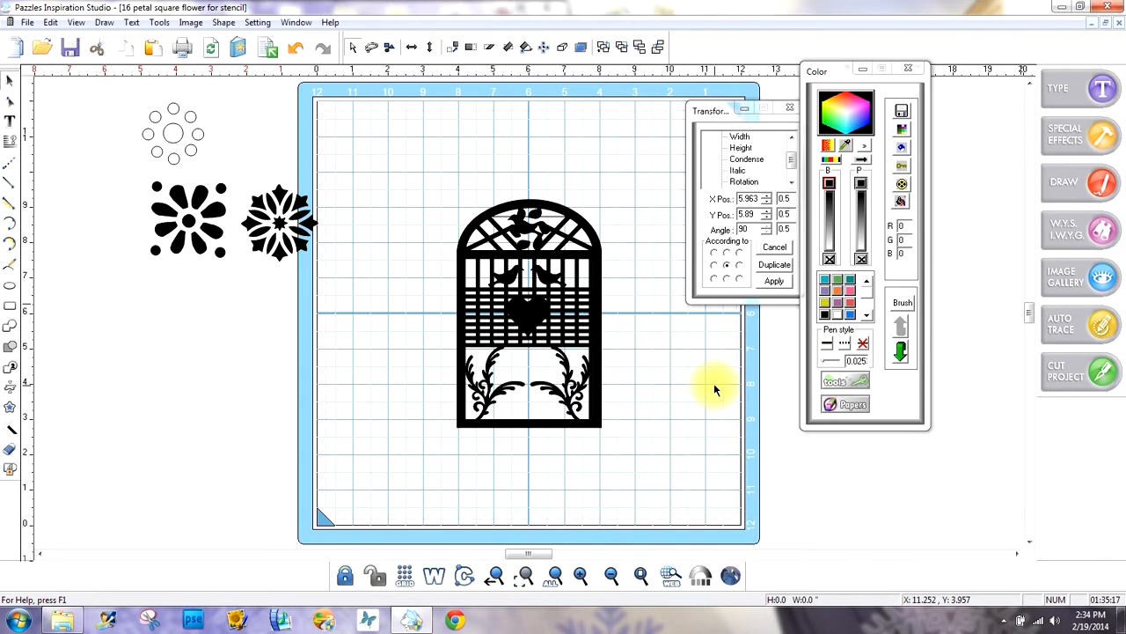
{"action": "left_click", "coordinate": [530, 319]}
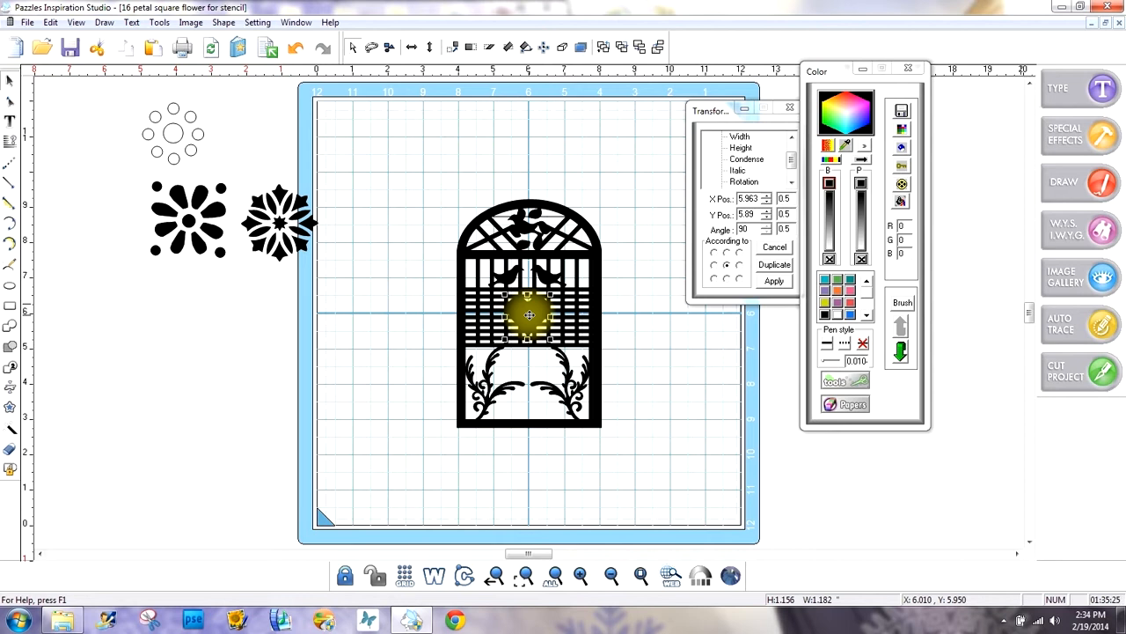
{"action": "left_click_drag", "start_coordinate": [529, 315], "coordinate": [406, 309]}
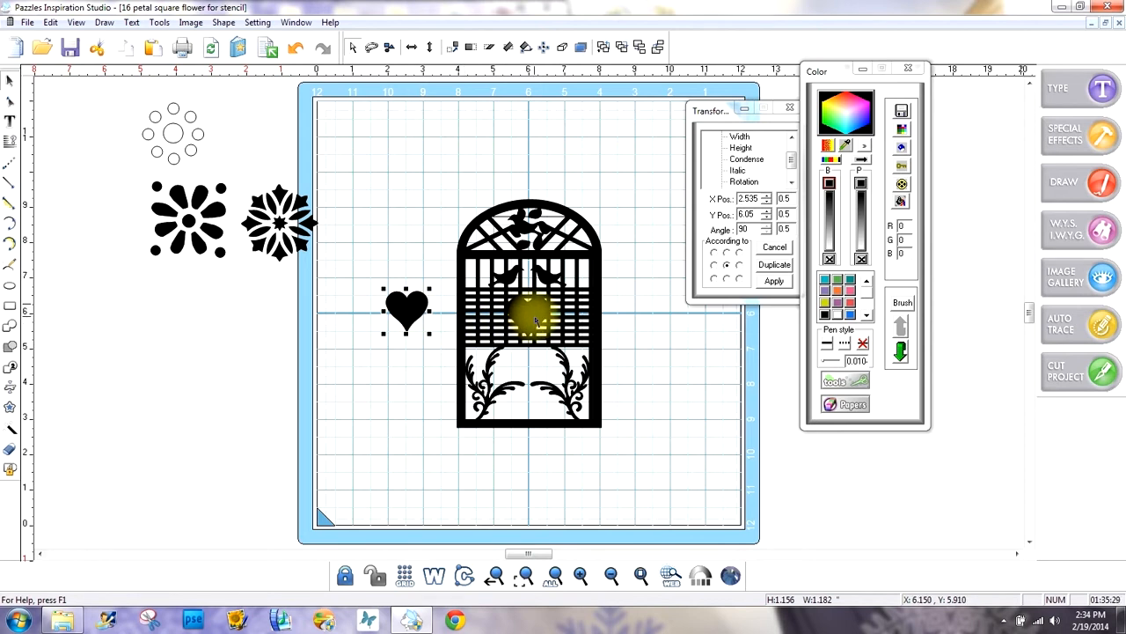
{"action": "left_click", "coordinate": [529, 321]}
{"action": "left_click", "coordinate": [598, 316]}
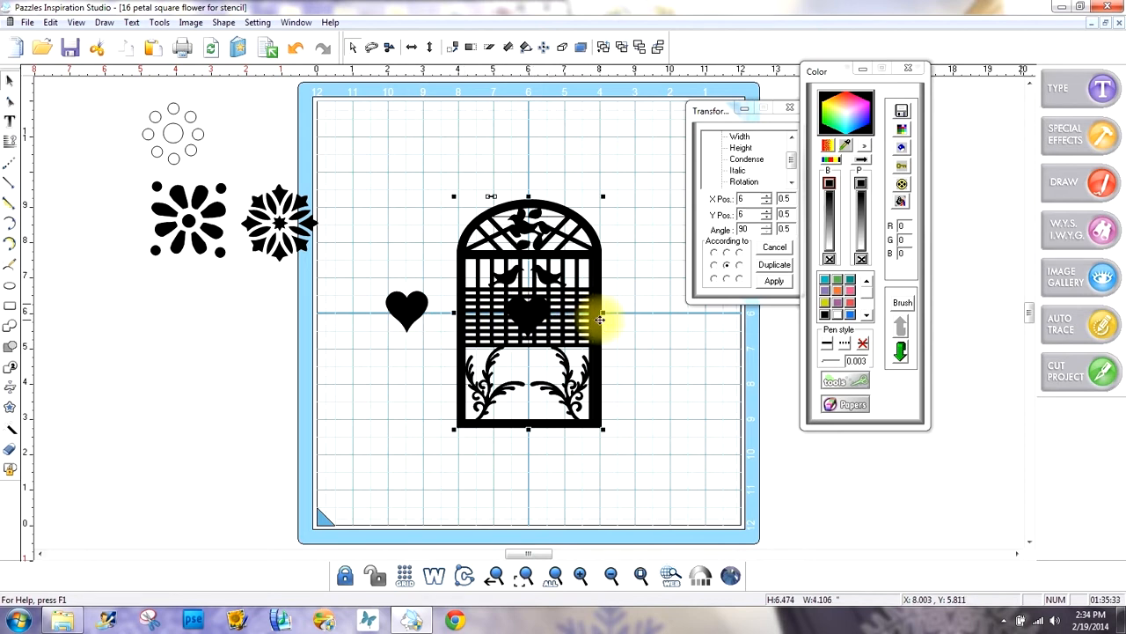
{"action": "left_click", "coordinate": [10, 143]}
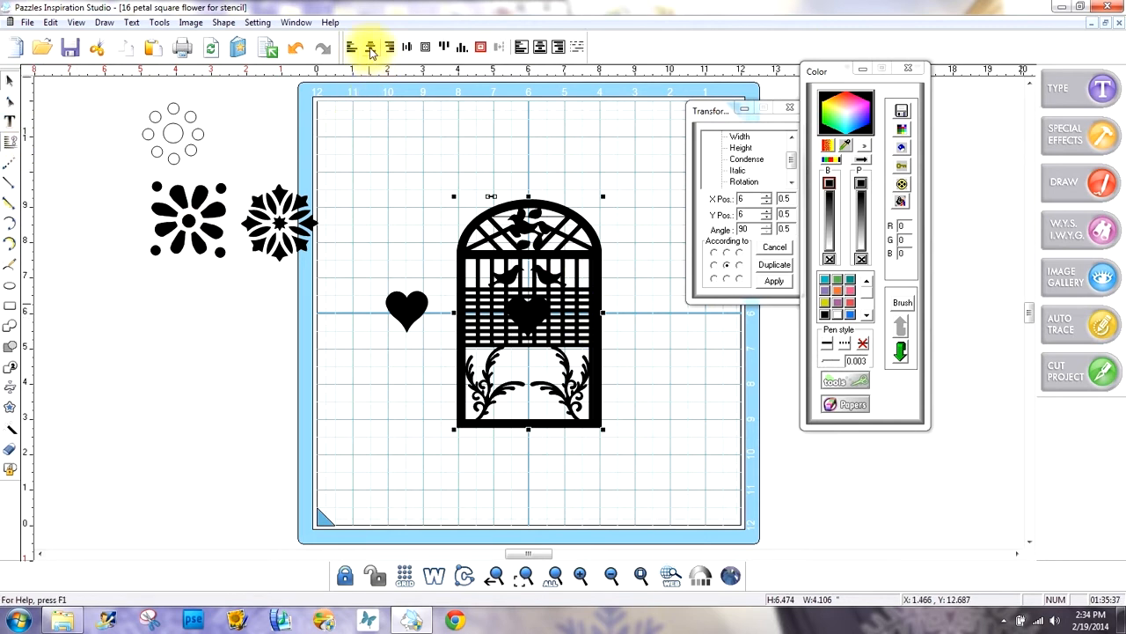
{"action": "left_click", "coordinate": [596, 277]}
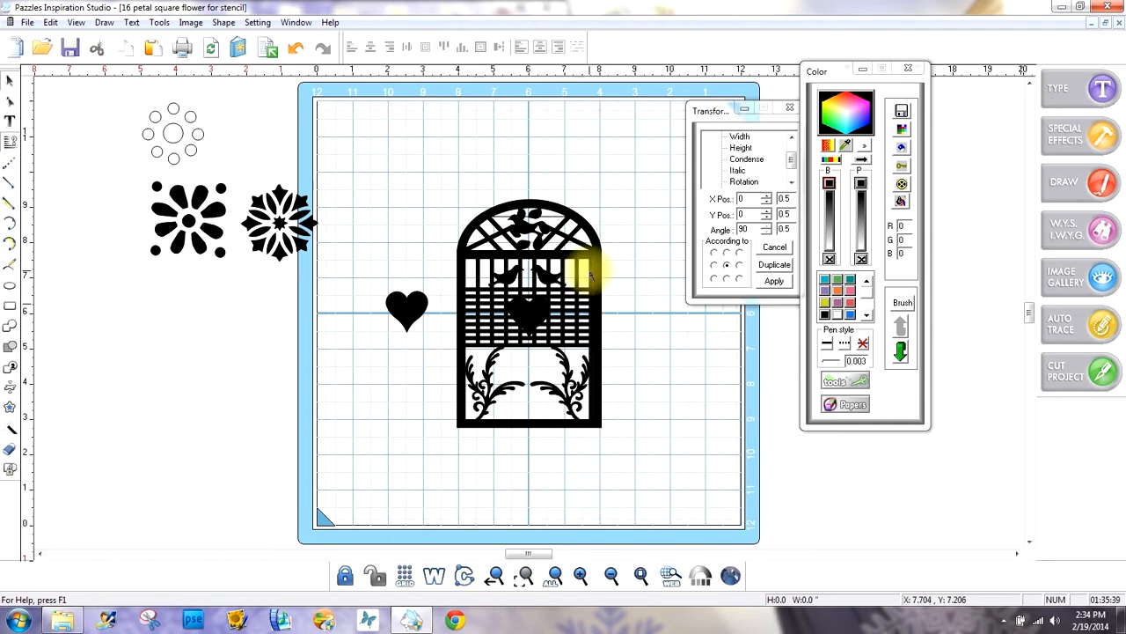
{"action": "left_click", "coordinate": [591, 273]}
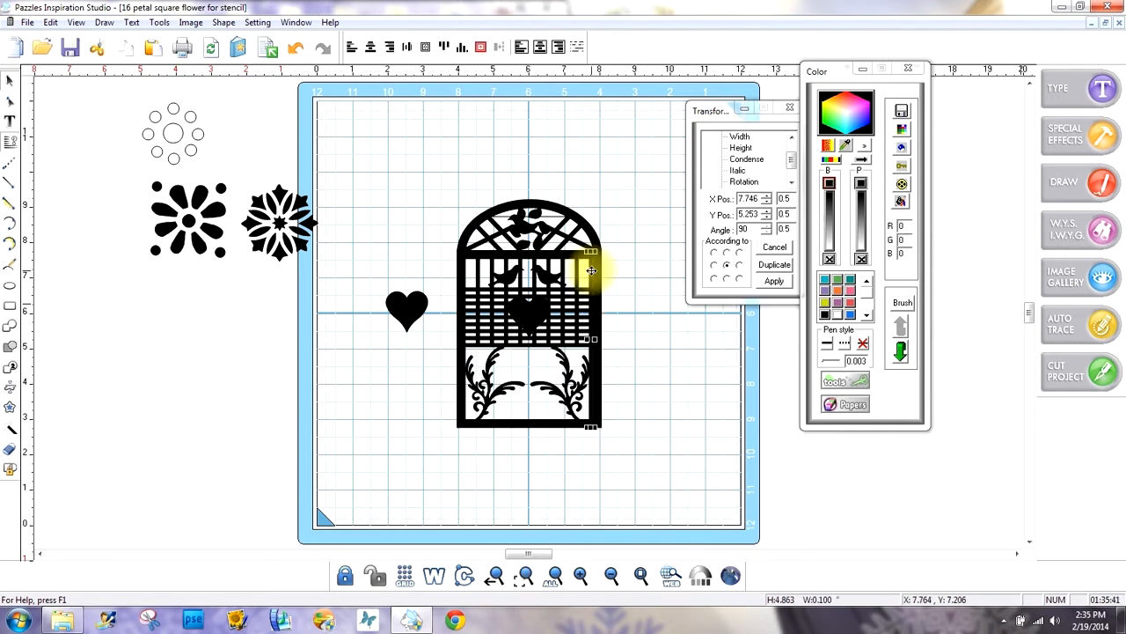
{"action": "left_click", "coordinate": [592, 274]}
{"action": "left_click", "coordinate": [636, 337]}
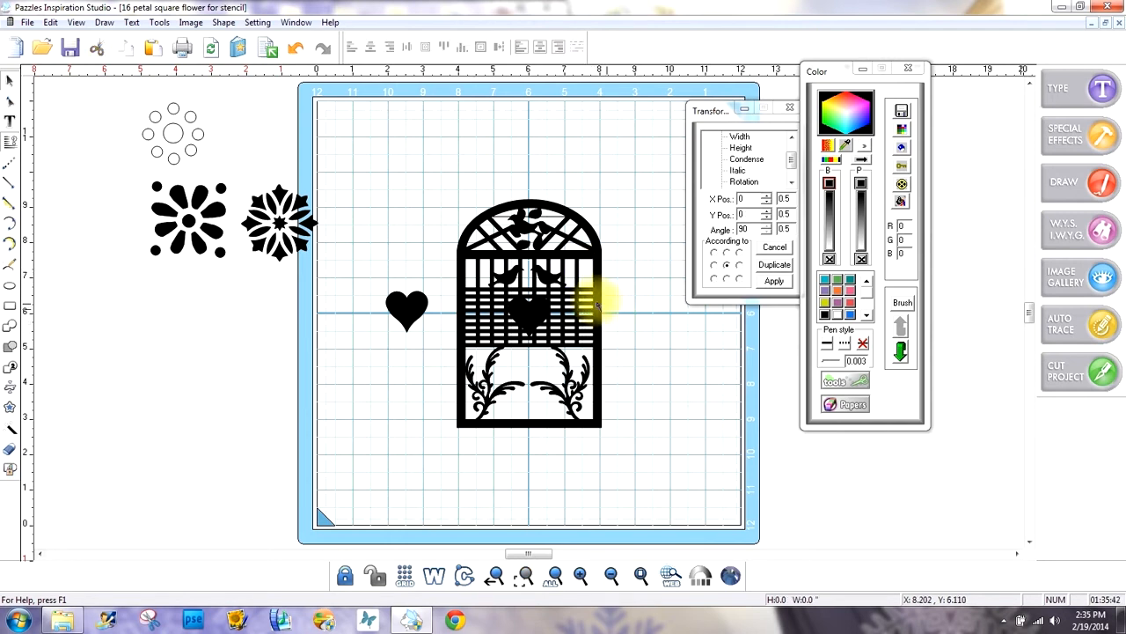
{"action": "left_click", "coordinate": [578, 278]}
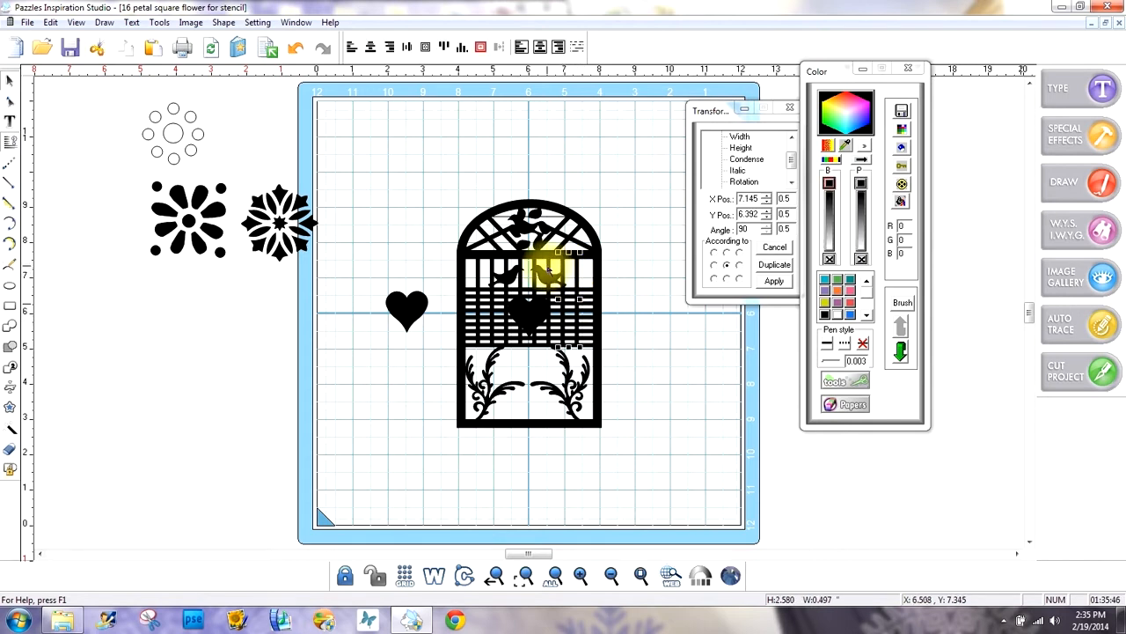
{"action": "left_click", "coordinate": [548, 266], "text": "shift"}
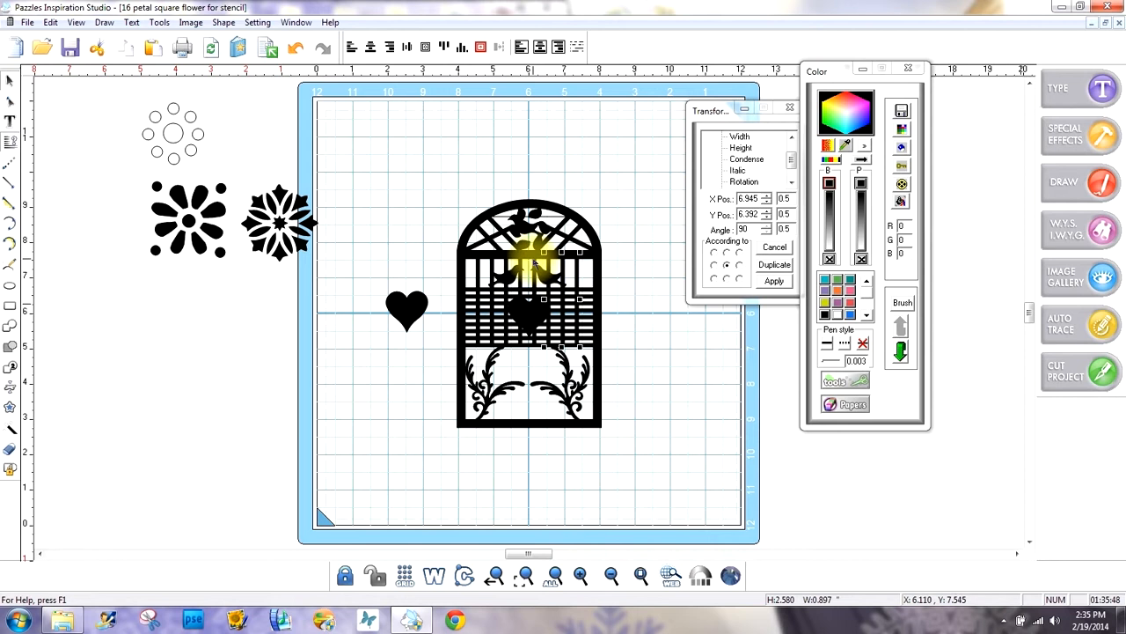
{"action": "left_click", "coordinate": [622, 301]}
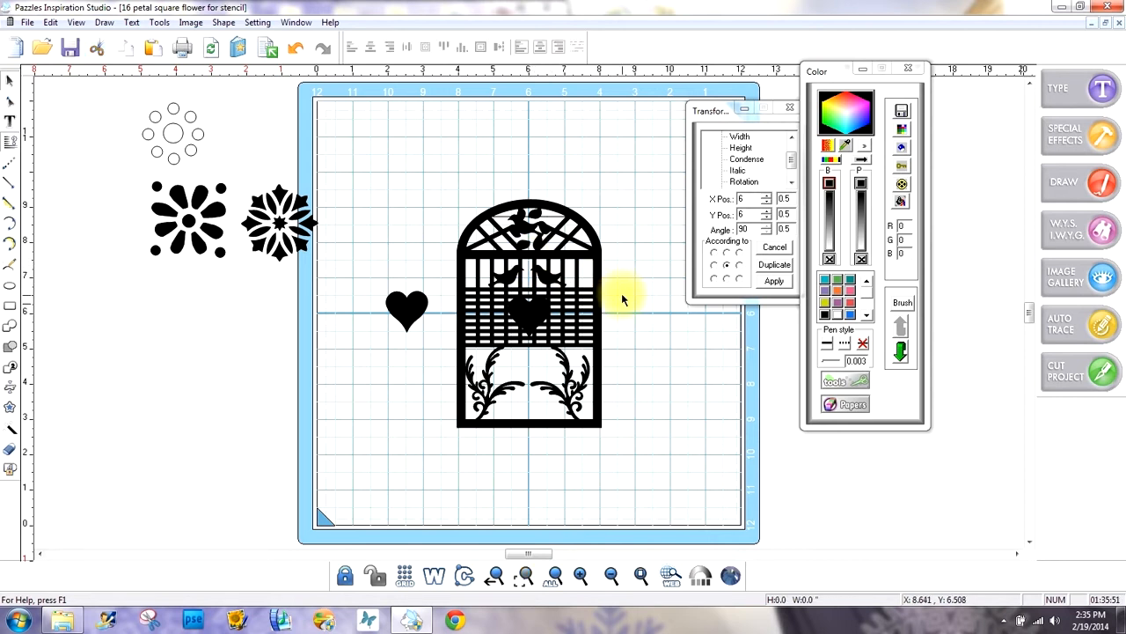
{"action": "left_click", "coordinate": [578, 280]}
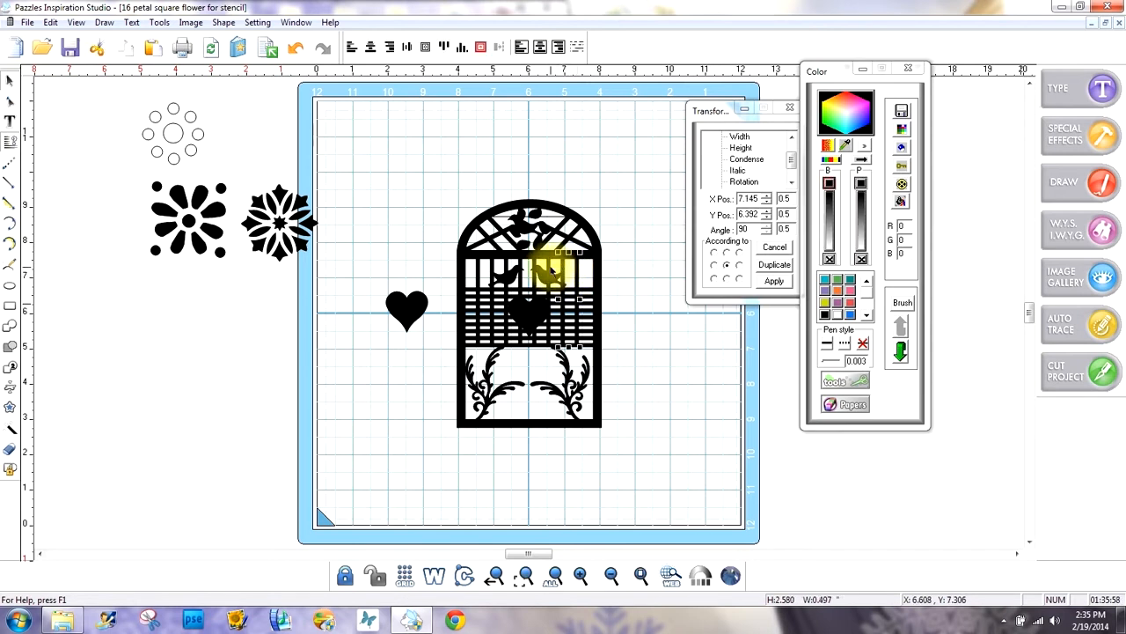
{"action": "left_click", "coordinate": [639, 323]}
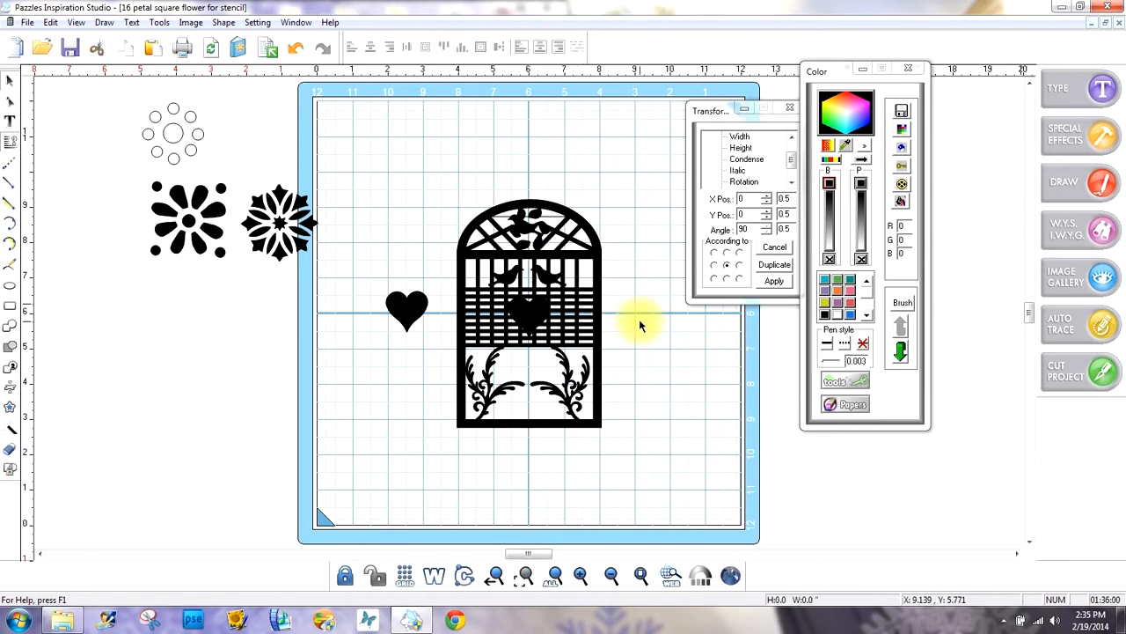
Group all the vertical bars of the gate's lattice into one object
{"action": "left_click", "coordinate": [581, 574]}
{"action": "left_click", "coordinate": [633, 374]}
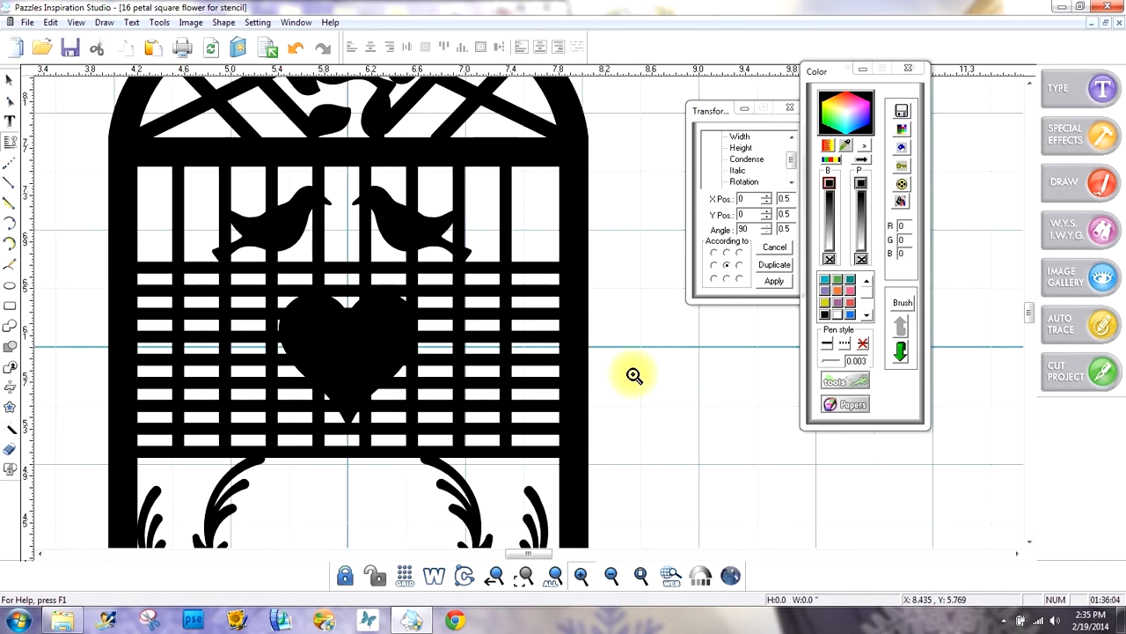
{"action": "left_click", "coordinate": [10, 80]}
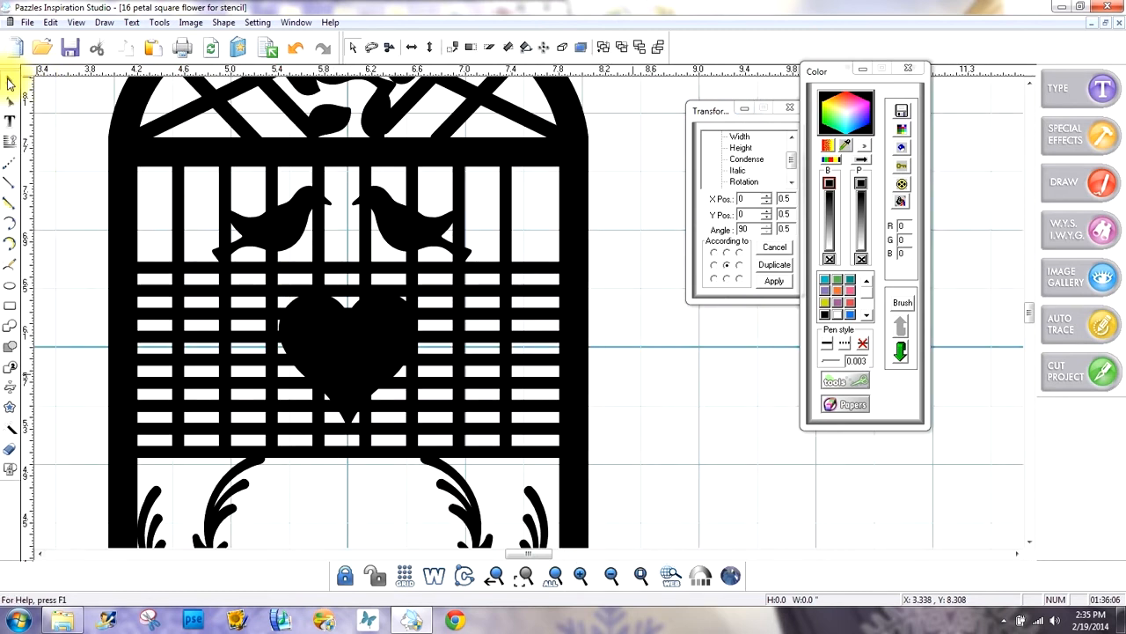
{"action": "left_click", "coordinate": [181, 208]}
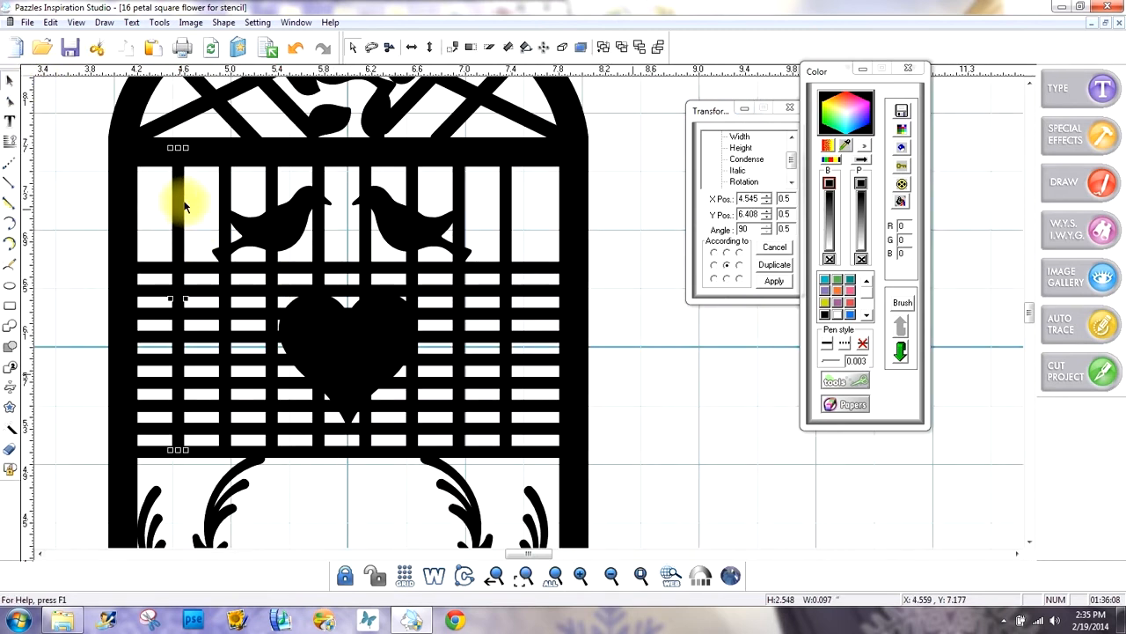
{"action": "left_click_drag", "start_coordinate": [223, 190], "coordinate": [499, 199]}
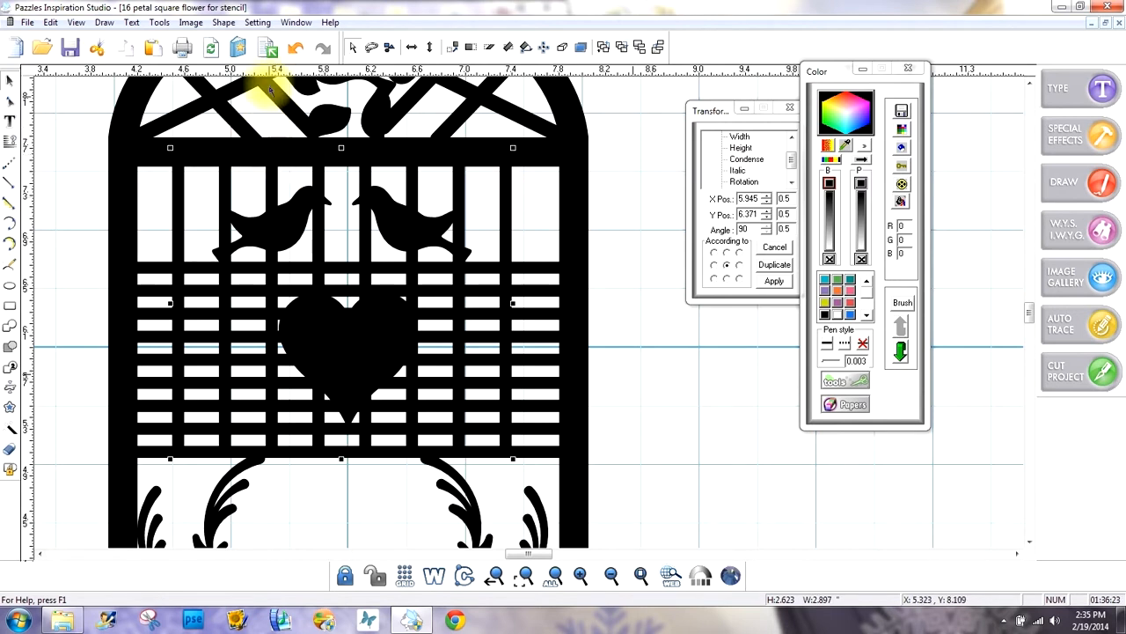
{"action": "left_click", "coordinate": [224, 22]}
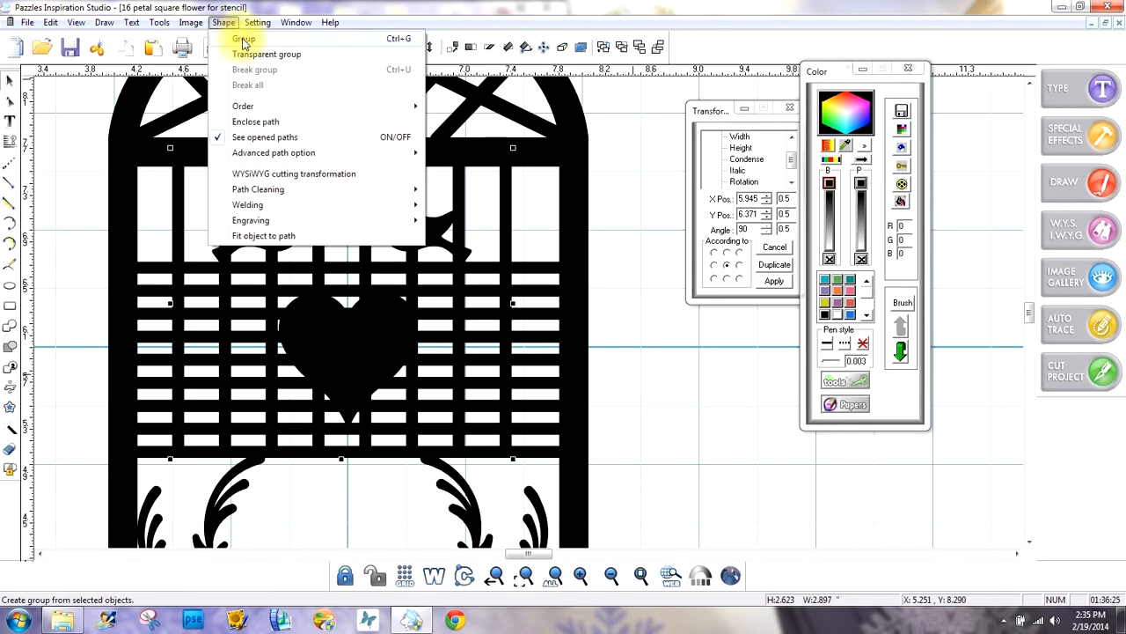
{"action": "left_click", "coordinate": [244, 39]}
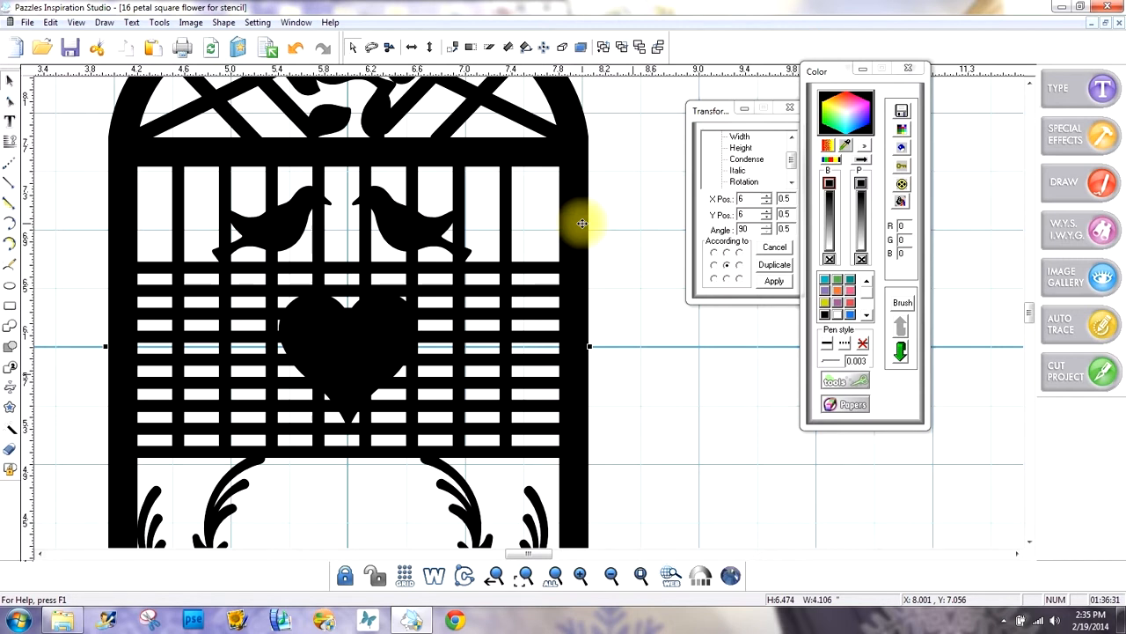
Center the grouped vertical bars horizontally on the gate's outer frame
{"action": "left_click", "coordinate": [9, 140]}
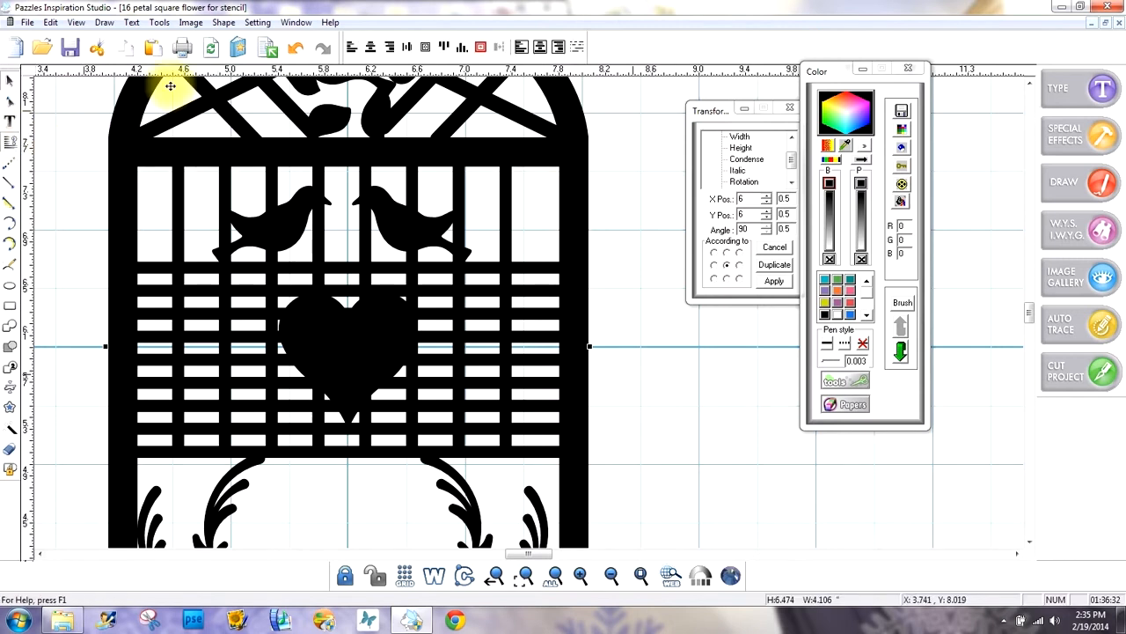
{"action": "left_click", "coordinate": [370, 46]}
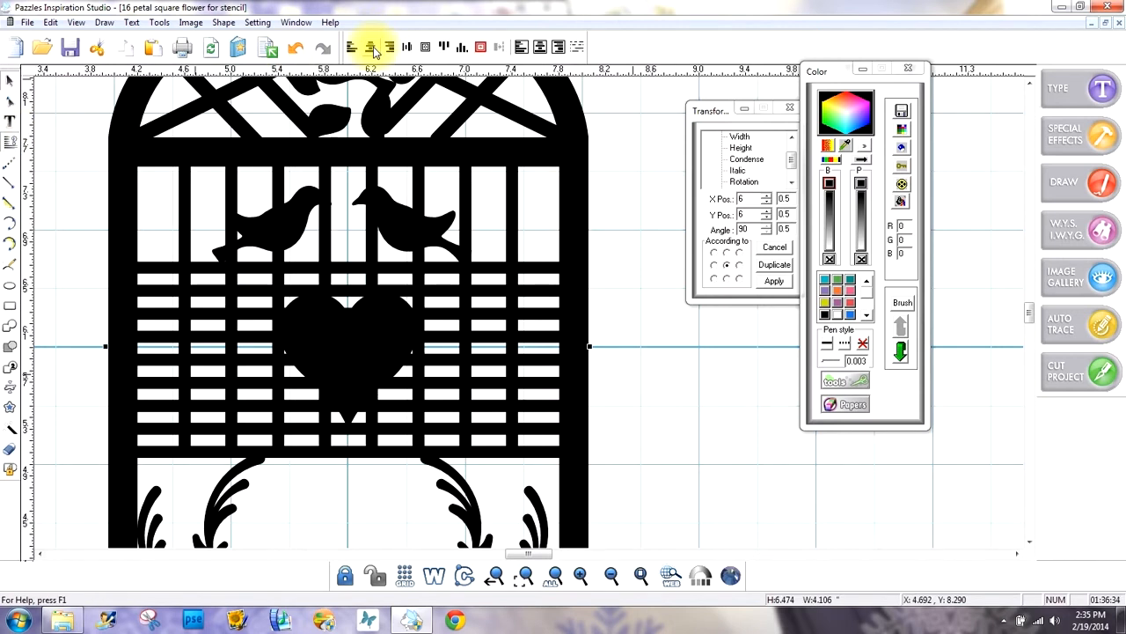
{"action": "left_click", "coordinate": [728, 415]}
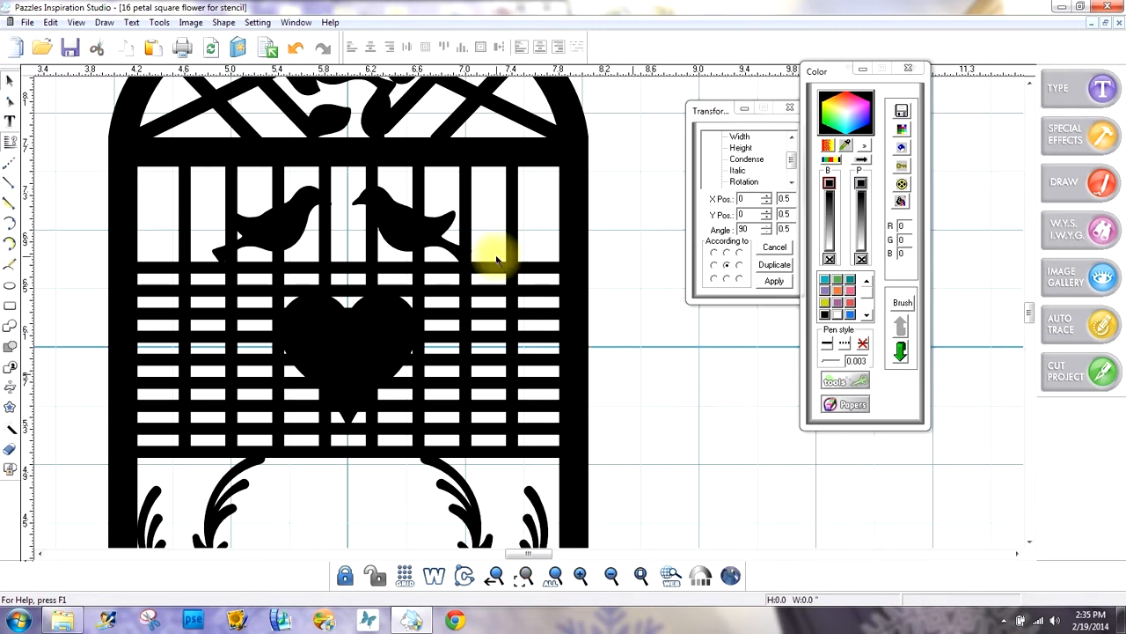
Try to group the two facing birds above the lattice and center them horizontally on the gate frame
{"action": "left_click", "coordinate": [460, 217]}
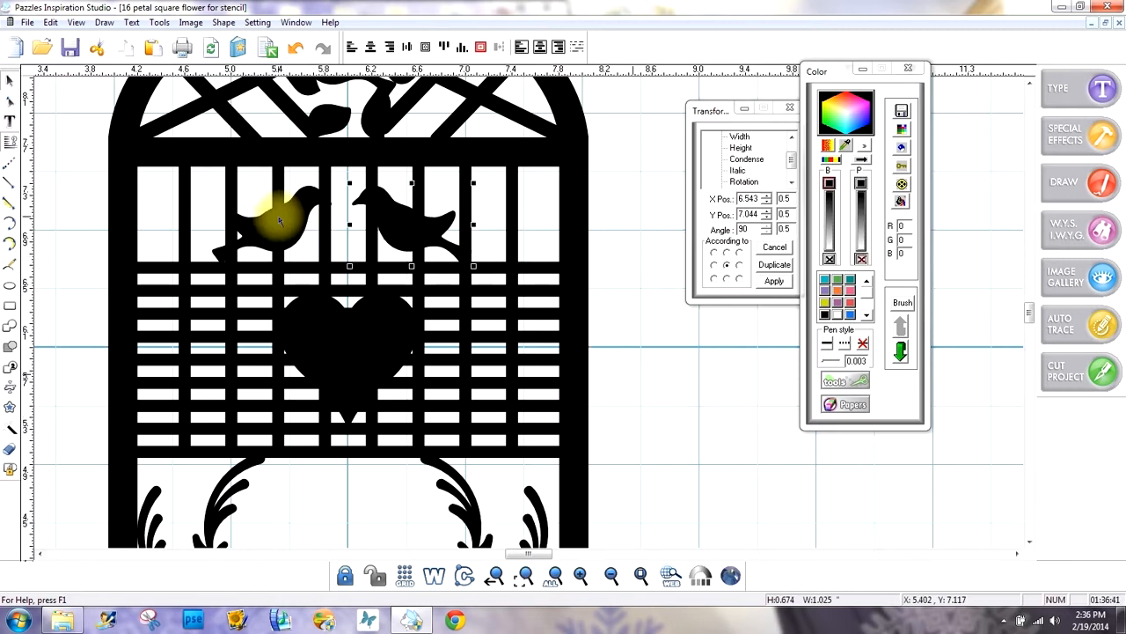
{"action": "left_click", "coordinate": [278, 215]}
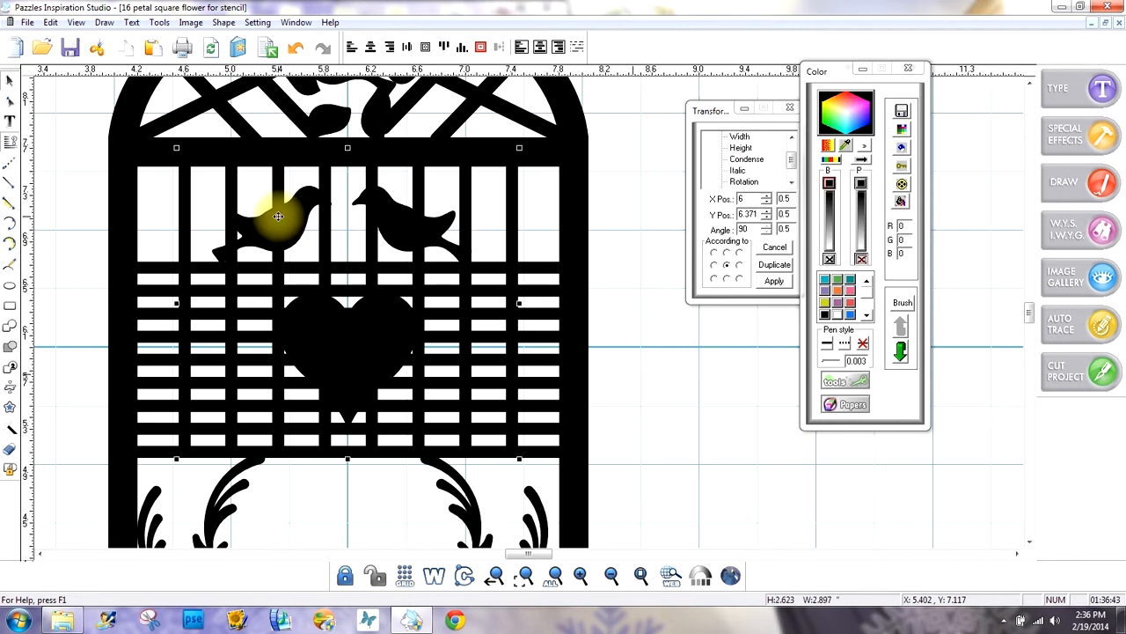
{"action": "left_click", "coordinate": [224, 23]}
{"action": "left_click", "coordinate": [240, 38]}
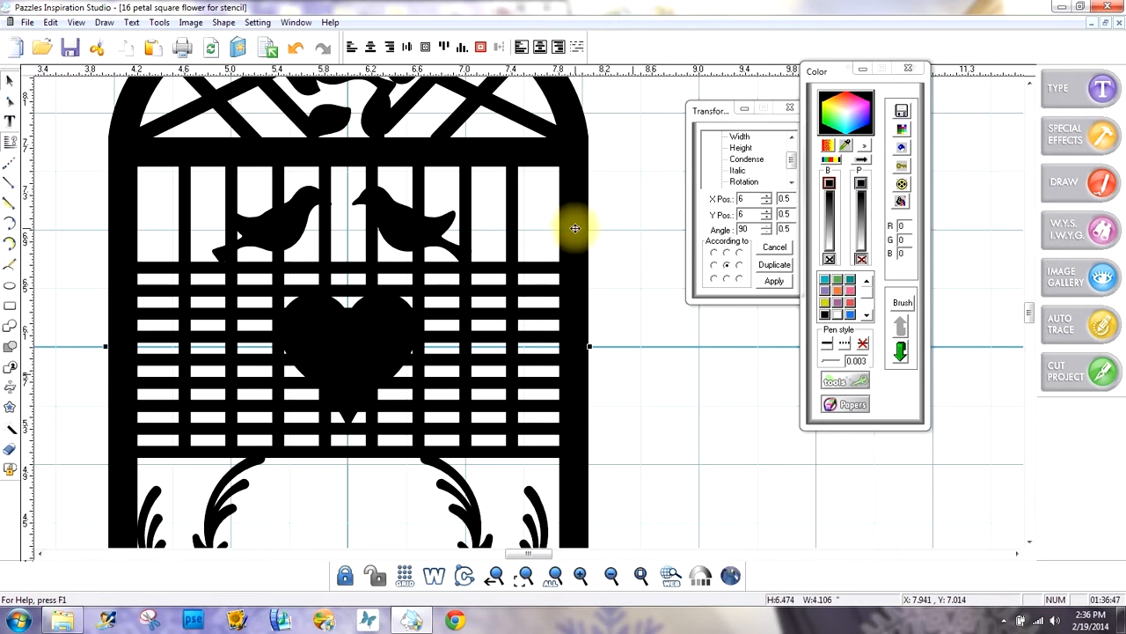
{"action": "left_click", "coordinate": [370, 47]}
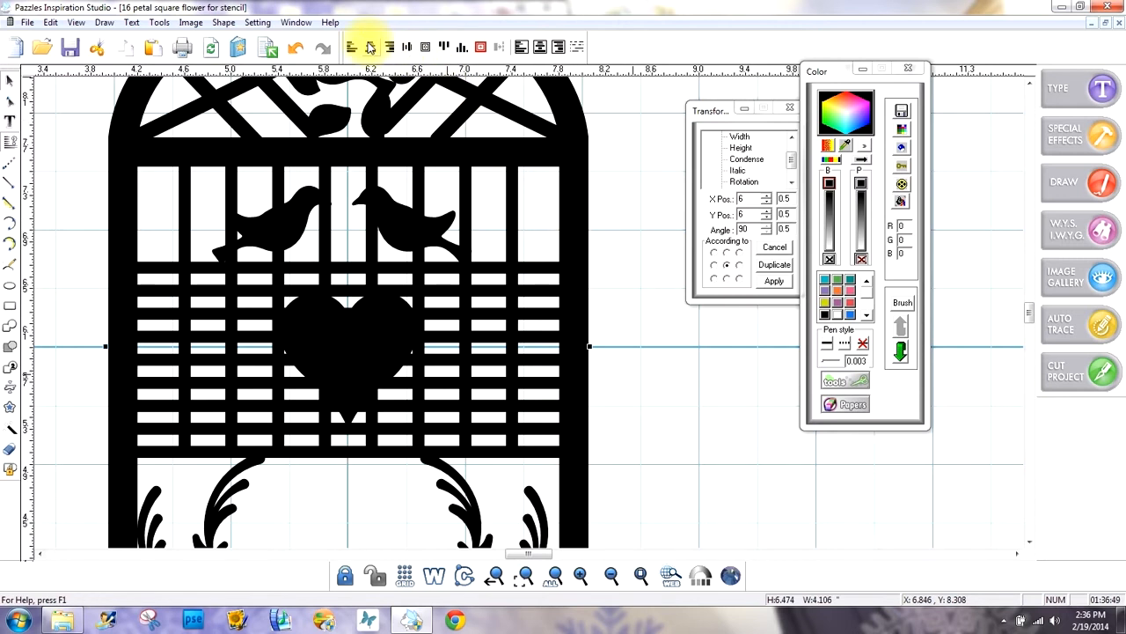
{"action": "left_click", "coordinate": [678, 352]}
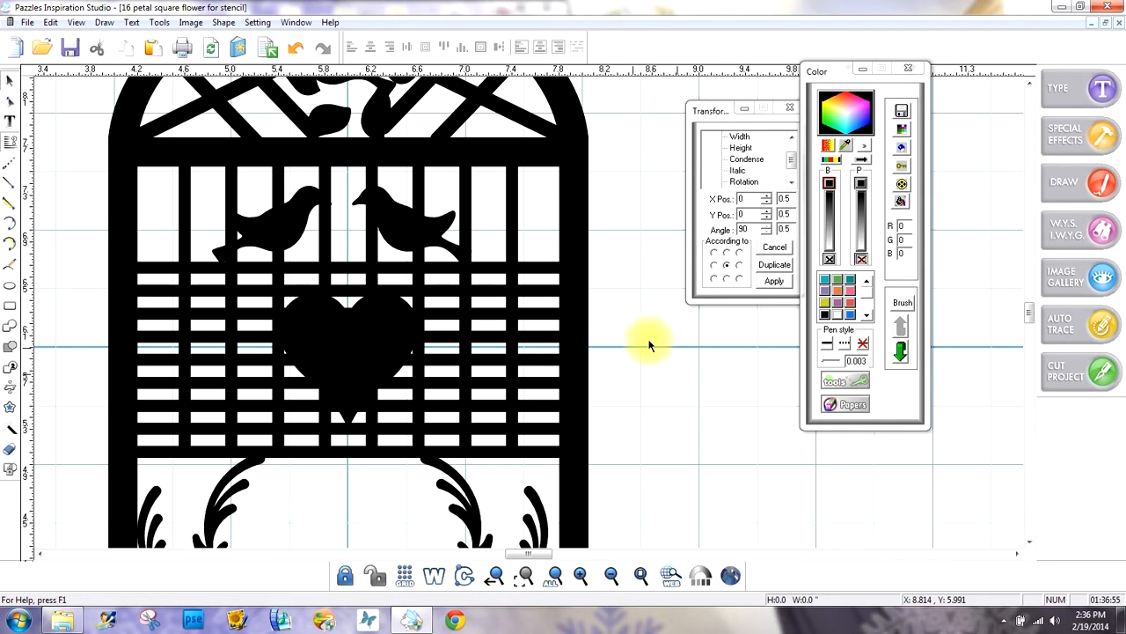
Nudge the left bird above the lattice slightly to the right, closer to the other bird
{"action": "left_click", "coordinate": [398, 226]}
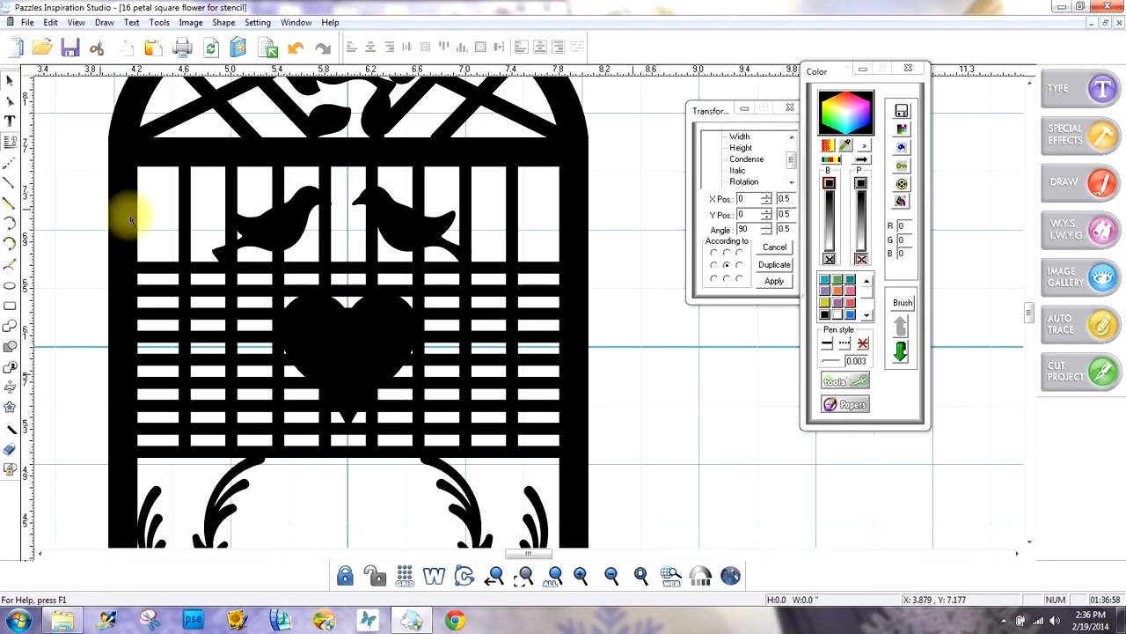
{"action": "left_click", "coordinate": [244, 225]}
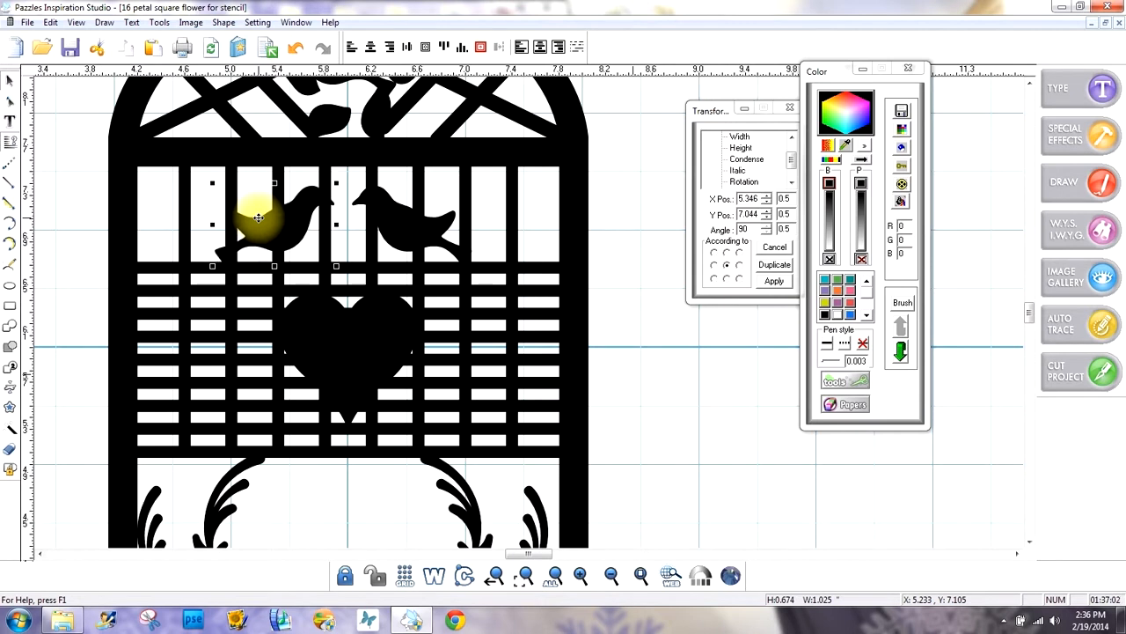
{"action": "key", "text": "Right"}
{"action": "key", "text": "Right"}
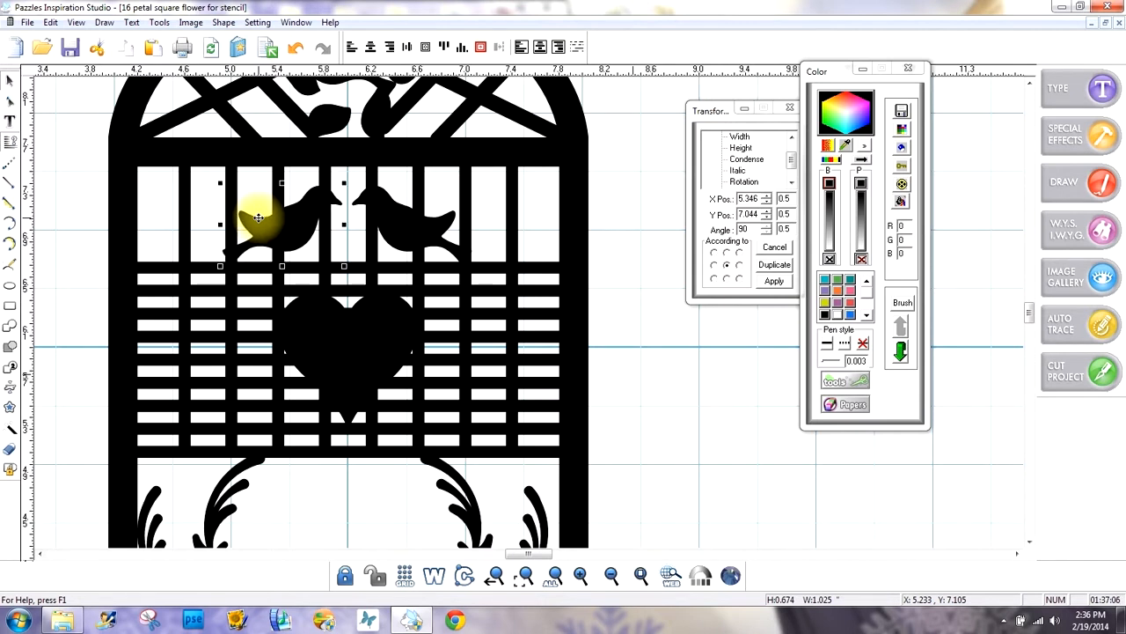
{"action": "left_click", "coordinate": [649, 348]}
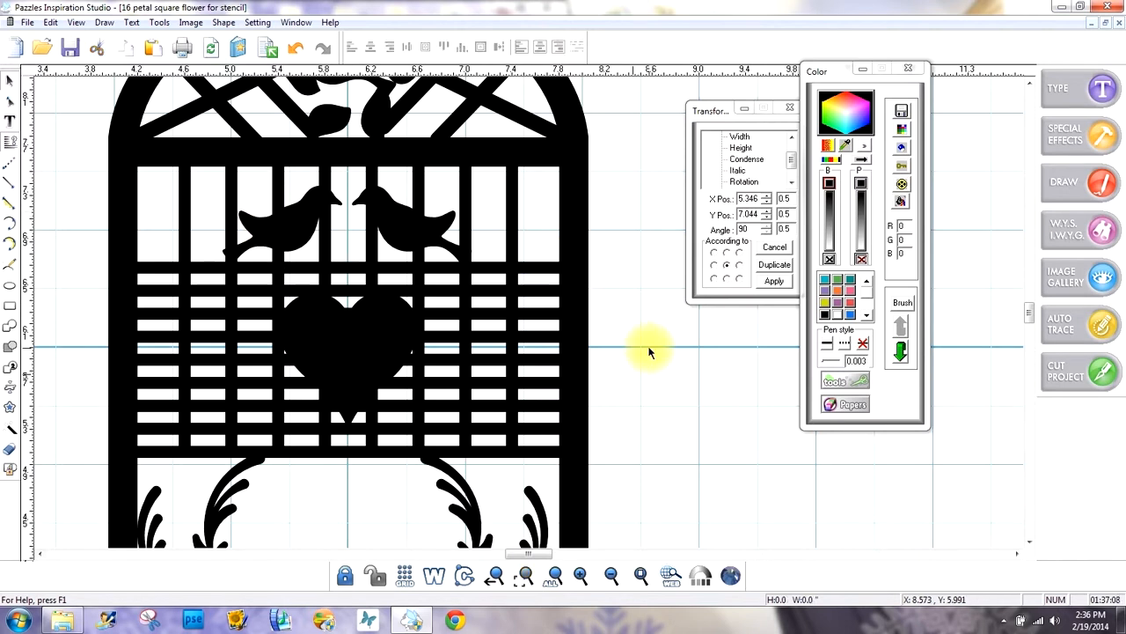
Move the black heart from the lattice down between the bottom flourishes, at about X 6.0, Y 3.96
{"action": "left_click", "coordinate": [640, 575]}
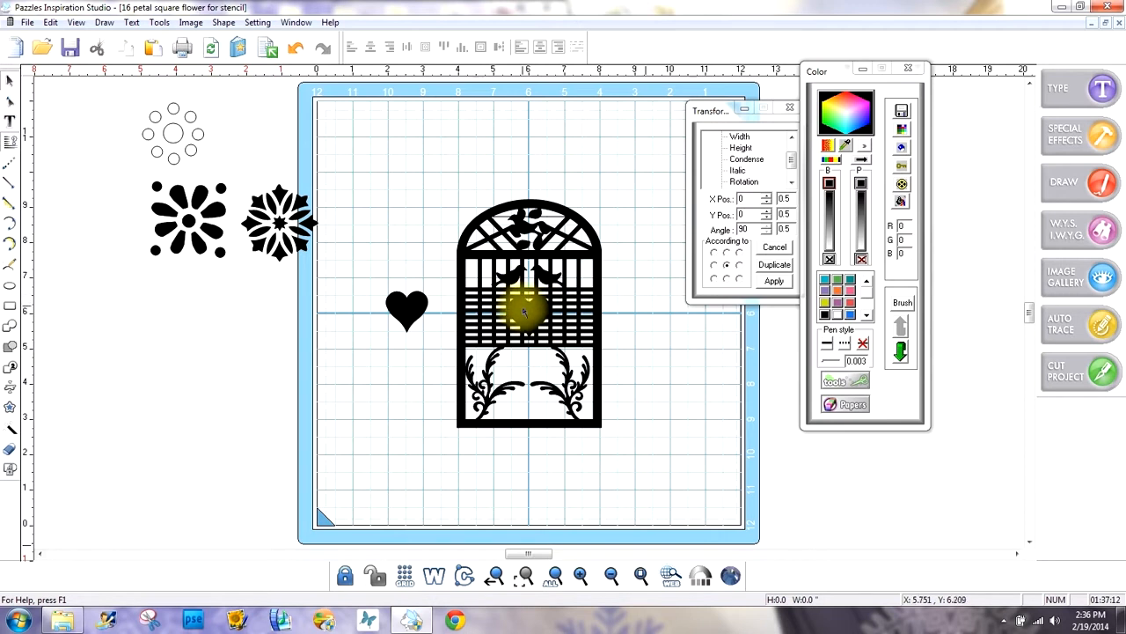
{"action": "left_click", "coordinate": [527, 315]}
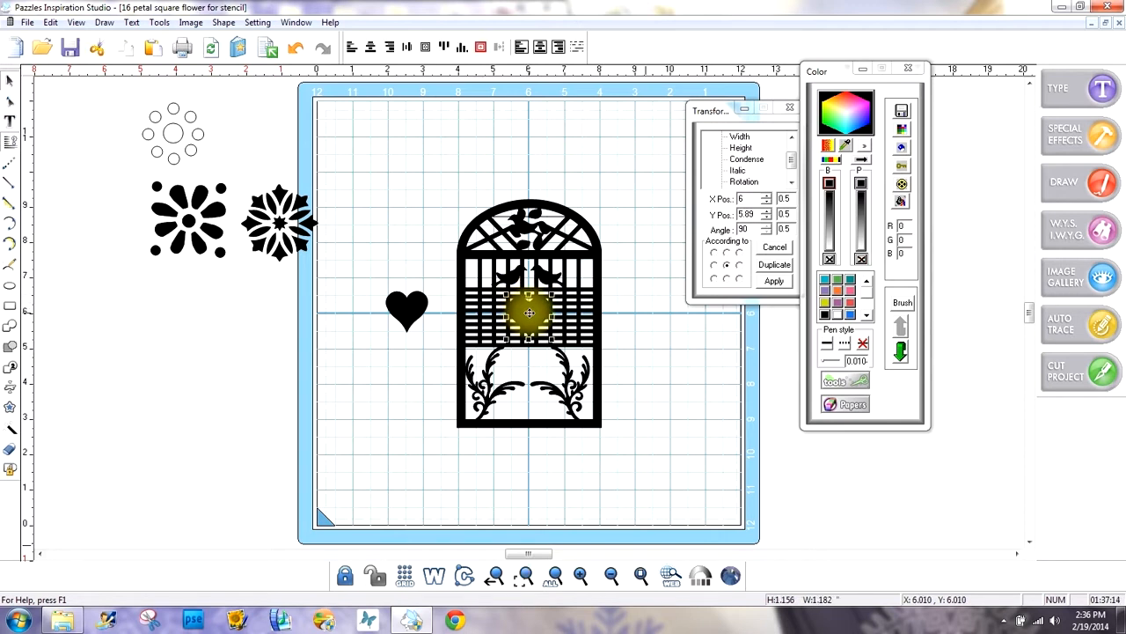
{"action": "left_click_drag", "start_coordinate": [530, 312], "coordinate": [526, 372]}
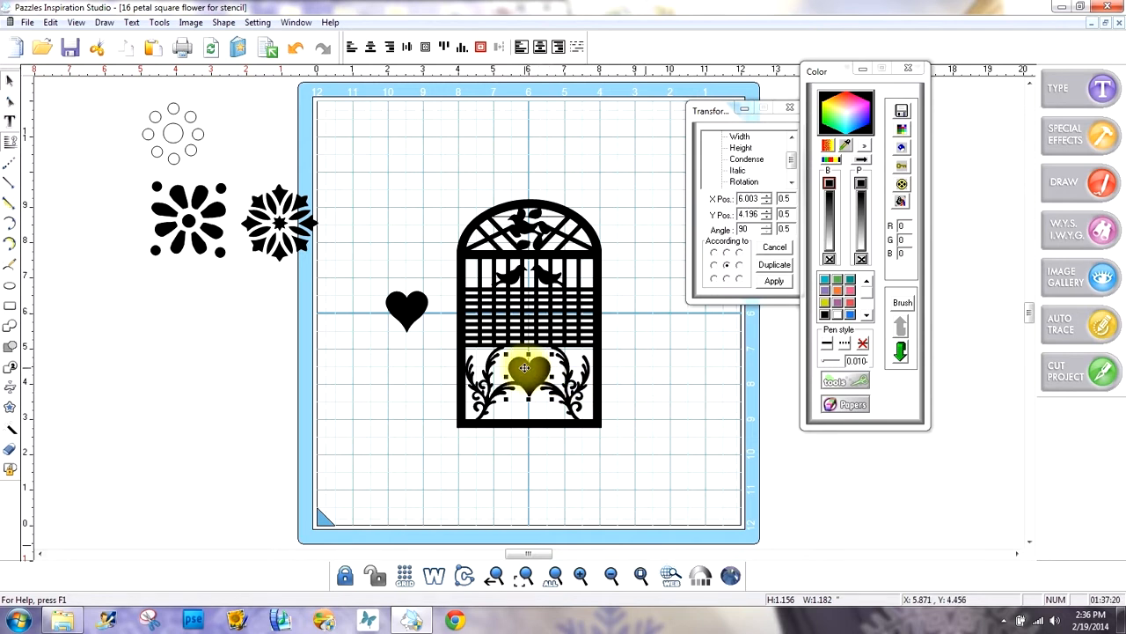
{"action": "left_click_drag", "start_coordinate": [523, 376], "coordinate": [523, 386]}
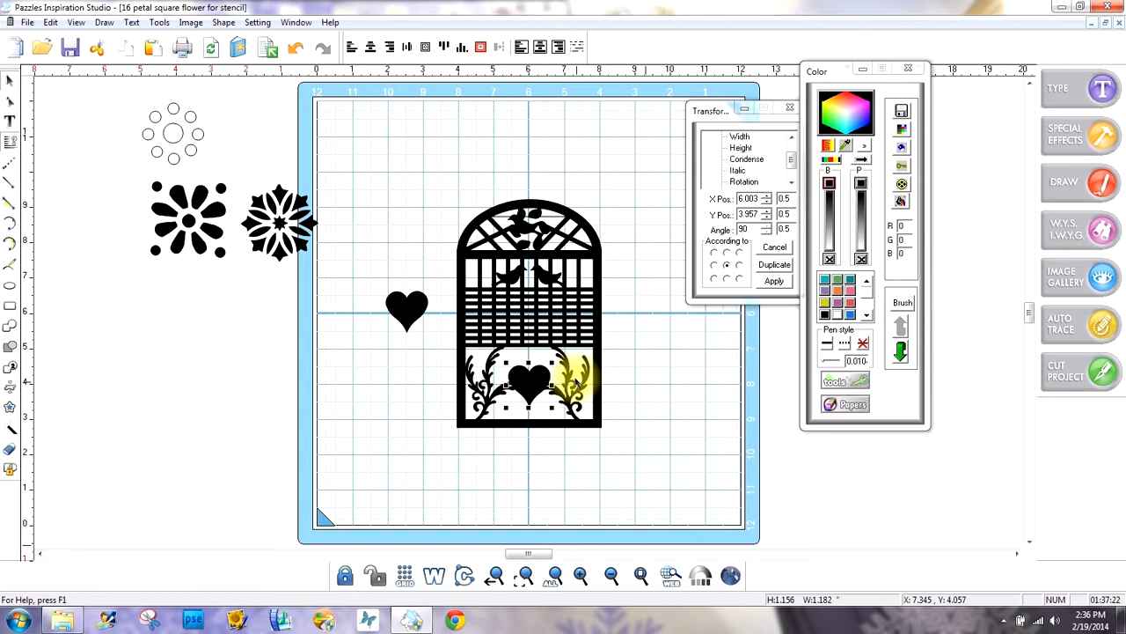
{"action": "left_click", "coordinate": [645, 399]}
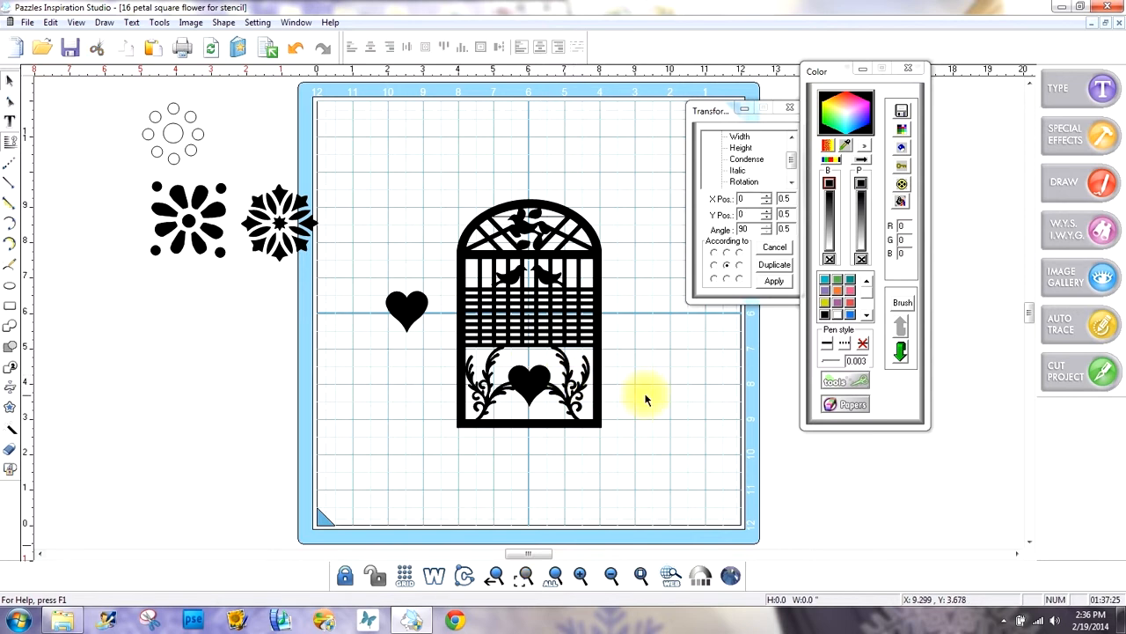
Color the heart outside the gate pink (RGB 237, 84, 140) and reposition it beside the gate's left edge
{"action": "left_click", "coordinate": [397, 312]}
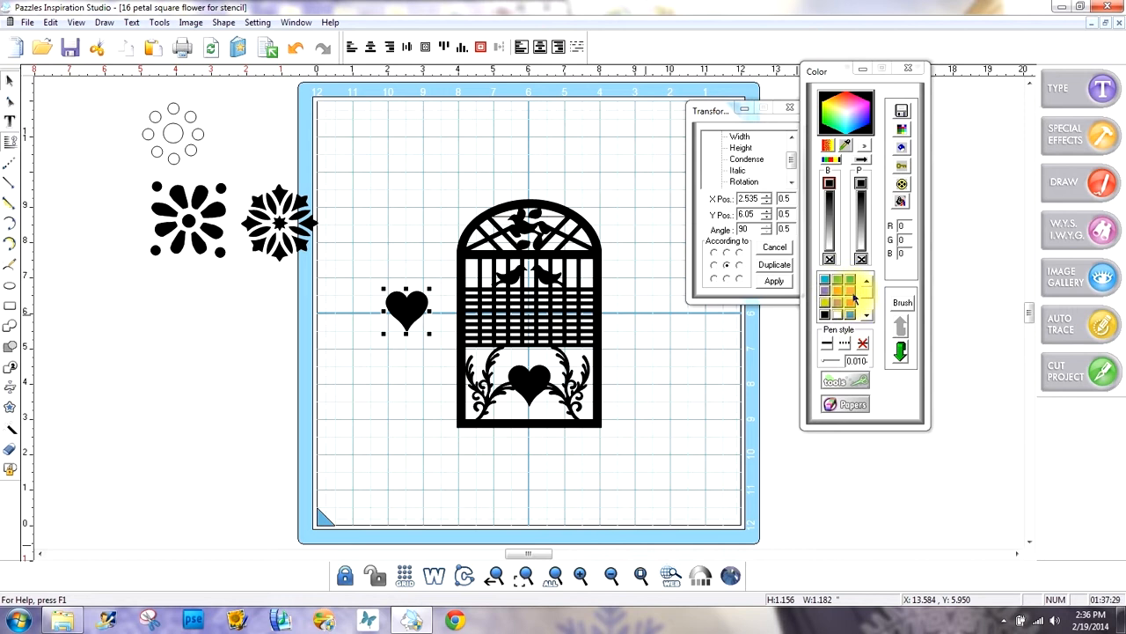
{"action": "left_click", "coordinate": [853, 299]}
{"action": "left_click_drag", "start_coordinate": [406, 302], "coordinate": [405, 359]}
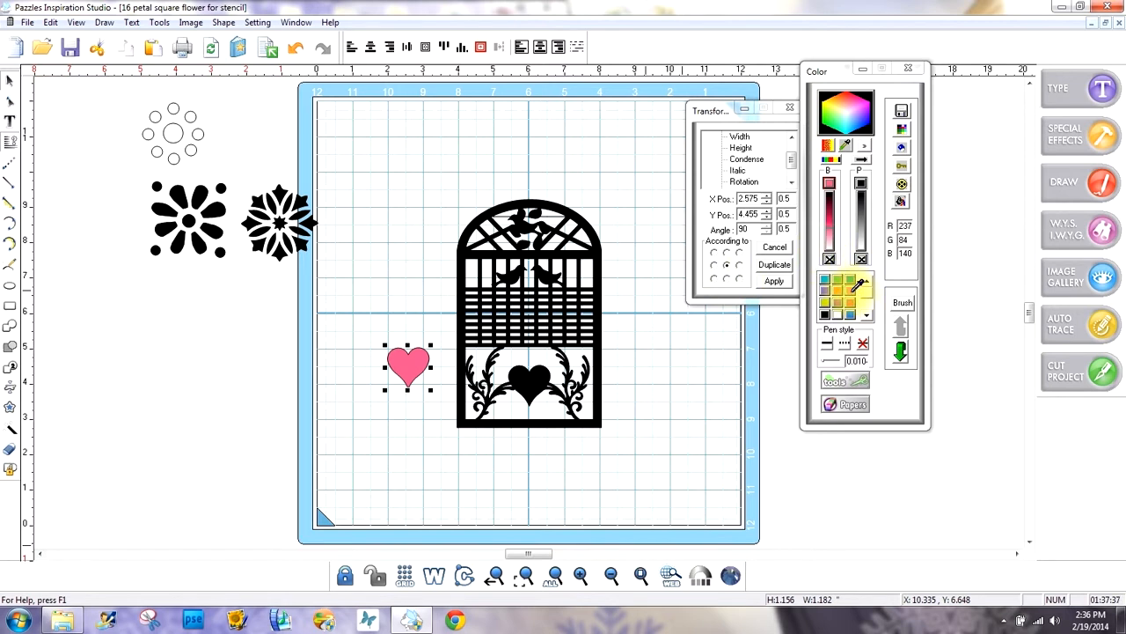
{"action": "left_click", "coordinate": [476, 447]}
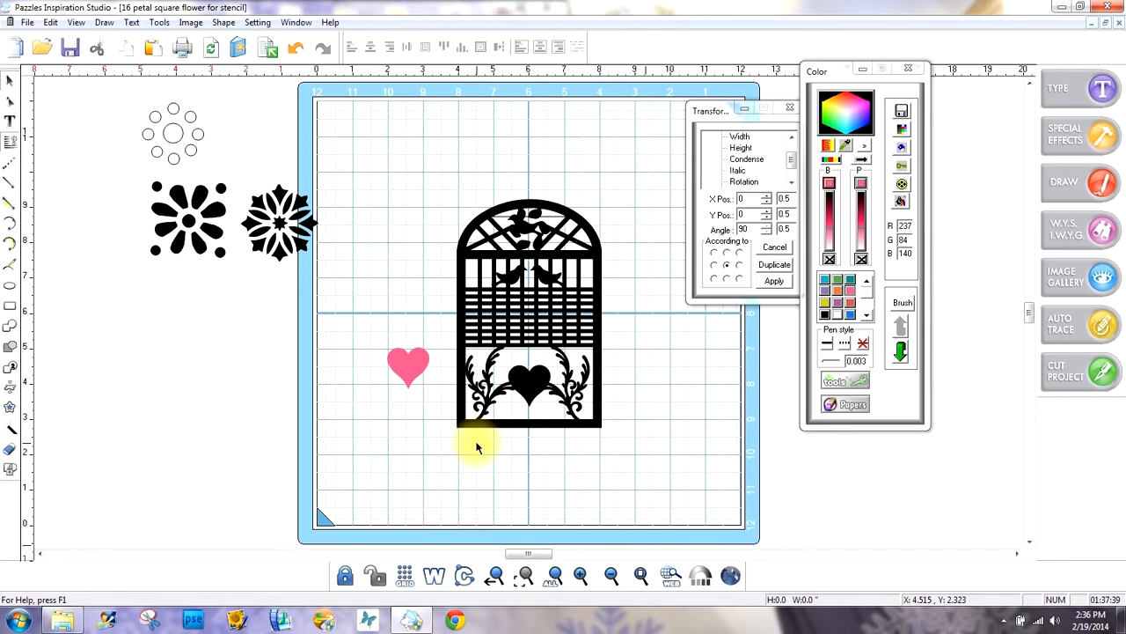
{"action": "left_click", "coordinate": [410, 368]}
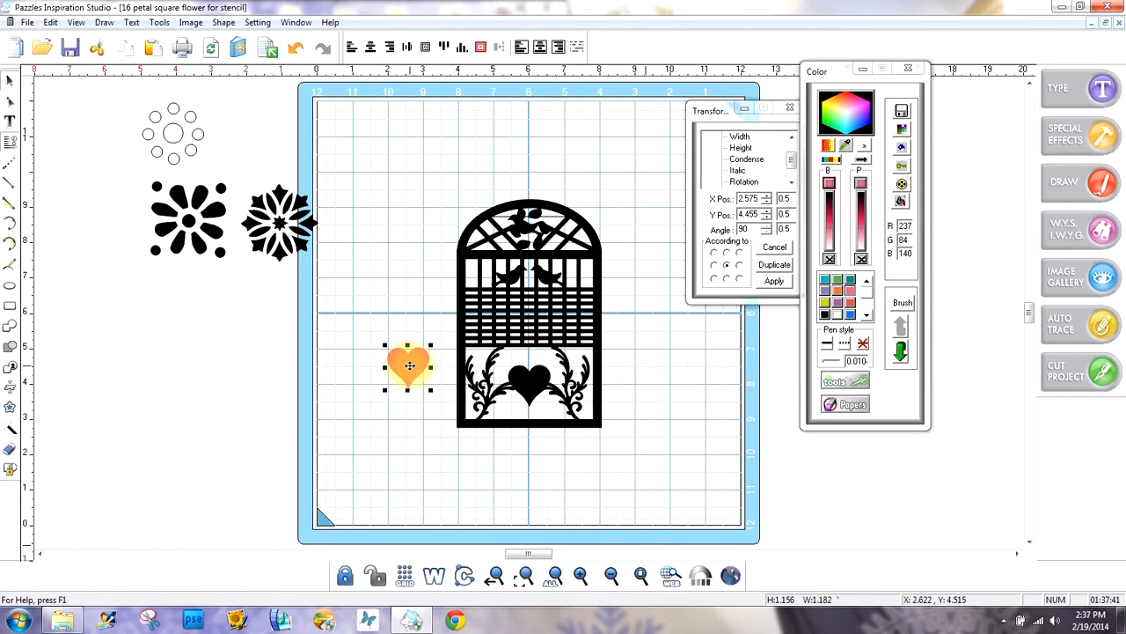
{"action": "left_click_drag", "start_coordinate": [406, 366], "coordinate": [410, 335]}
{"action": "left_click", "coordinate": [466, 471]}
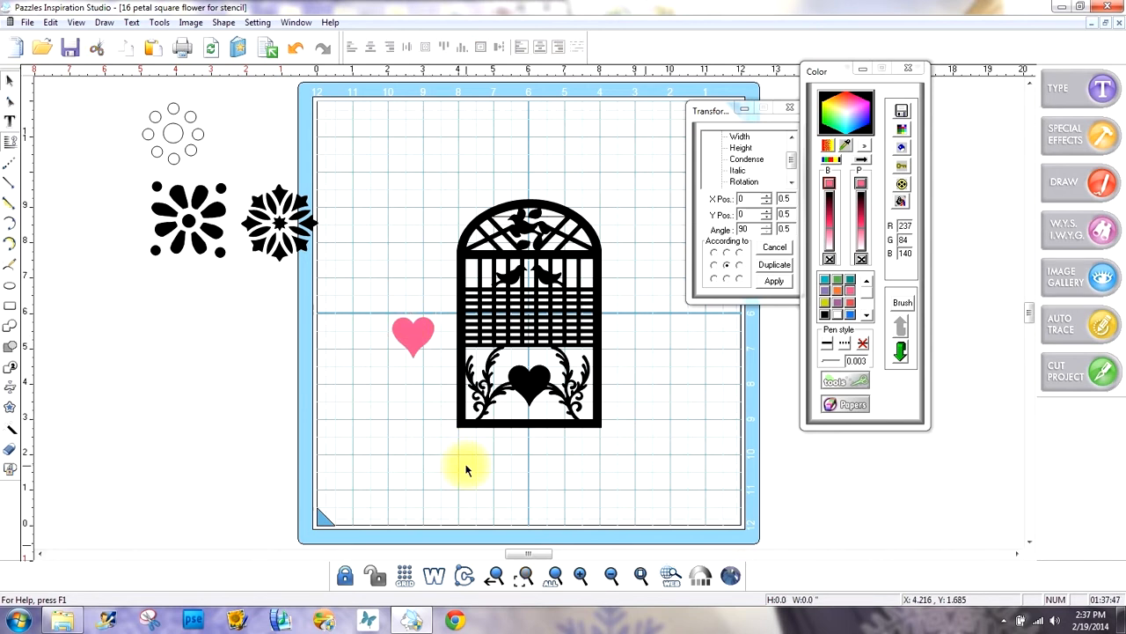
Move the bird out of the gate's arch to the right of the gate, at about X 8.99, Y 6.15
{"action": "left_click", "coordinate": [522, 221]}
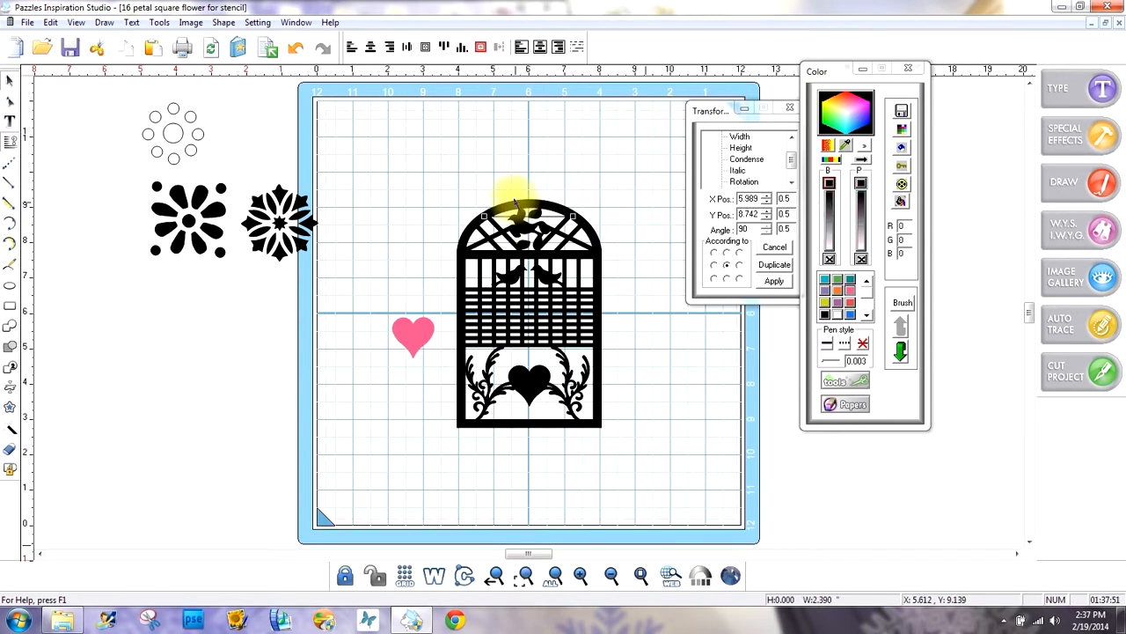
{"action": "left_click", "coordinate": [519, 192]}
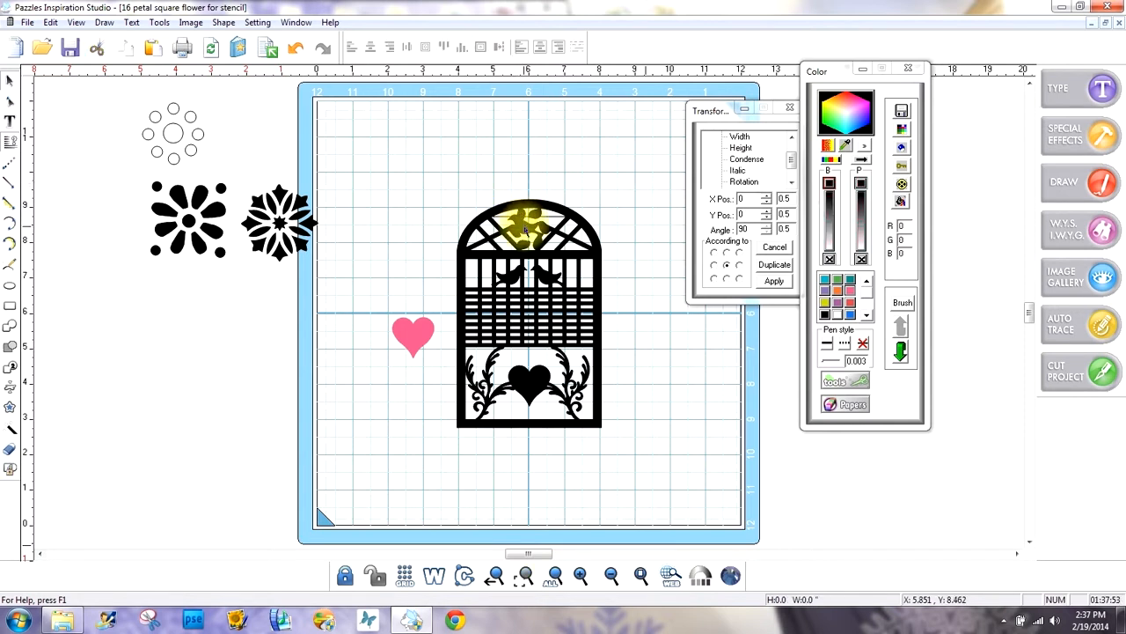
{"action": "left_click", "coordinate": [525, 227]}
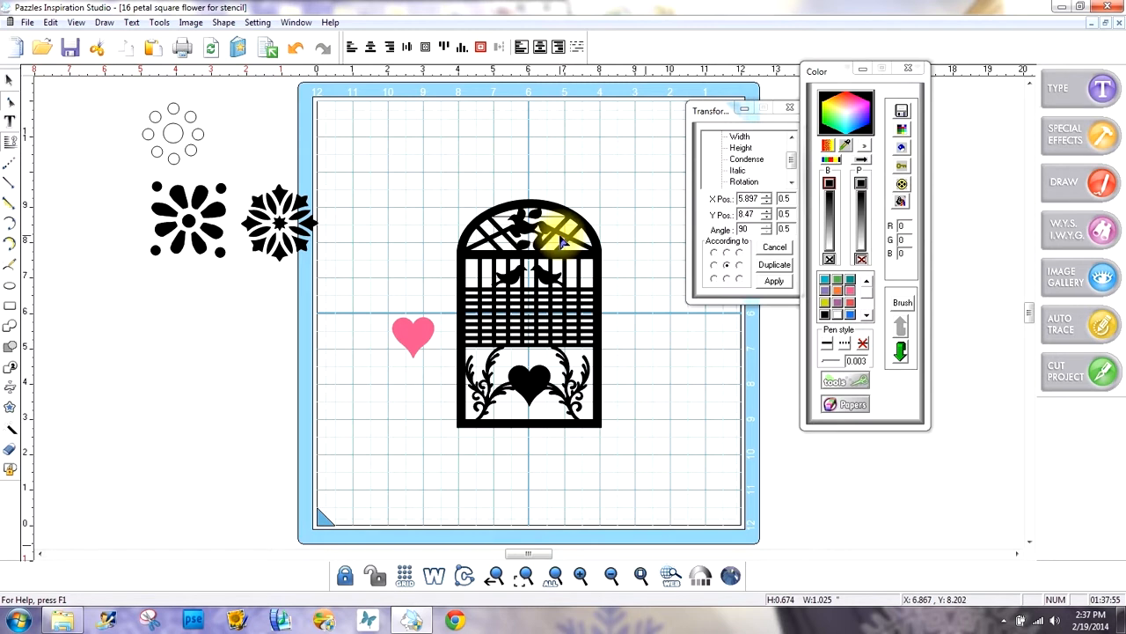
{"action": "left_click", "coordinate": [8, 82]}
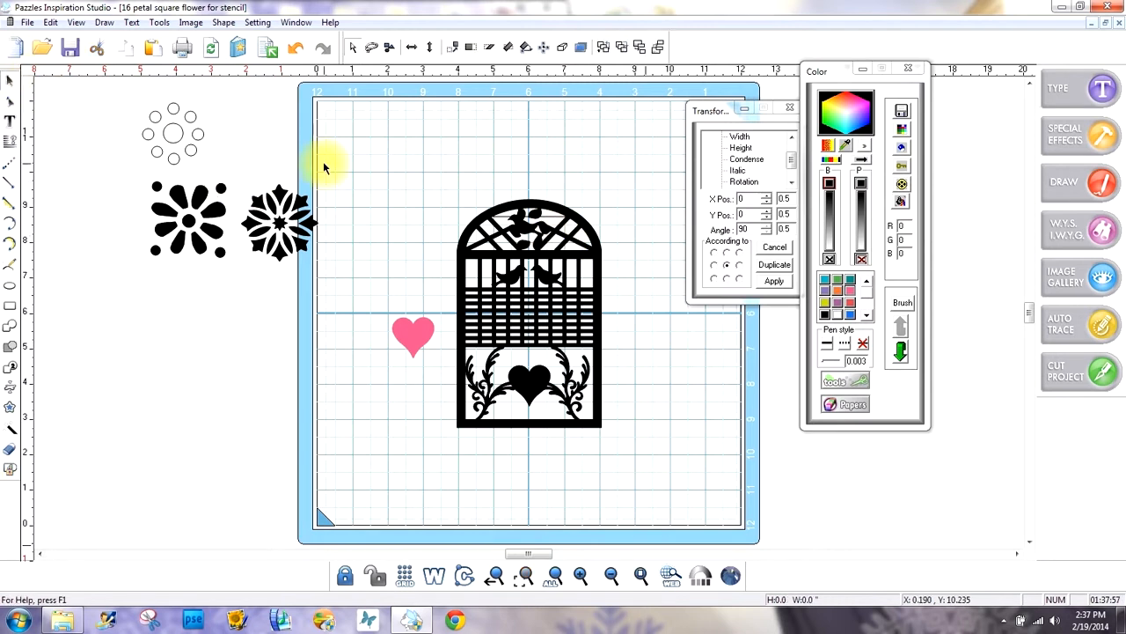
{"action": "left_click_drag", "start_coordinate": [524, 230], "coordinate": [634, 306]}
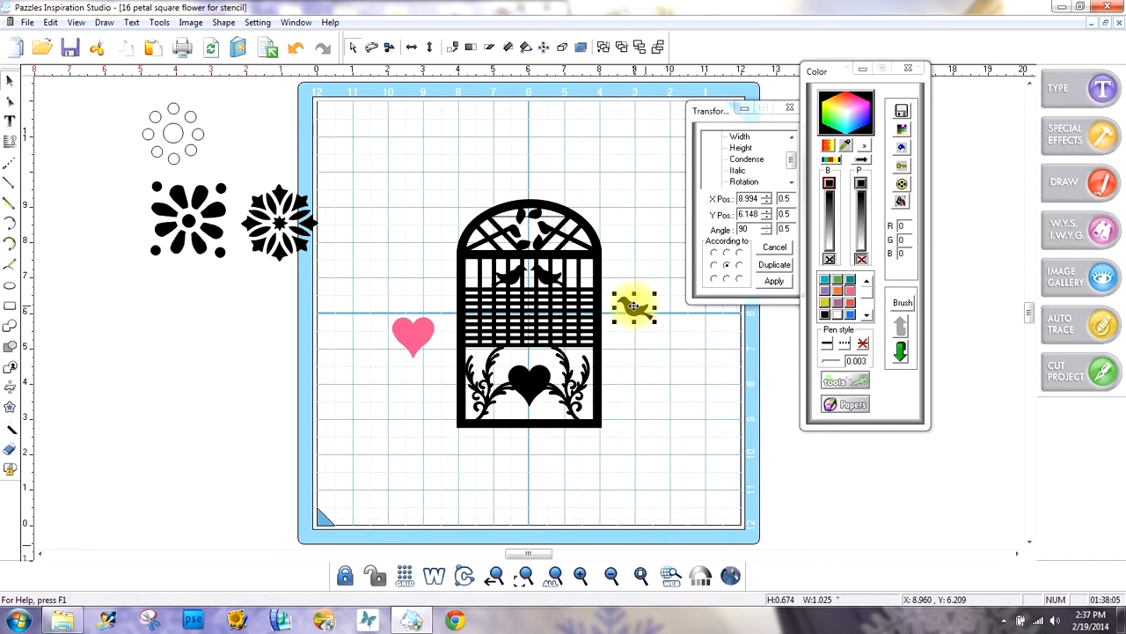
Enlarge the leaf ring in the gate's arch to about 1.41 wide by 1.42 high and center it near X 5.98, Y 8.41
{"action": "left_click_drag", "start_coordinate": [498, 173], "coordinate": [553, 251]}
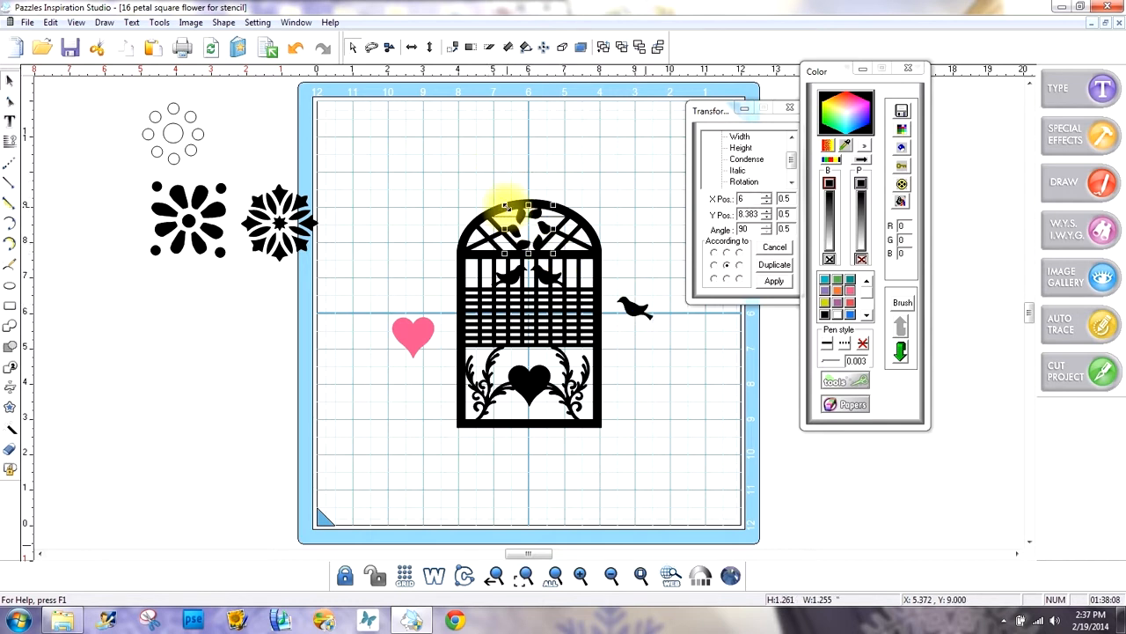
{"action": "left_click_drag", "start_coordinate": [506, 205], "coordinate": [500, 201]}
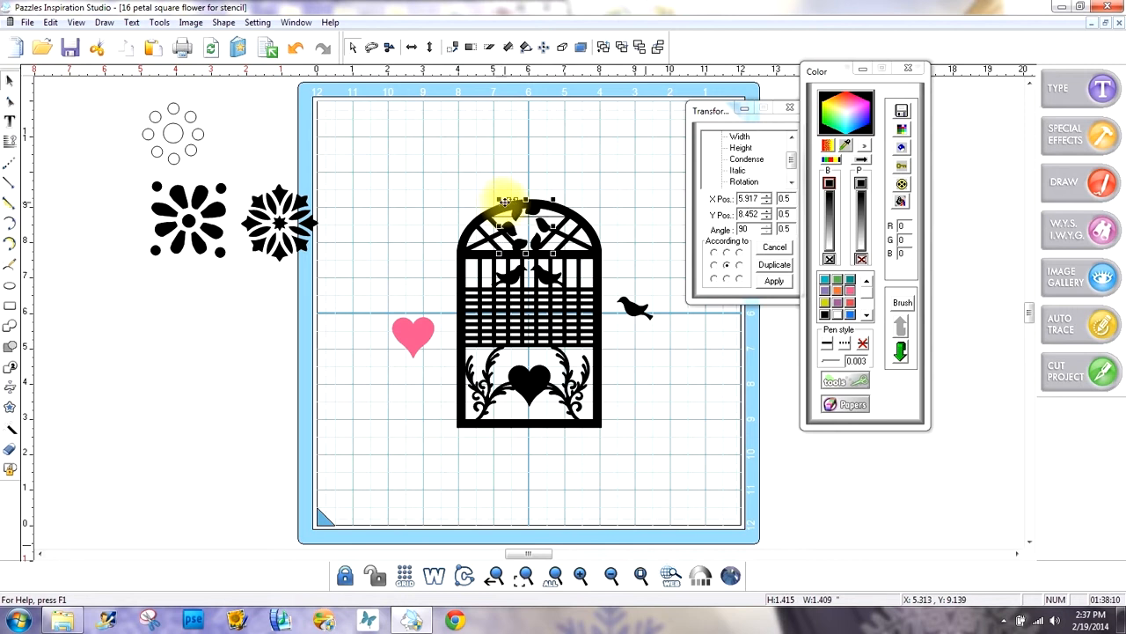
{"action": "left_click_drag", "start_coordinate": [533, 231], "coordinate": [536, 231]}
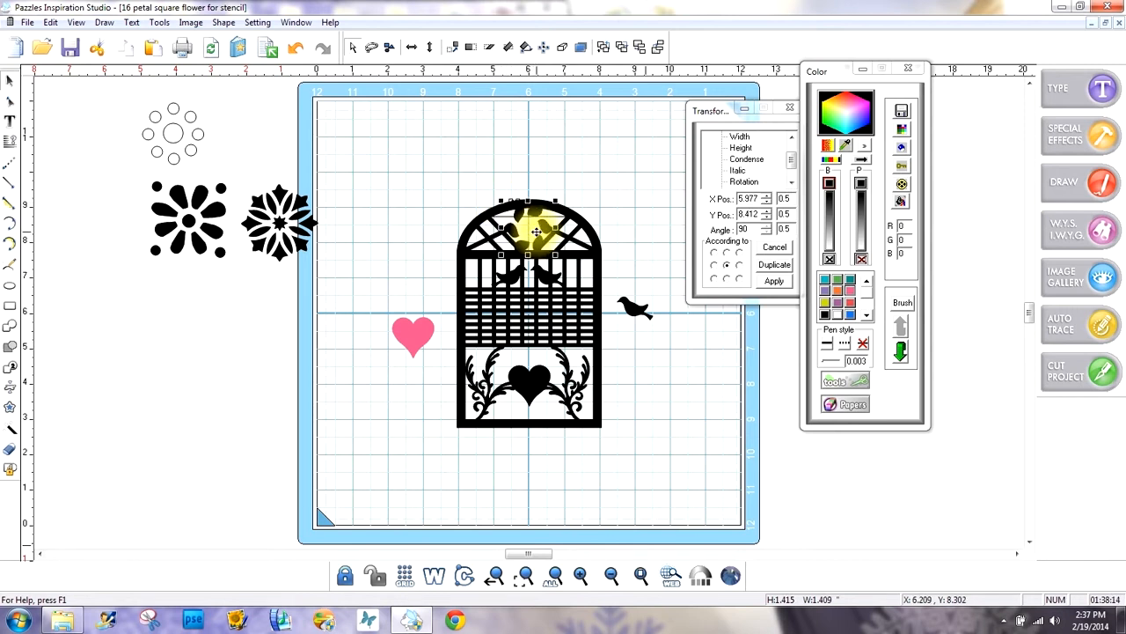
{"action": "left_click", "coordinate": [651, 378]}
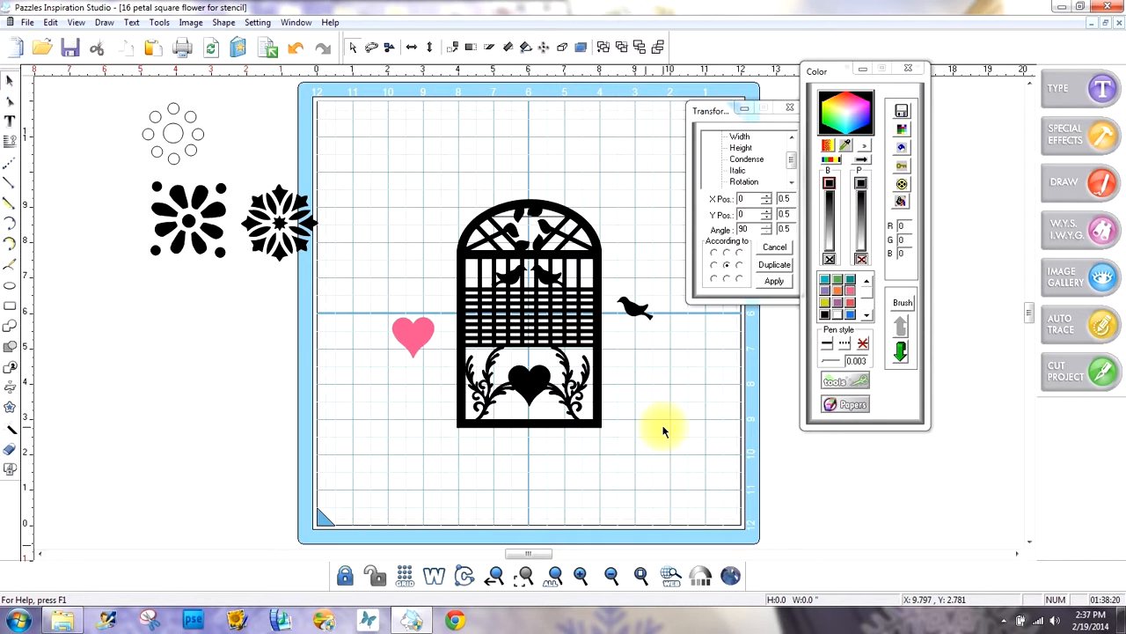
Place a smaller copy of the black heart inside the arch's leaf ring, about 0.63 wide by 0.62 high, near X 5.91, Y 8.31
{"action": "left_click", "coordinate": [532, 386]}
{"action": "left_click_drag", "start_coordinate": [555, 408], "coordinate": [518, 371]}
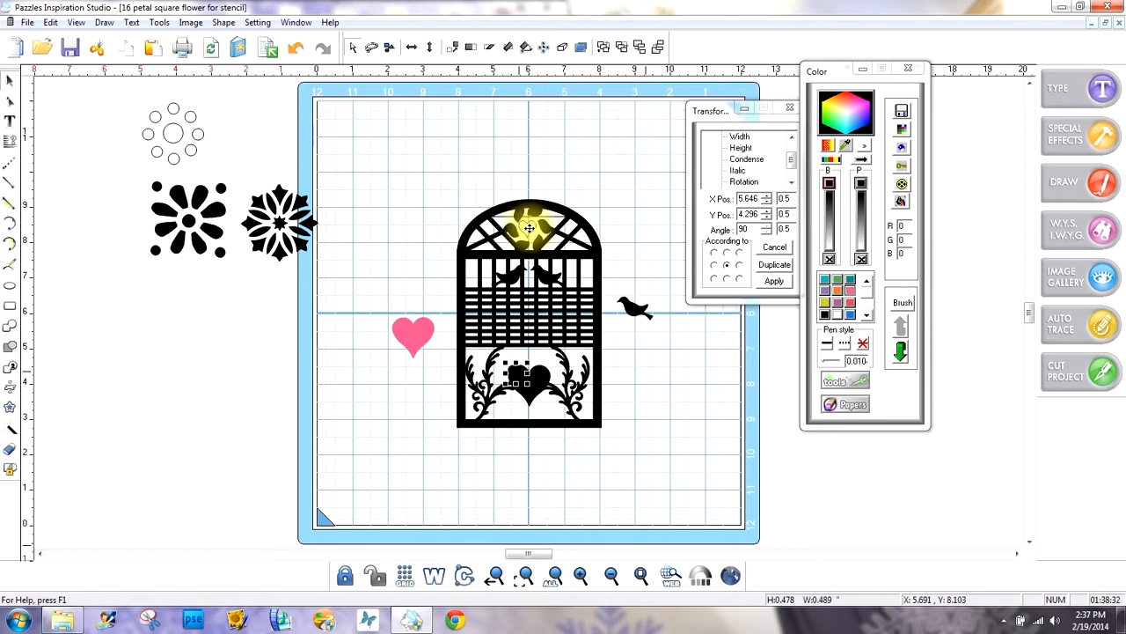
{"action": "mouse_move", "coordinate": [528, 228]}
{"action": "left_mouse_down"}
{"action": "mouse_move", "coordinate": [539, 211]}
{"action": "mouse_move", "coordinate": [532, 228]}
{"action": "left_mouse_up"}
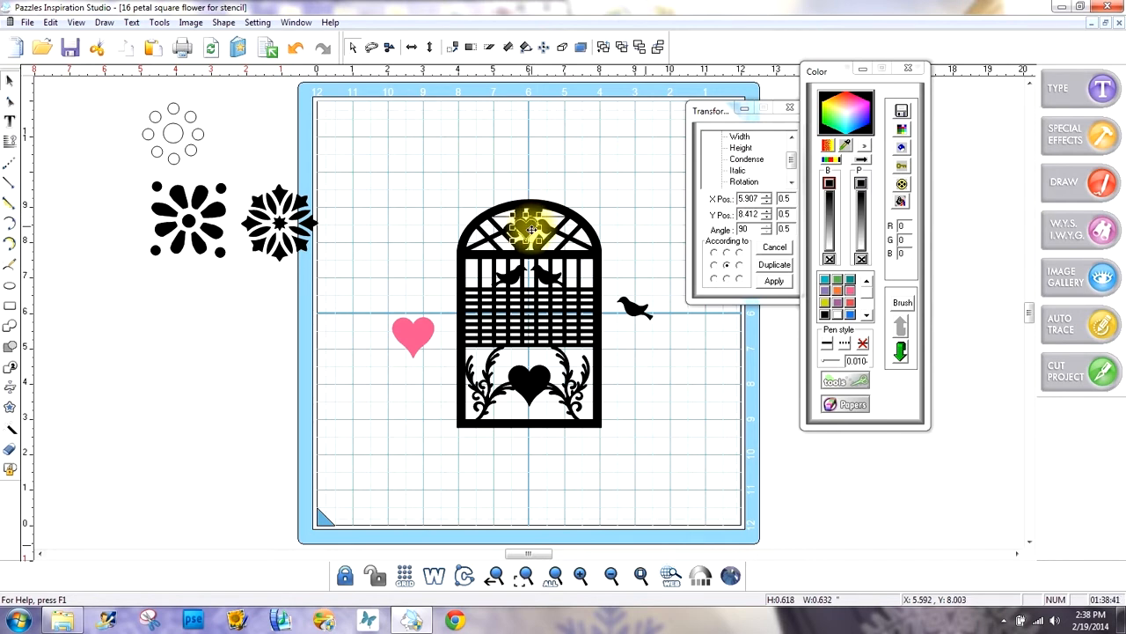
{"action": "left_click", "coordinate": [618, 243]}
{"action": "left_click", "coordinate": [533, 220]}
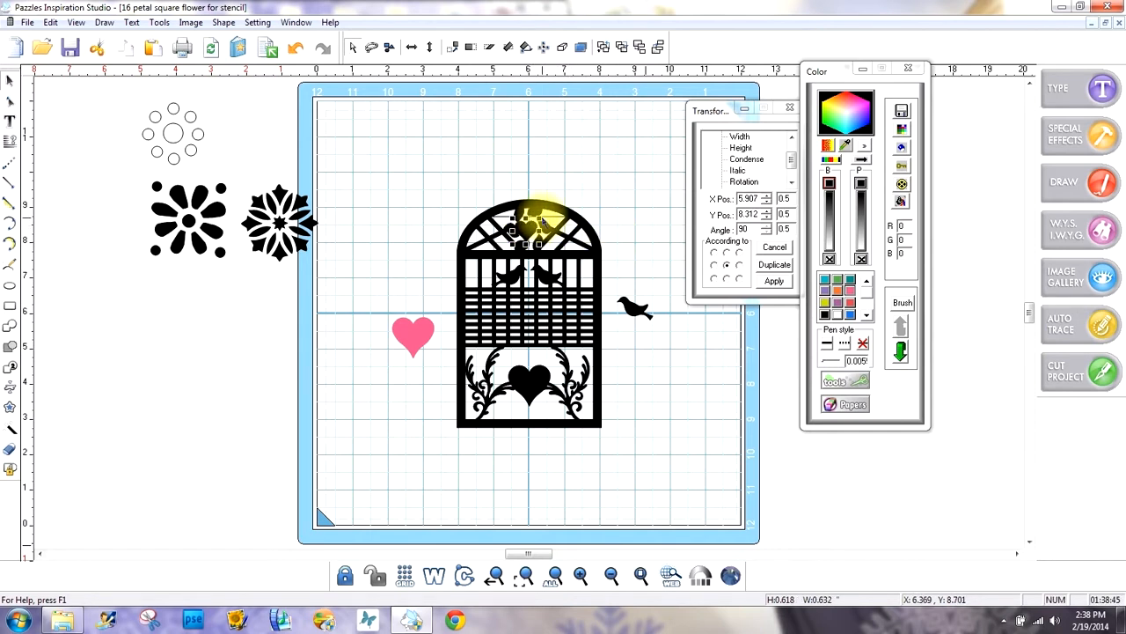
{"action": "left_click", "coordinate": [540, 220]}
{"action": "left_click", "coordinate": [611, 204]}
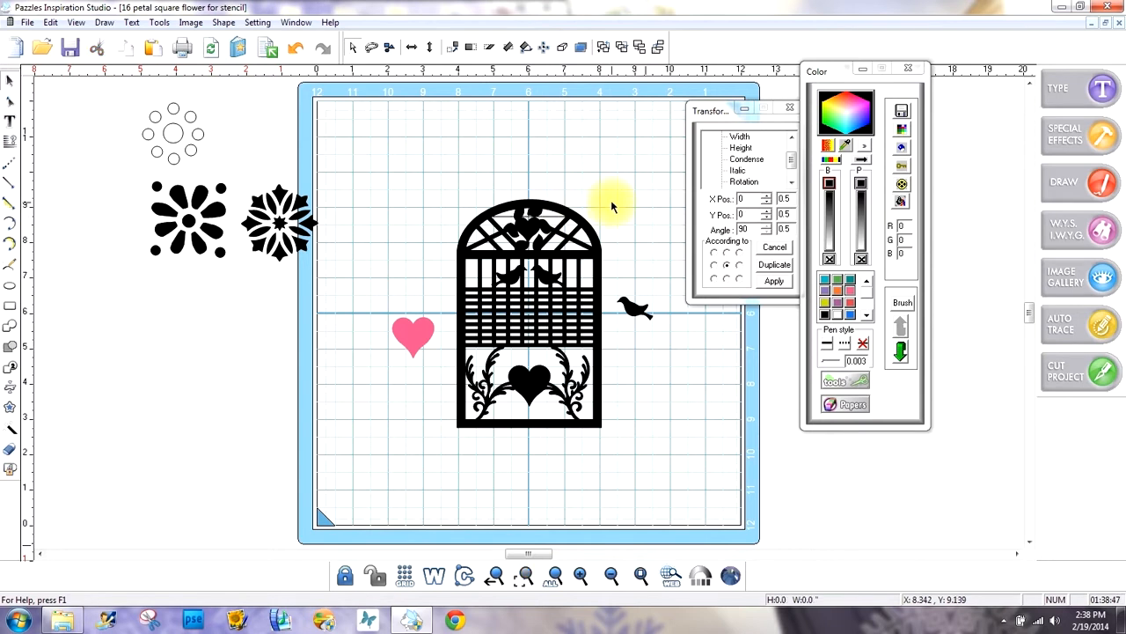
Enlarge the heart in the arch to about 0.78 wide by 0.76 high, centered near X 5.98, Y 8.34
{"action": "left_click", "coordinate": [530, 227]}
{"action": "key", "text": "Right"}
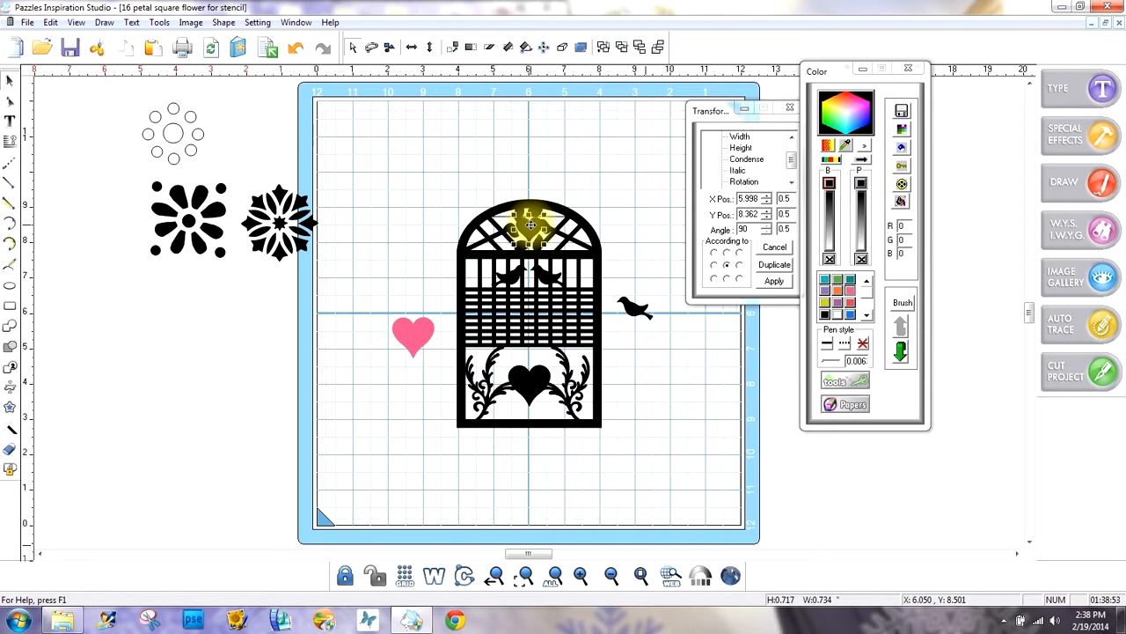
{"action": "left_click", "coordinate": [600, 197]}
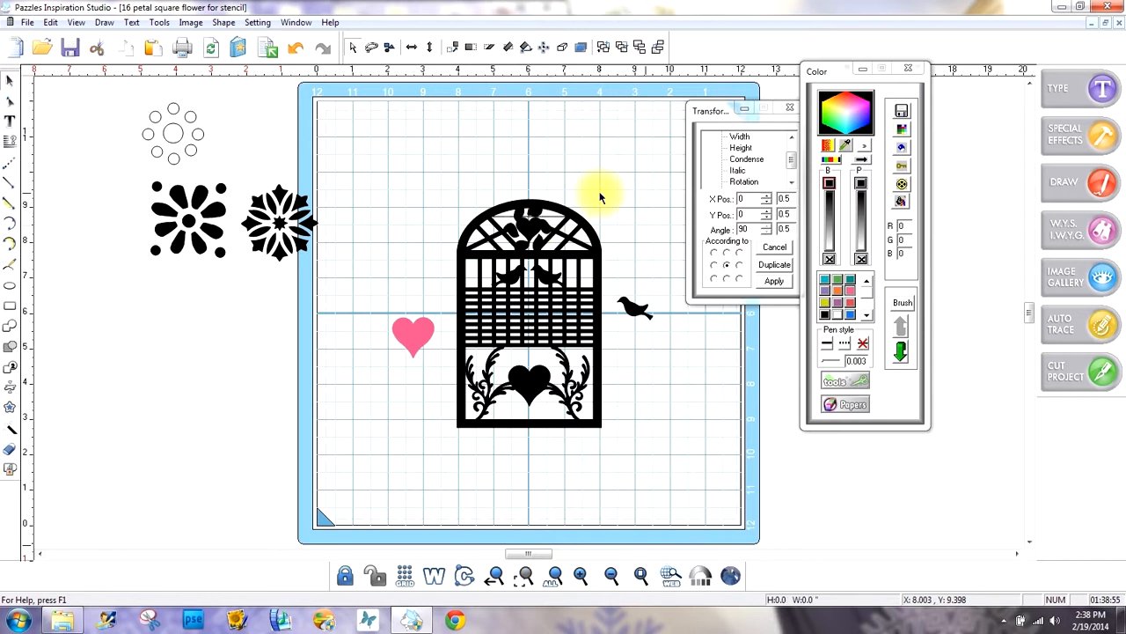
{"action": "left_click", "coordinate": [527, 232]}
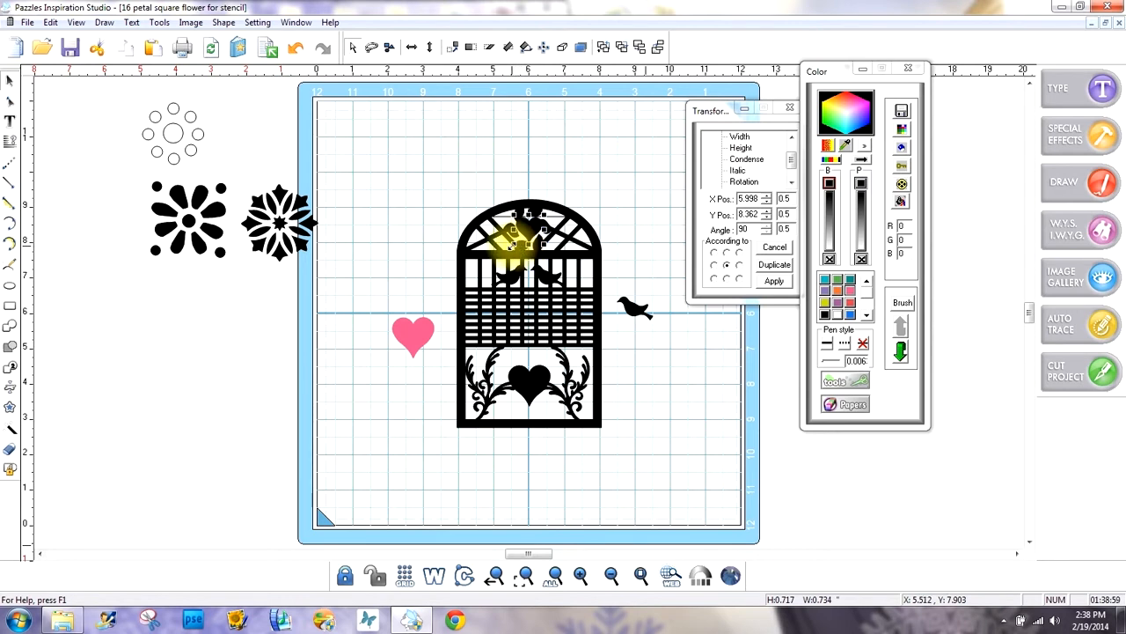
{"action": "left_click", "coordinate": [597, 189]}
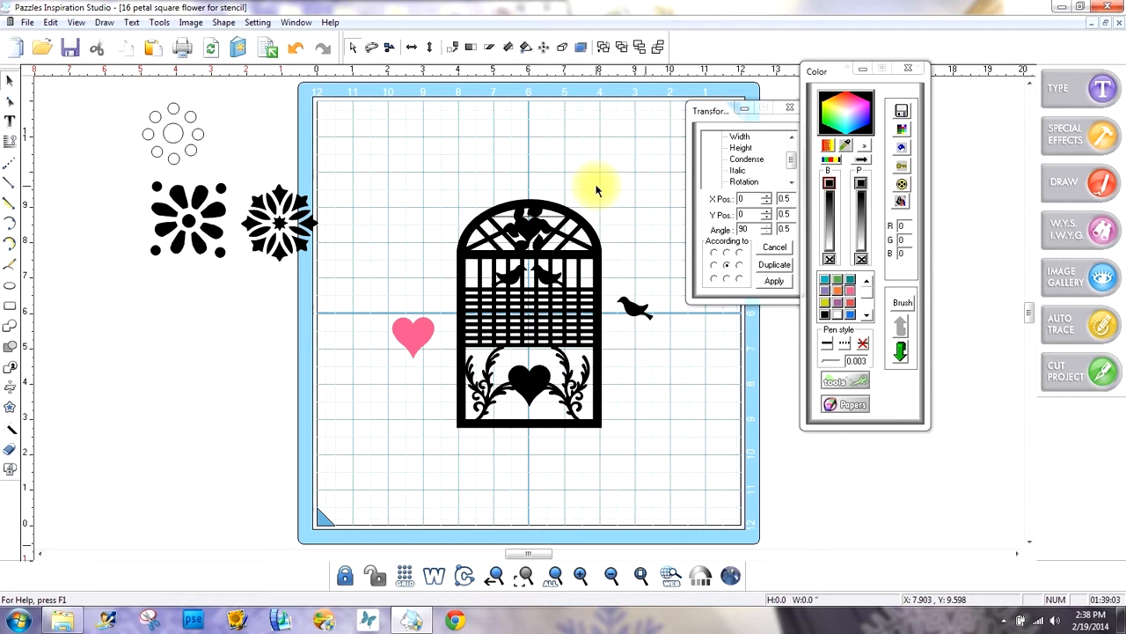
Move the leaf ring out of the arch to the area above and left of the gate, near X 2.69, Y 9.99
{"action": "left_click", "coordinate": [535, 215]}
{"action": "left_click_drag", "start_coordinate": [535, 215], "coordinate": [415, 154]}
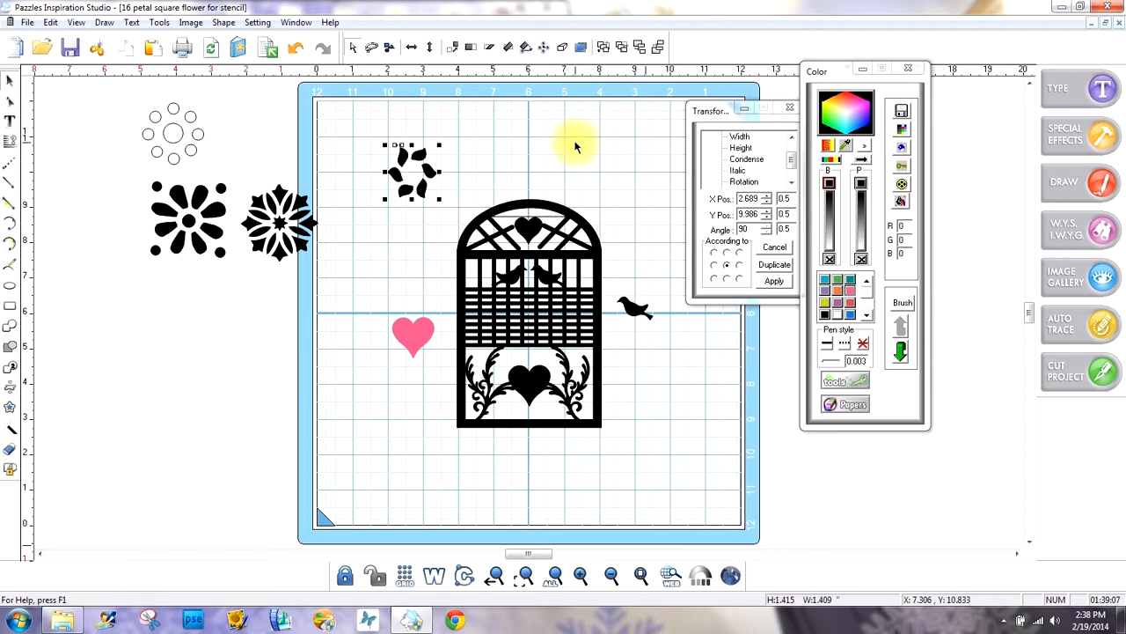
Adjust the arch's right diagonal bar to about 1.04 wide by 1.08 high, and try extending the left diagonal bar toward the heart
{"action": "left_click", "coordinate": [542, 232]}
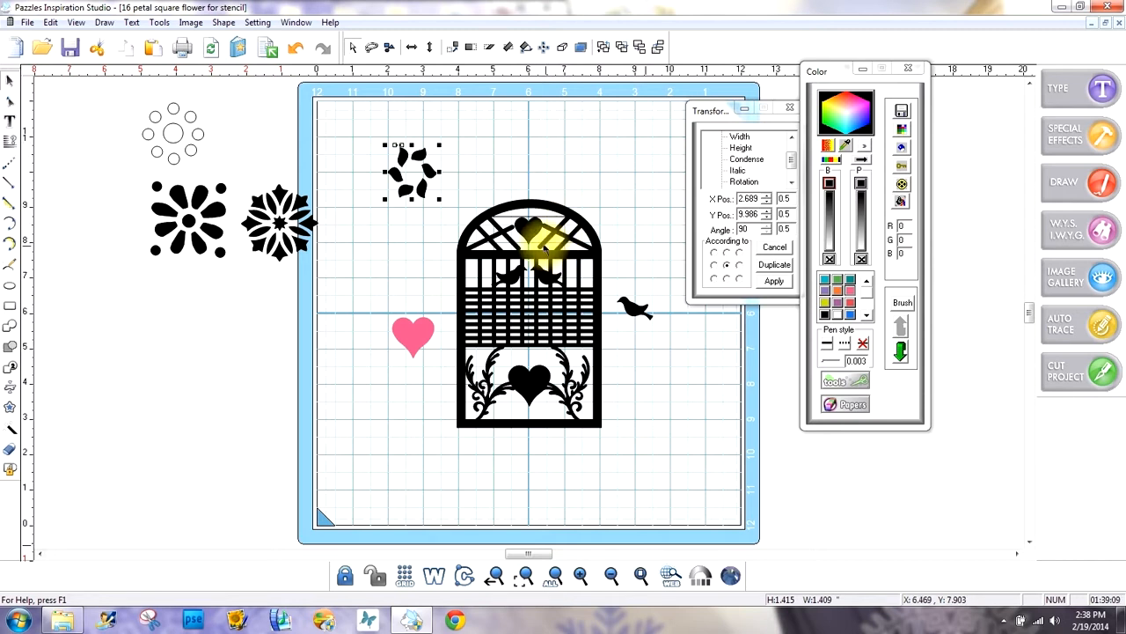
{"action": "left_click_drag", "start_coordinate": [537, 248], "coordinate": [533, 254]}
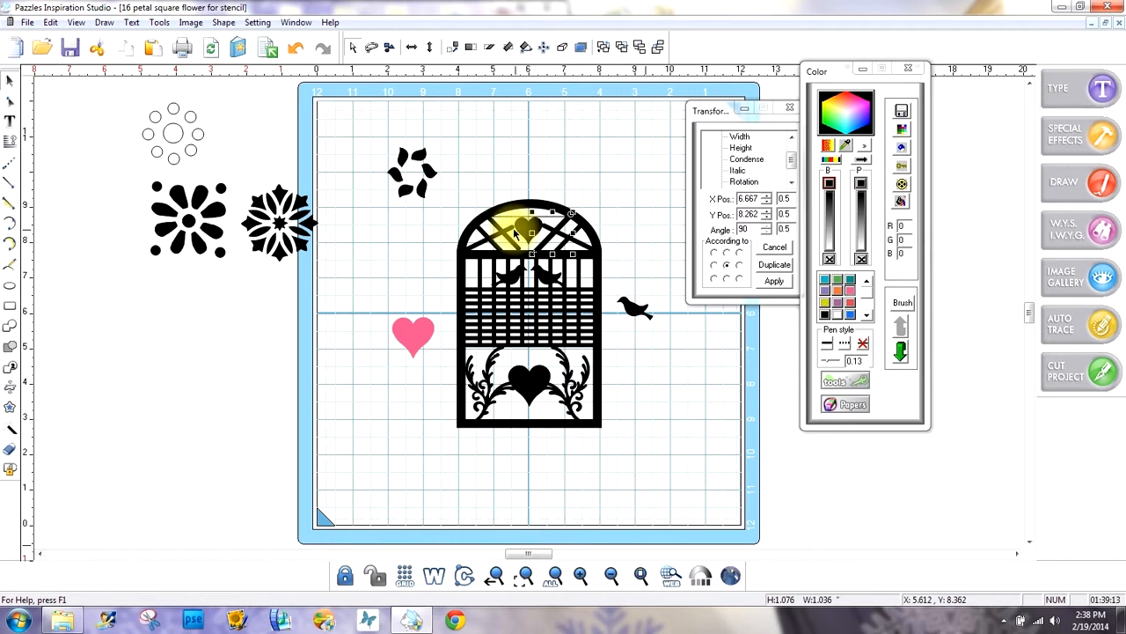
{"action": "left_click", "coordinate": [513, 228]}
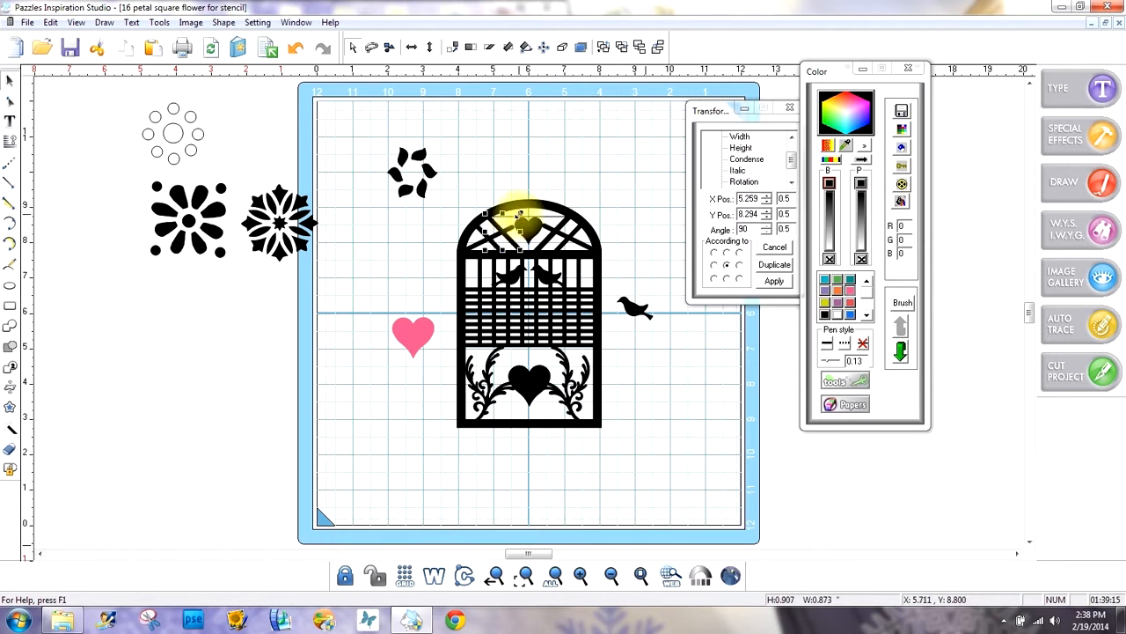
{"action": "left_click_drag", "start_coordinate": [524, 212], "coordinate": [526, 216]}
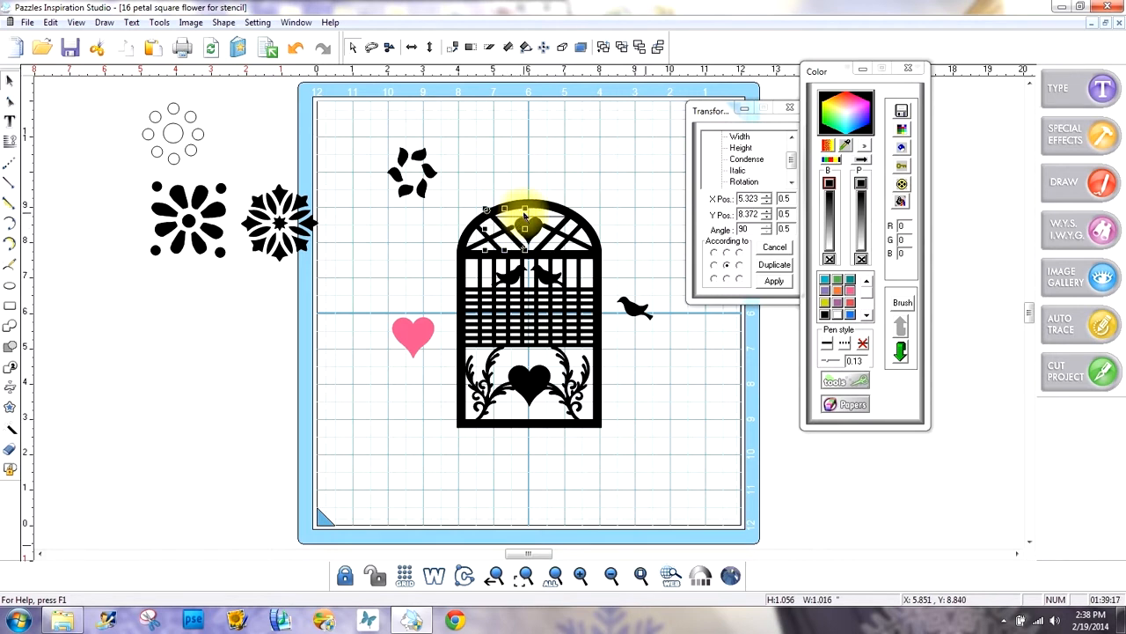
{"action": "left_click", "coordinate": [296, 48]}
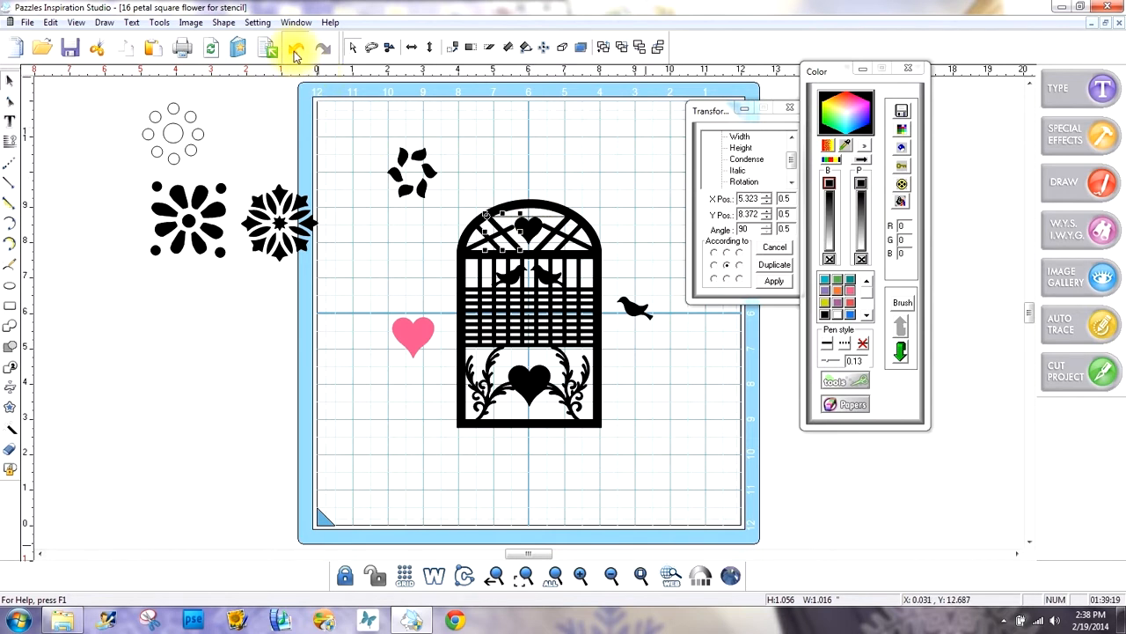
Check and adjust the diagonal arch bars where they meet the heart, undoing the last change
{"action": "left_click", "coordinate": [514, 227]}
{"action": "left_click", "coordinate": [508, 155]}
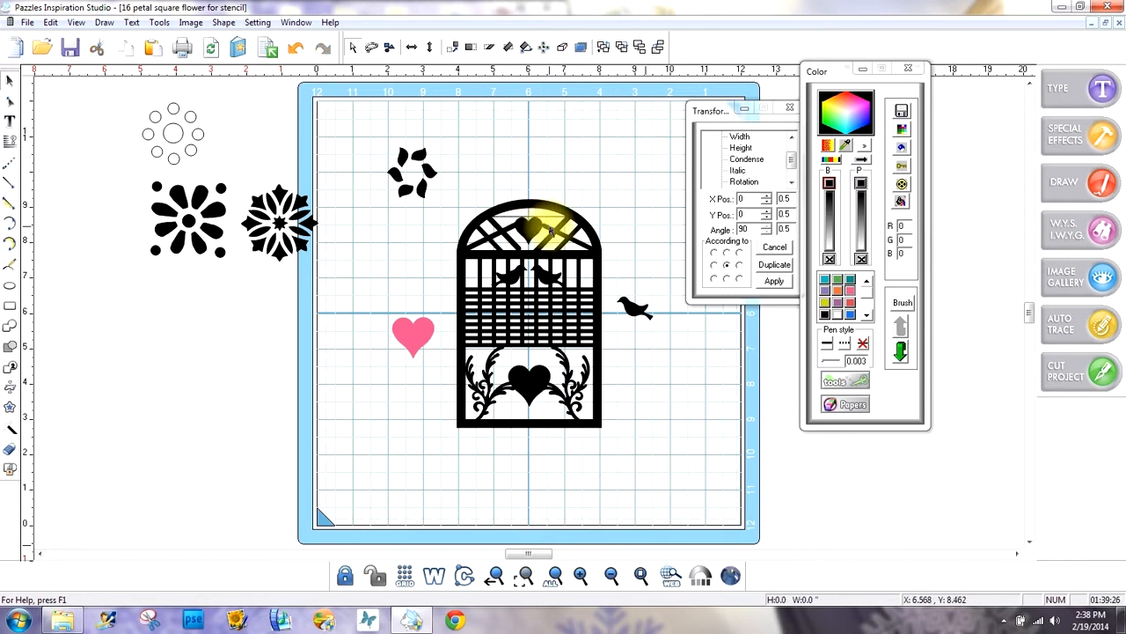
{"action": "left_click", "coordinate": [528, 211]}
{"action": "left_click", "coordinate": [300, 51]}
{"action": "left_click", "coordinate": [539, 223]}
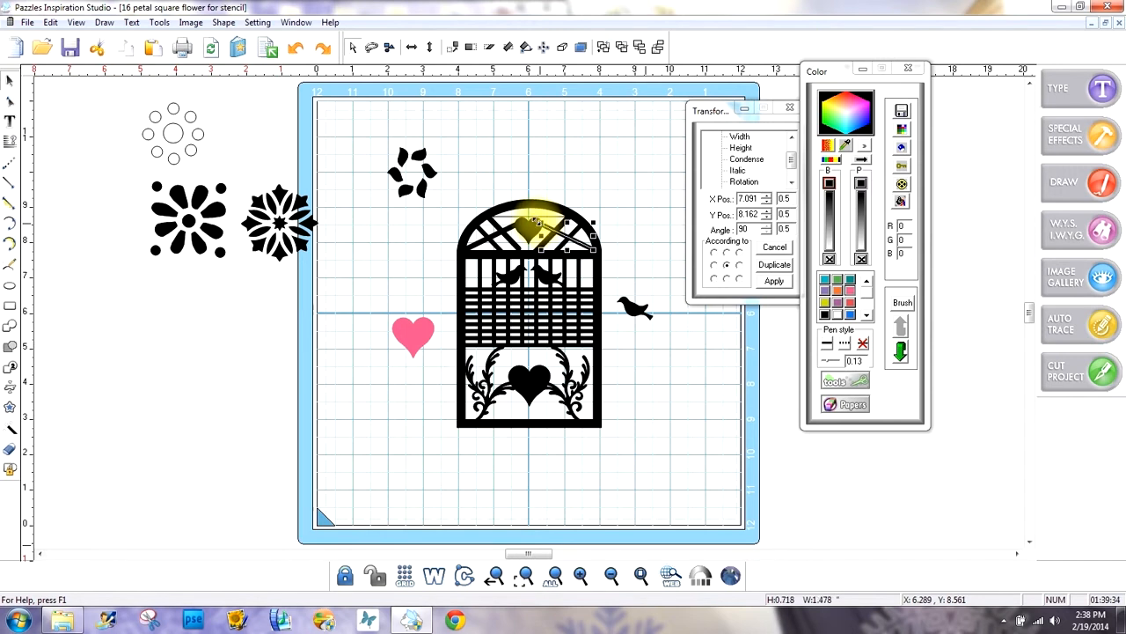
{"action": "left_click", "coordinate": [572, 166]}
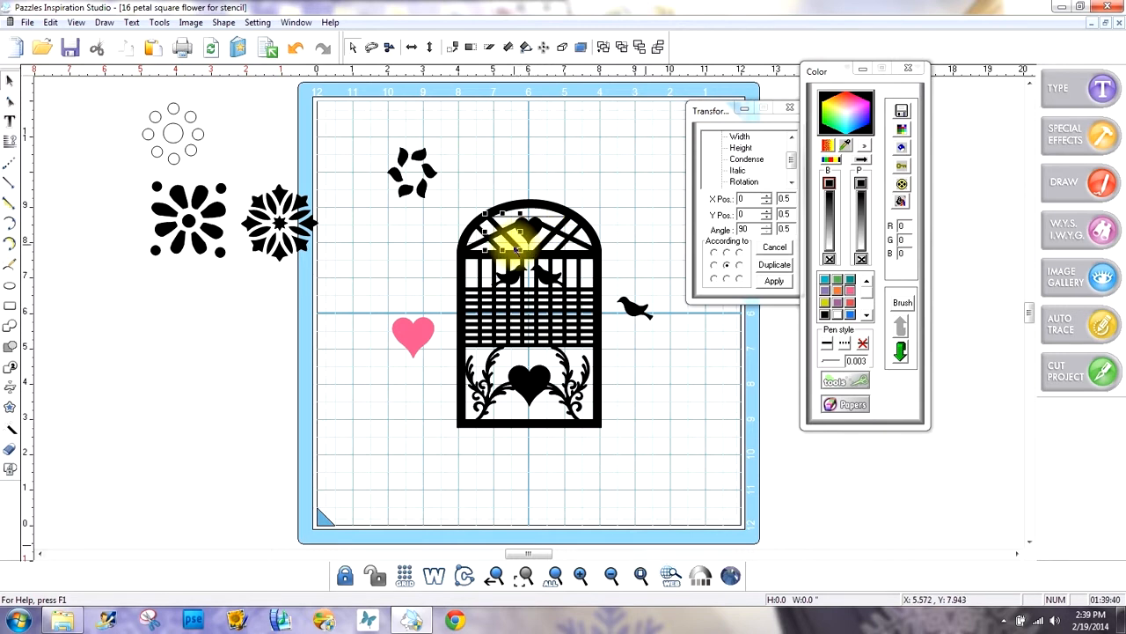
{"action": "left_click", "coordinate": [521, 253]}
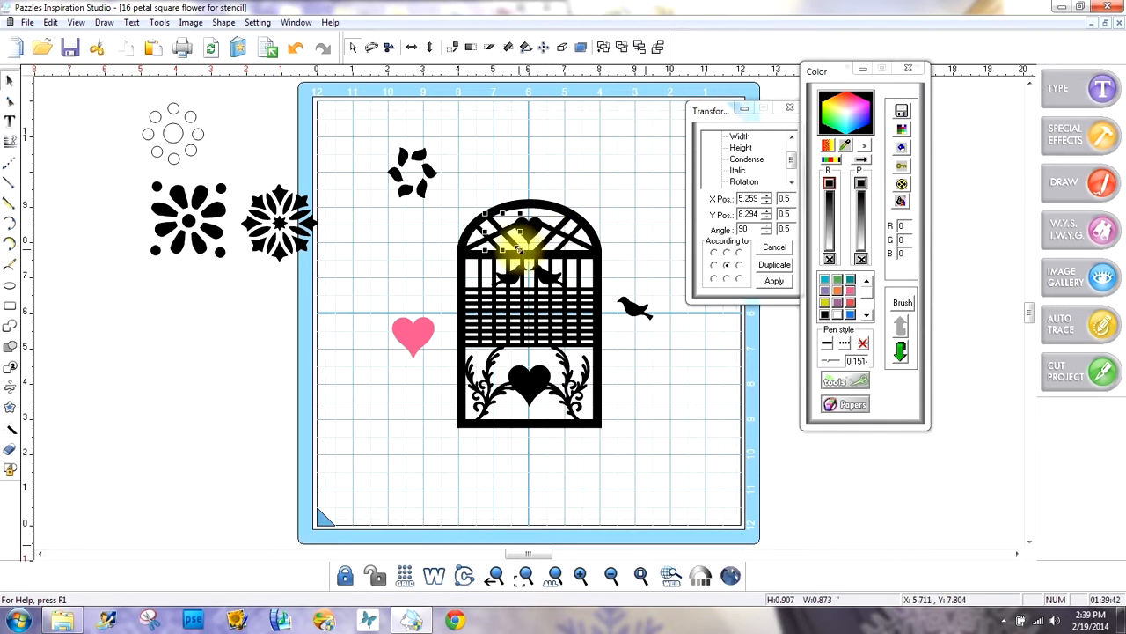
{"action": "left_click", "coordinate": [642, 363]}
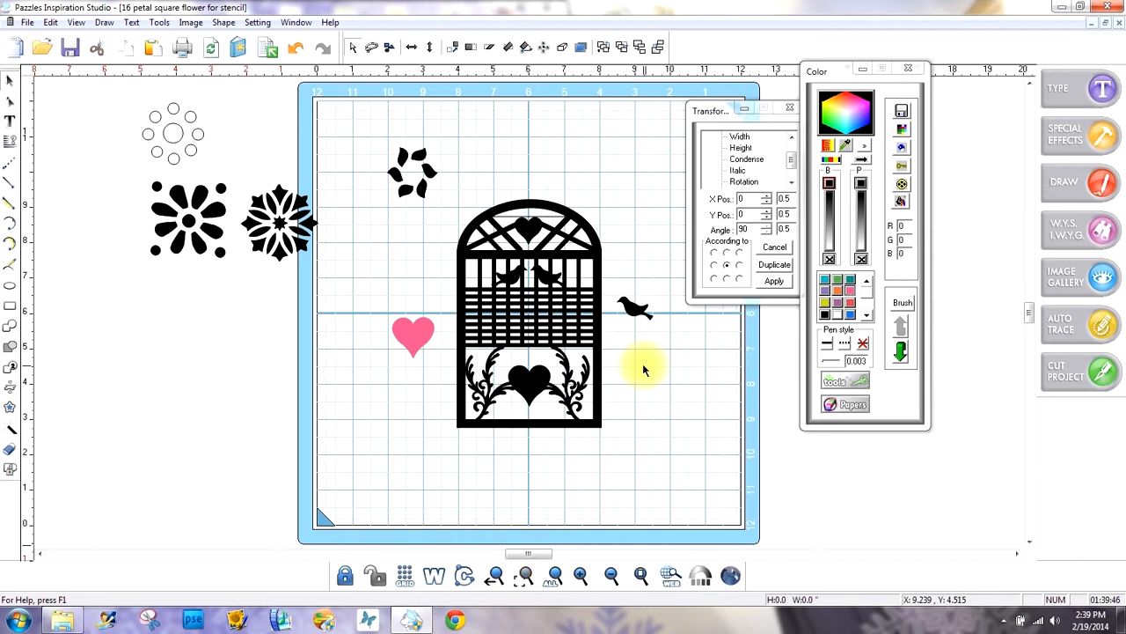
Move the bird from outside the gate onto the heart between the bottom flourishes, near X 5.96, Y 4.79, and nudge it right and up
{"action": "left_click", "coordinate": [636, 308]}
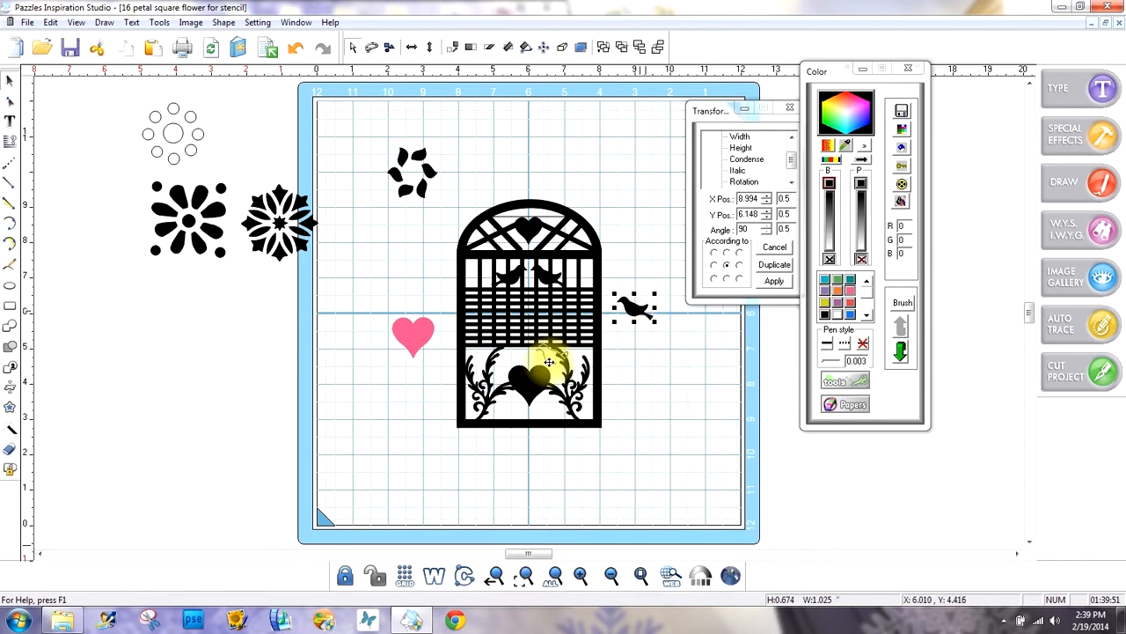
{"action": "left_click_drag", "start_coordinate": [534, 359], "coordinate": [534, 360]}
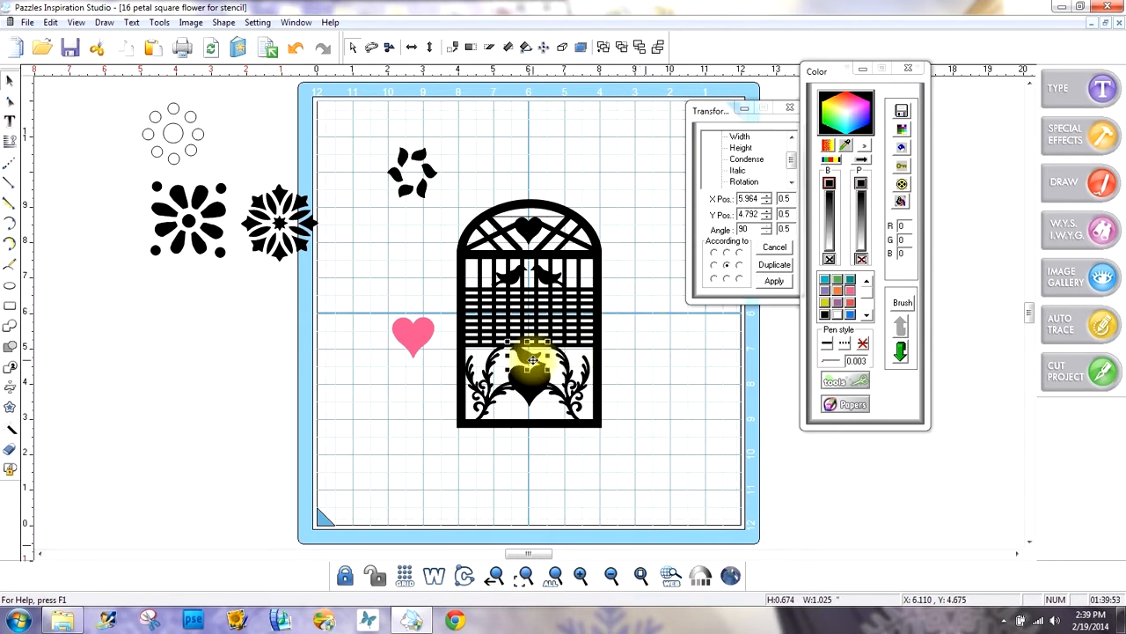
{"action": "key", "text": "Right"}
{"action": "key", "text": "Up"}
{"action": "left_click", "coordinate": [665, 356]}
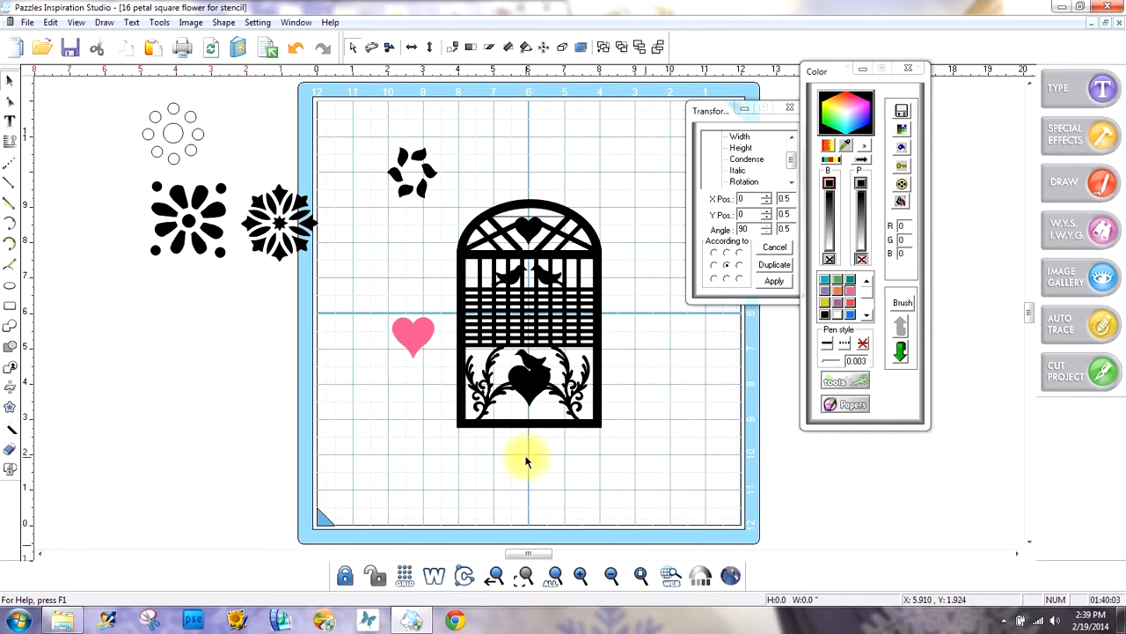
Copy the arch's heart to the left of the gate near X 2.73, Y 7.25, and color its fill and outline pink (RGB 237, 84, 140)
{"action": "left_click", "coordinate": [529, 225]}
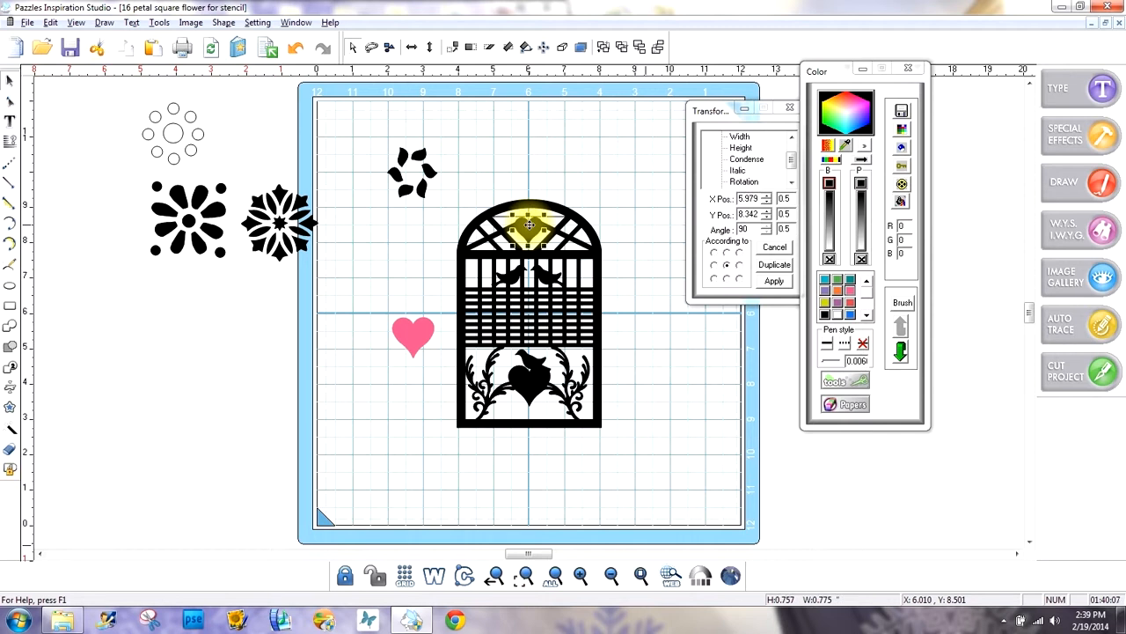
{"action": "left_click_drag", "start_coordinate": [529, 225], "coordinate": [414, 266]}
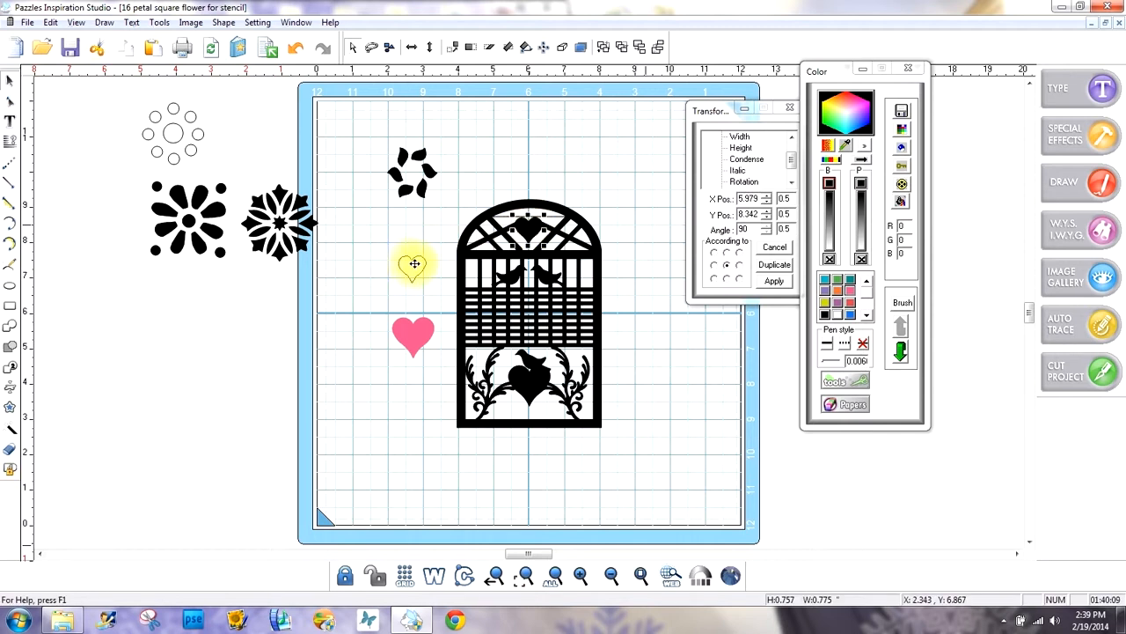
{"action": "left_click", "coordinate": [850, 291]}
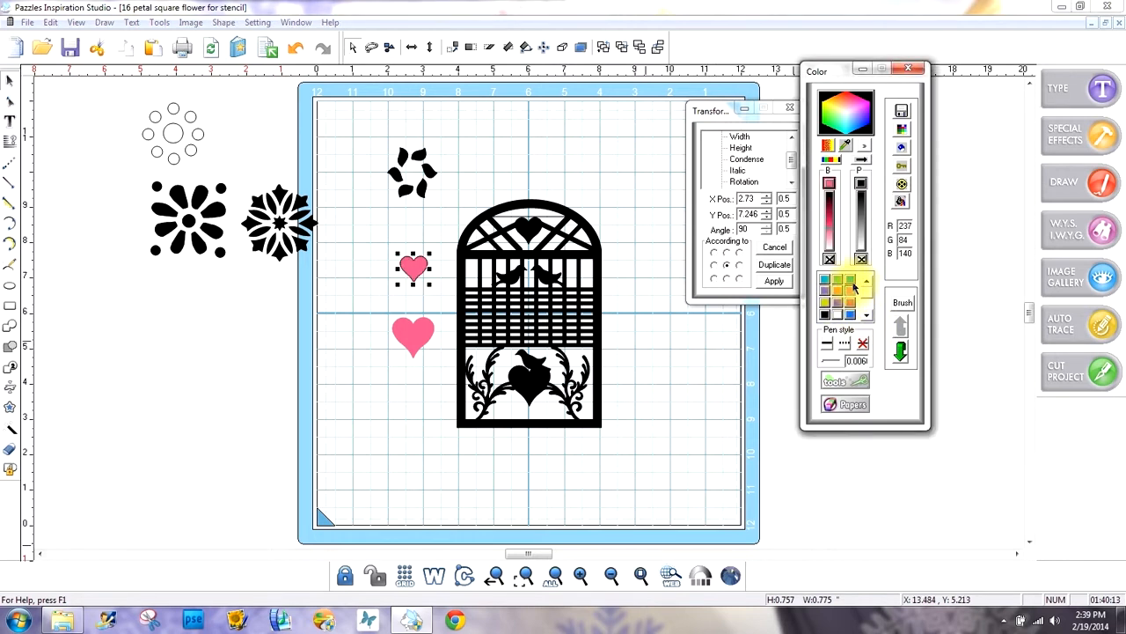
{"action": "right_click", "coordinate": [850, 293]}
{"action": "left_click", "coordinate": [674, 322]}
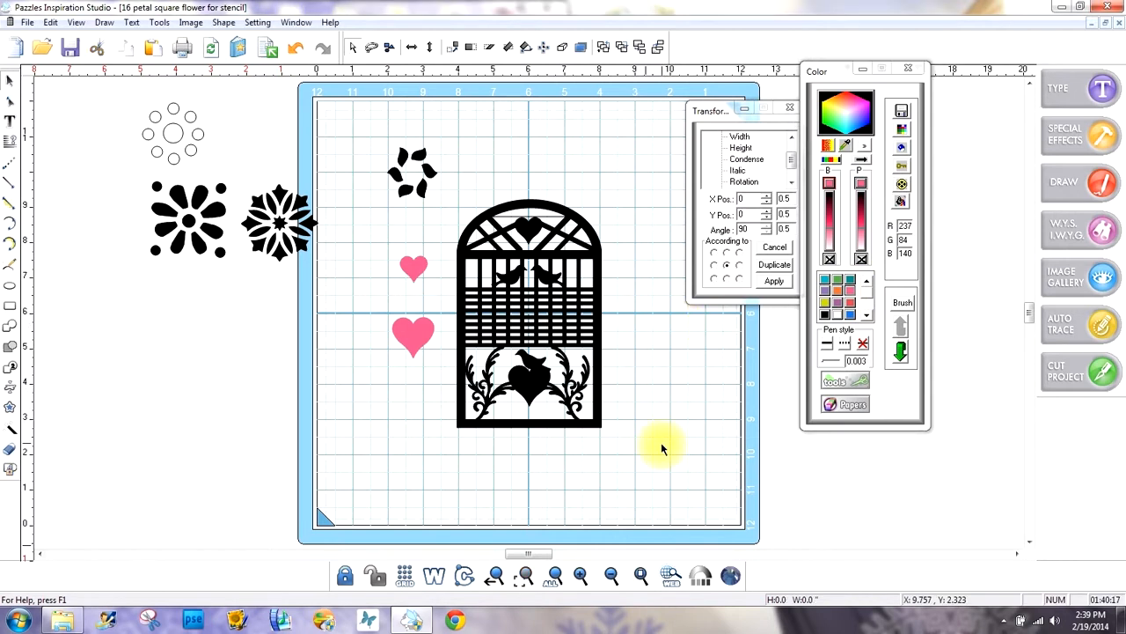
Select all the gate's pieces together and merge them into one cuttable shape
{"action": "left_click_drag", "start_coordinate": [651, 451], "coordinate": [445, 179]}
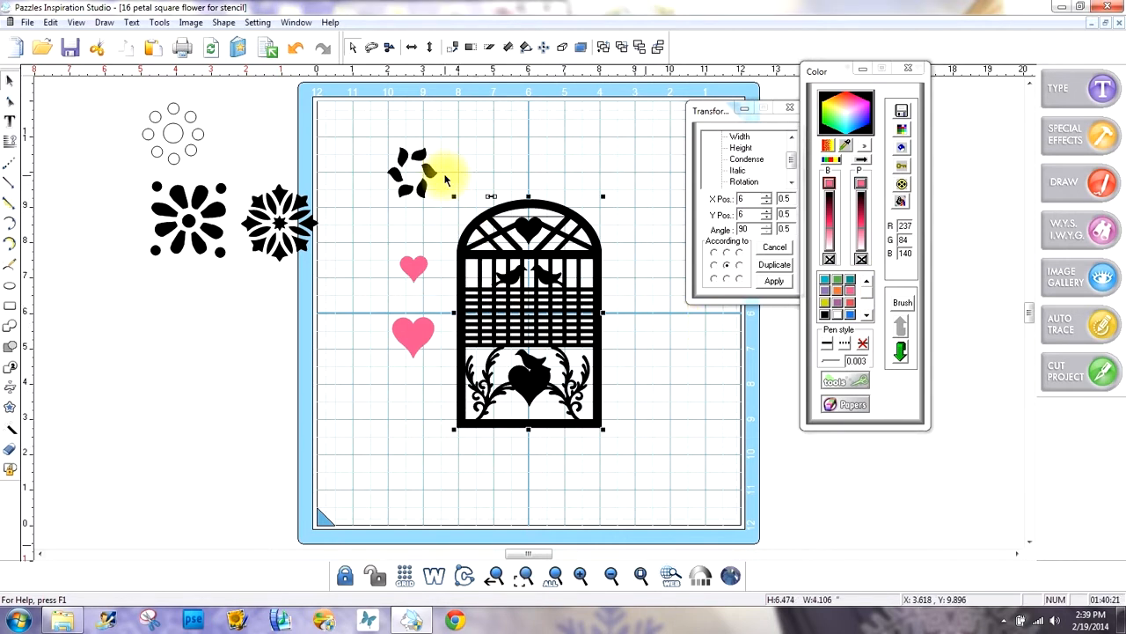
{"action": "left_click", "coordinate": [15, 374]}
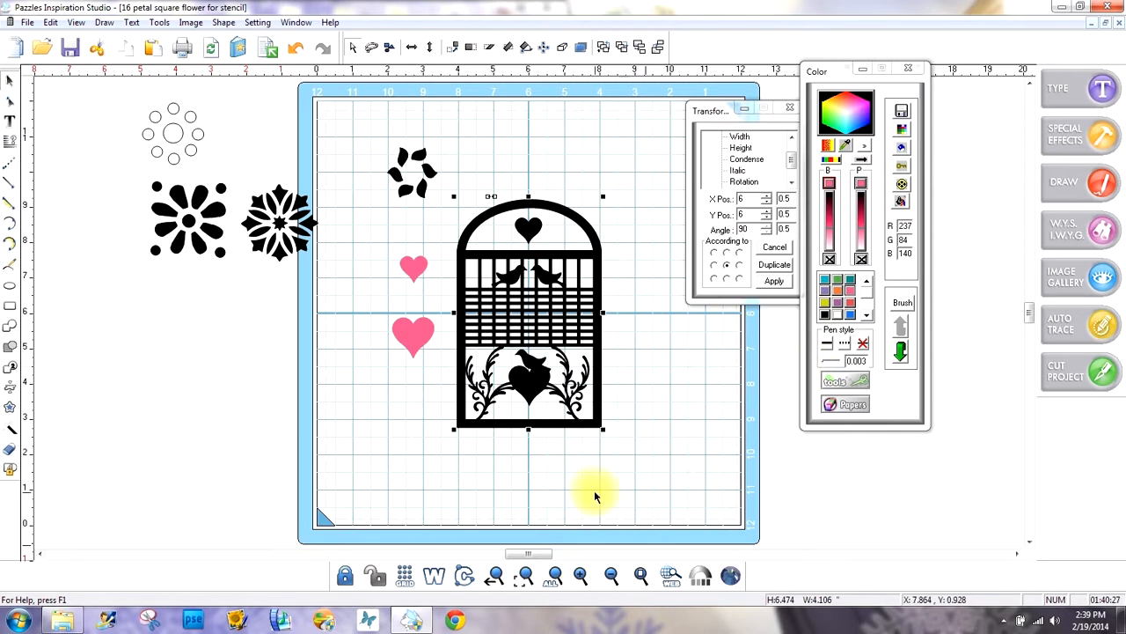
Inspect the gate's cut outlines in wireframe view, restore the filled view, and minimize the program
{"action": "left_click", "coordinate": [434, 576]}
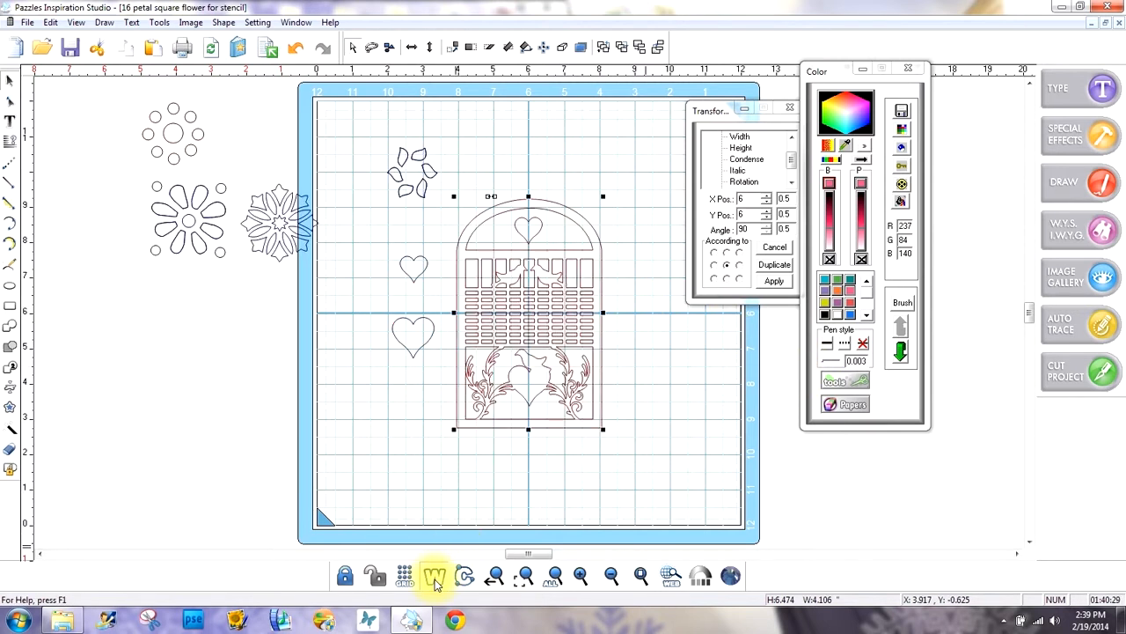
{"action": "left_click", "coordinate": [434, 576]}
{"action": "left_click", "coordinate": [569, 494]}
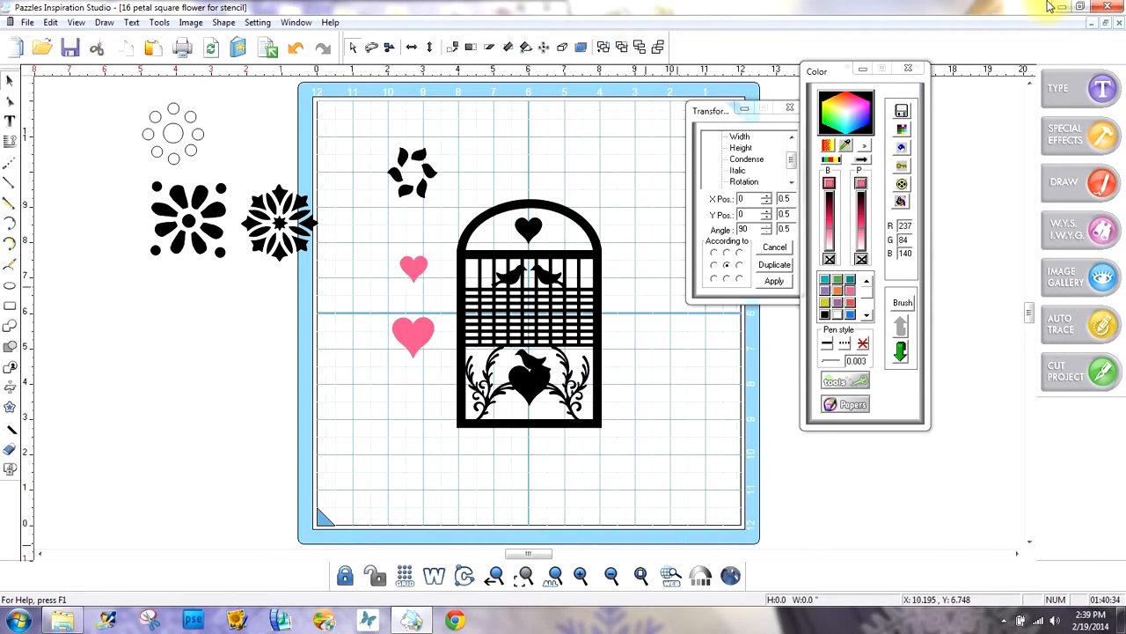
{"action": "left_click", "coordinate": [1119, 6]}
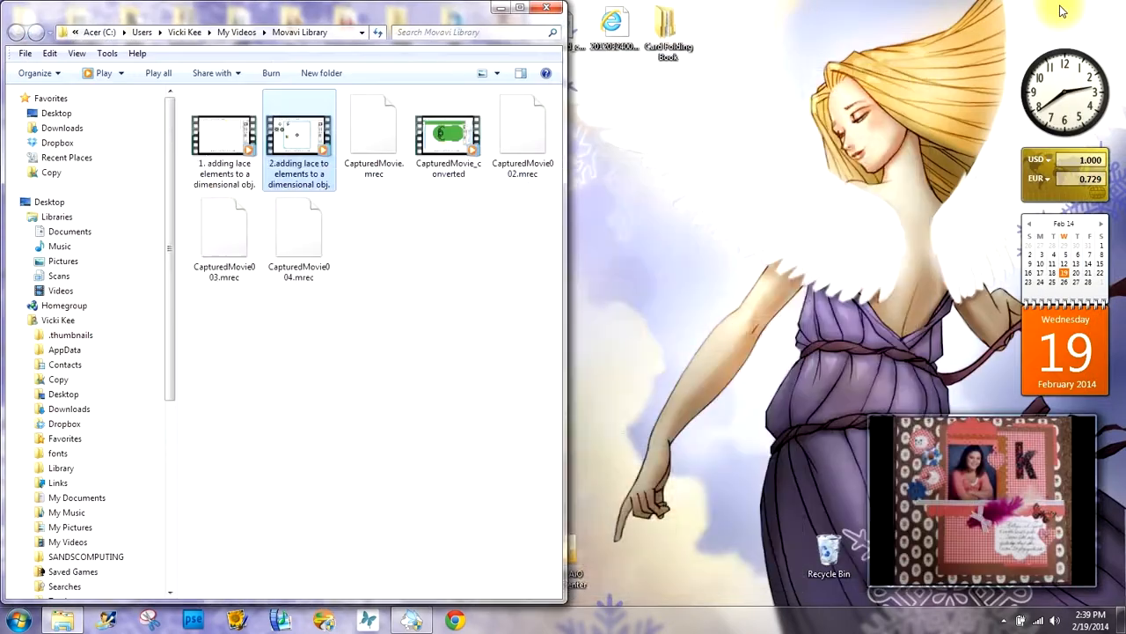